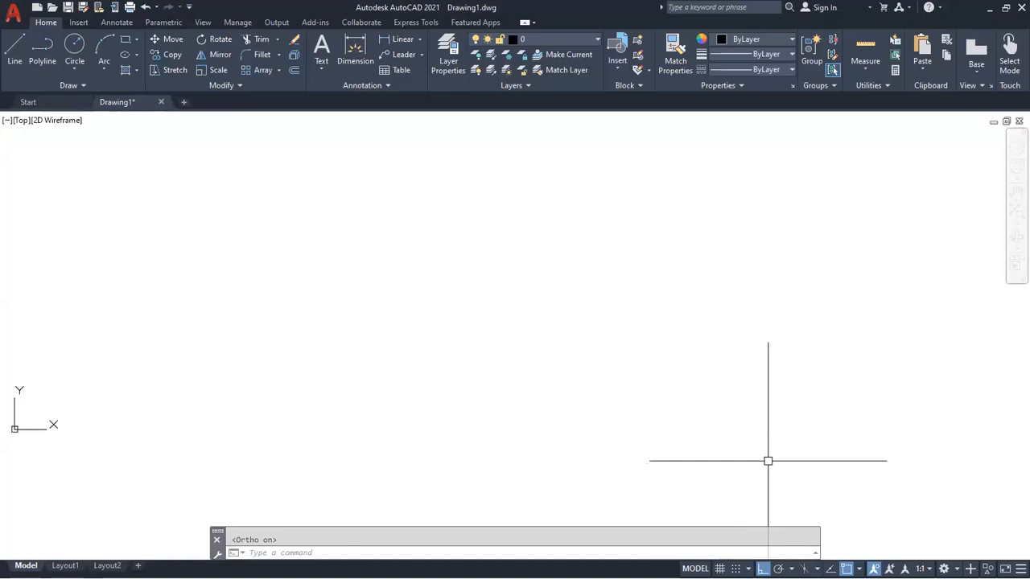
Toggle ortho mode off and back on, and draw a small upright rectangle.
key("F8")
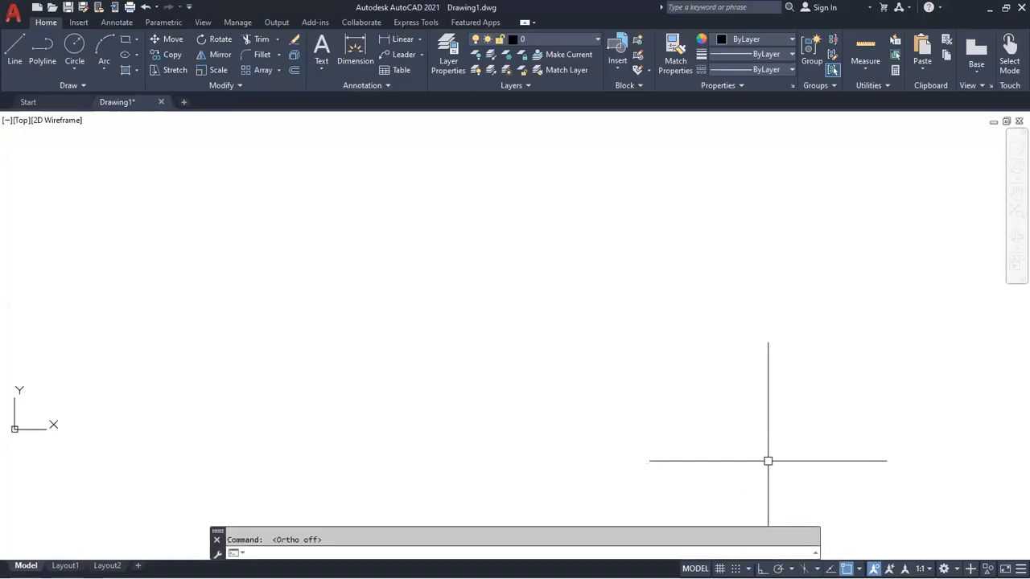
key("F8")
type("rec")
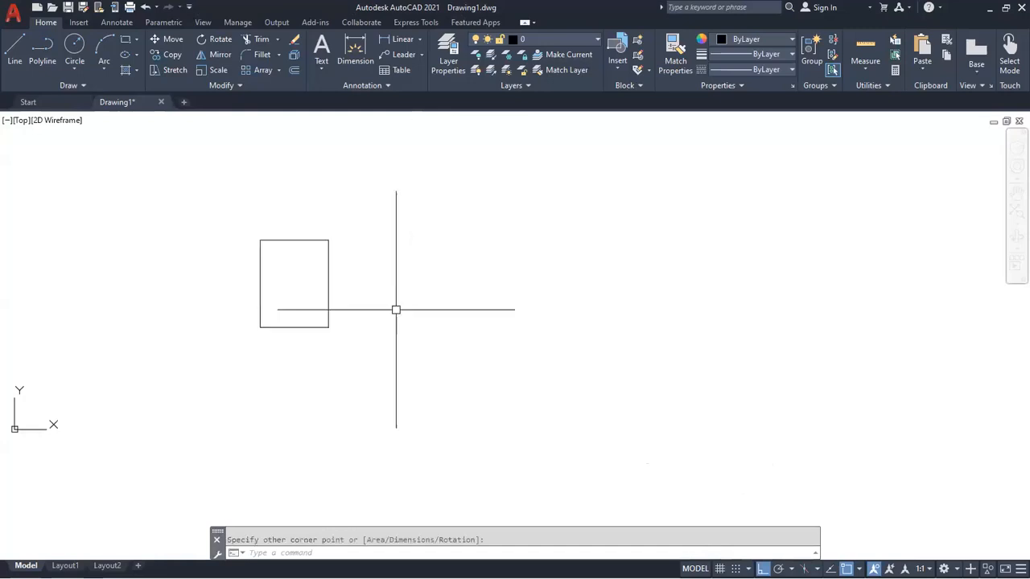
key("Escape")
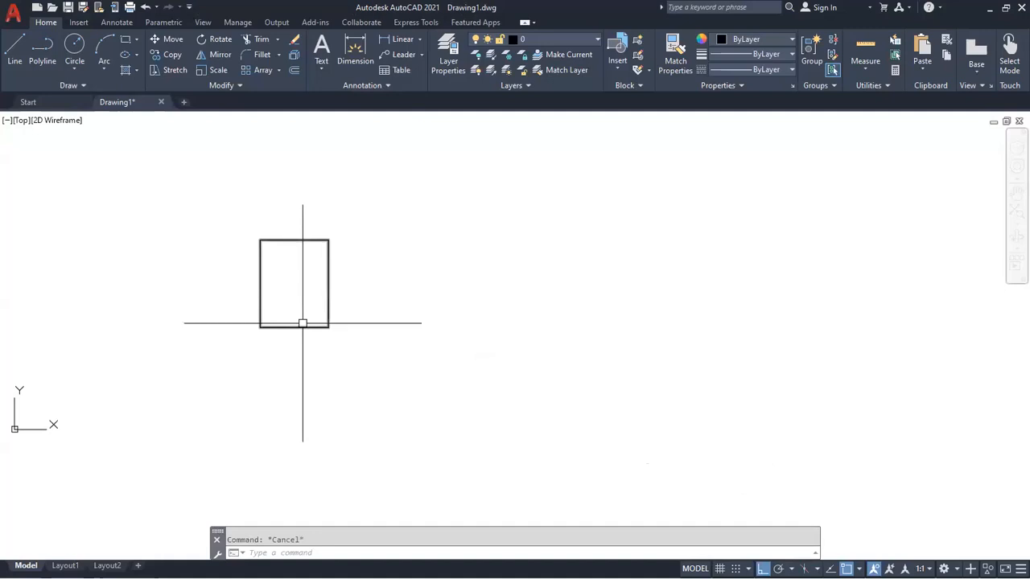
Select the rectangle and move it freely to a new spot, turning ortho mode off during the move.
left_click(411, 360)
left_click(315, 312)
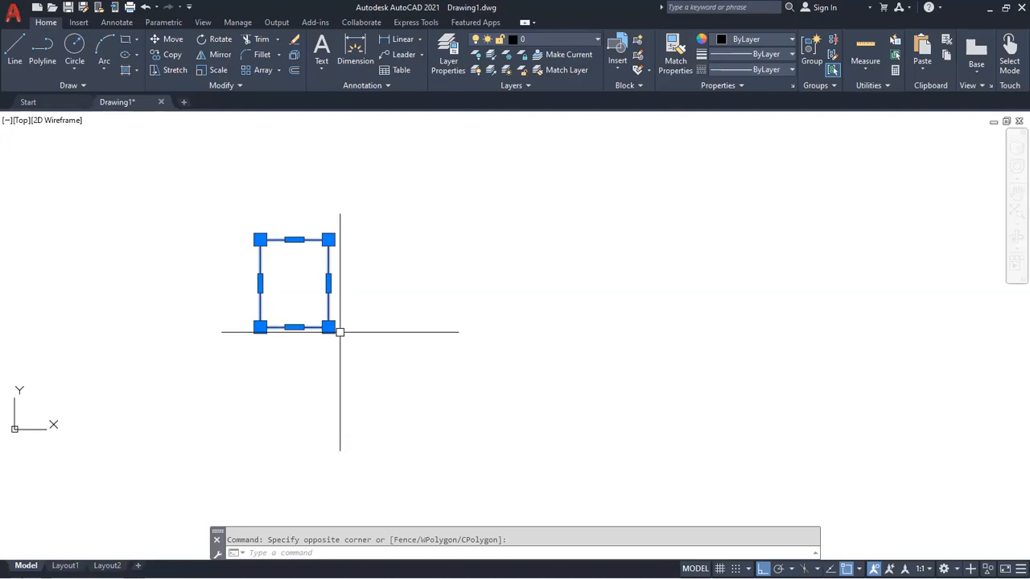
key("m")
key("Return")
left_click(342, 386)
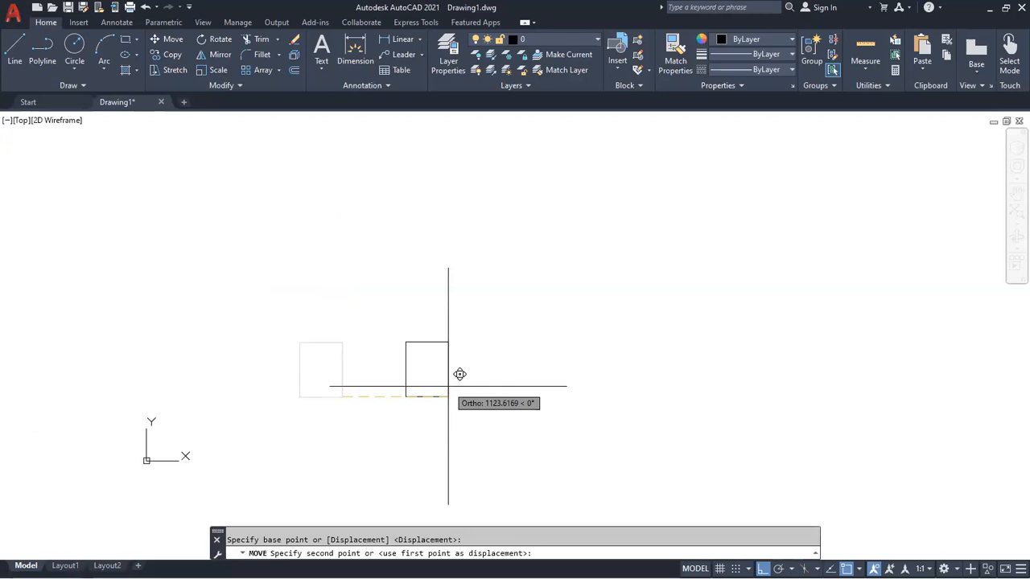
key("F8")
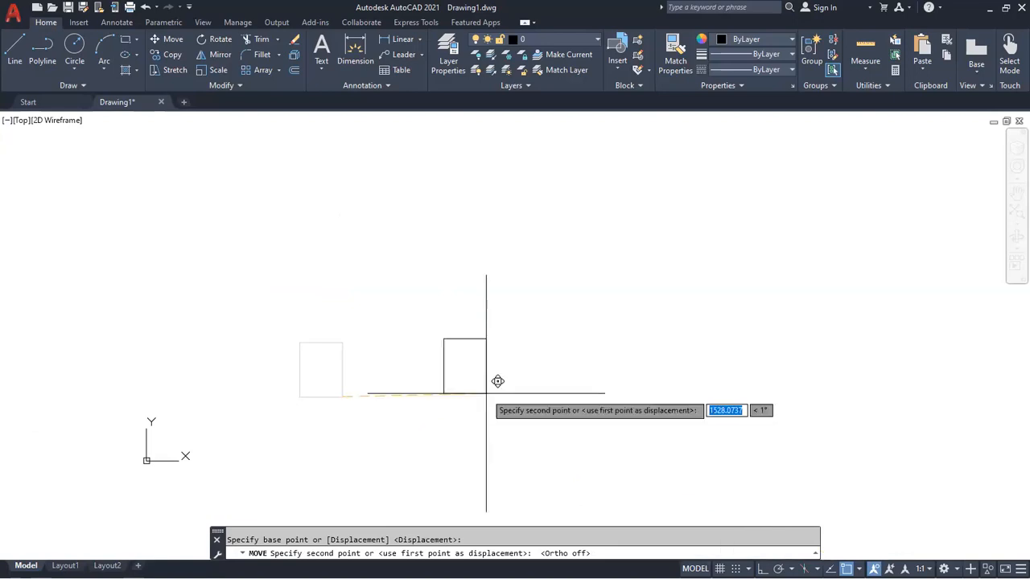
left_click(453, 304)
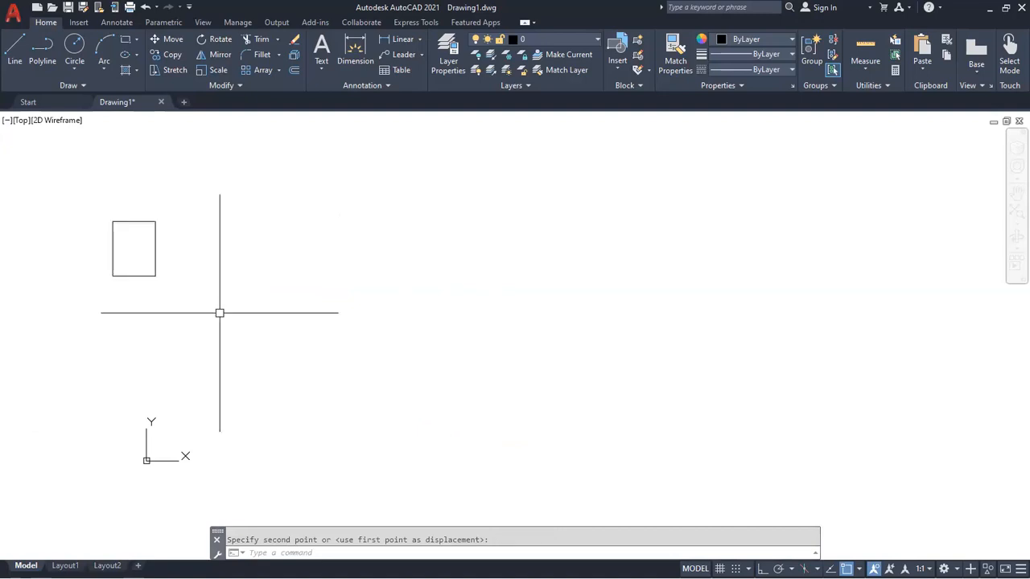
Turn ortho mode on and move the rectangle again in straight horizontal or vertical directions.
scroll(333, 347, "down", 4)
middle_click_drag(333, 346, 337, 393)
scroll(295, 385, "up", 4)
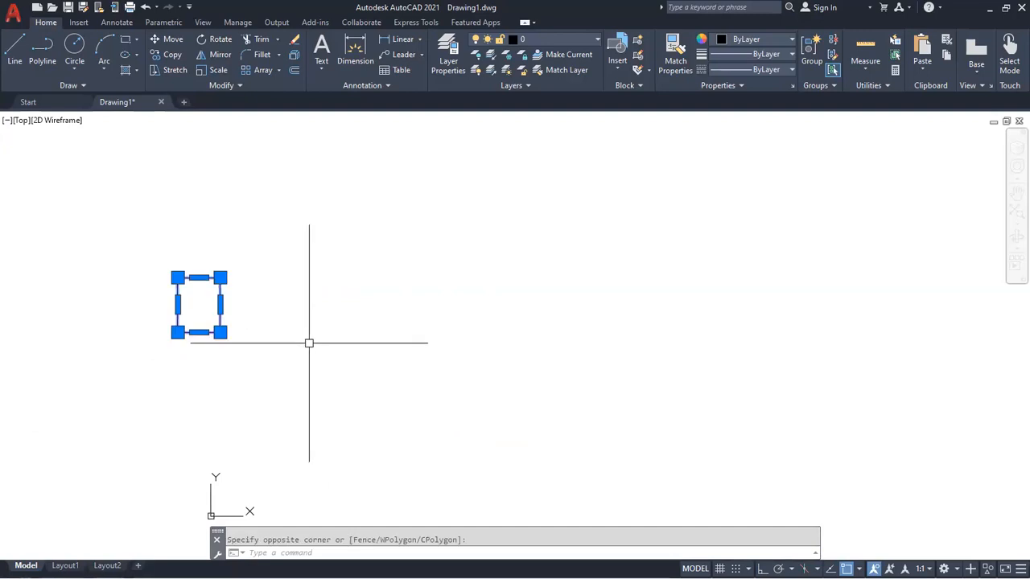
key("F8")
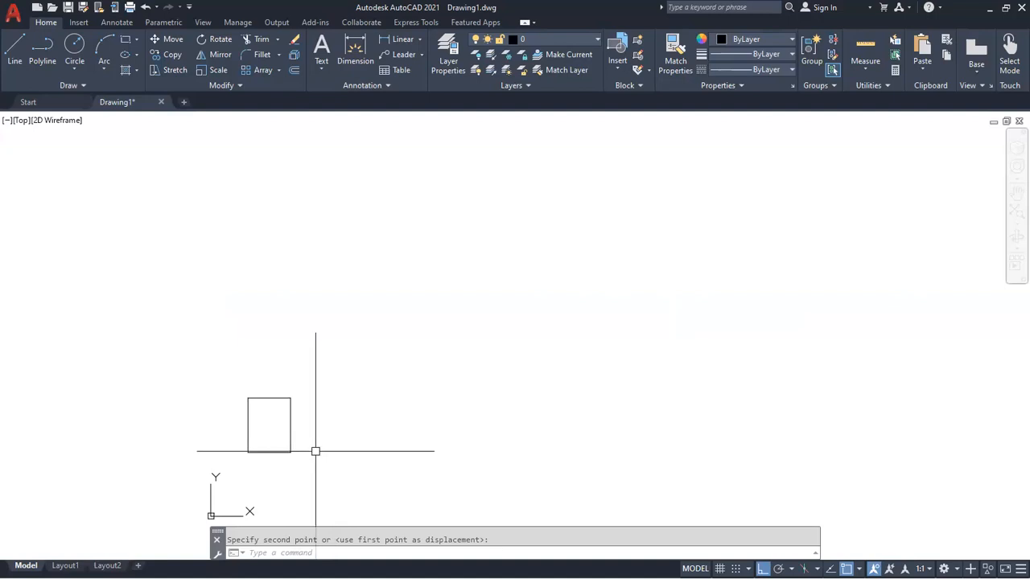
key("Return")
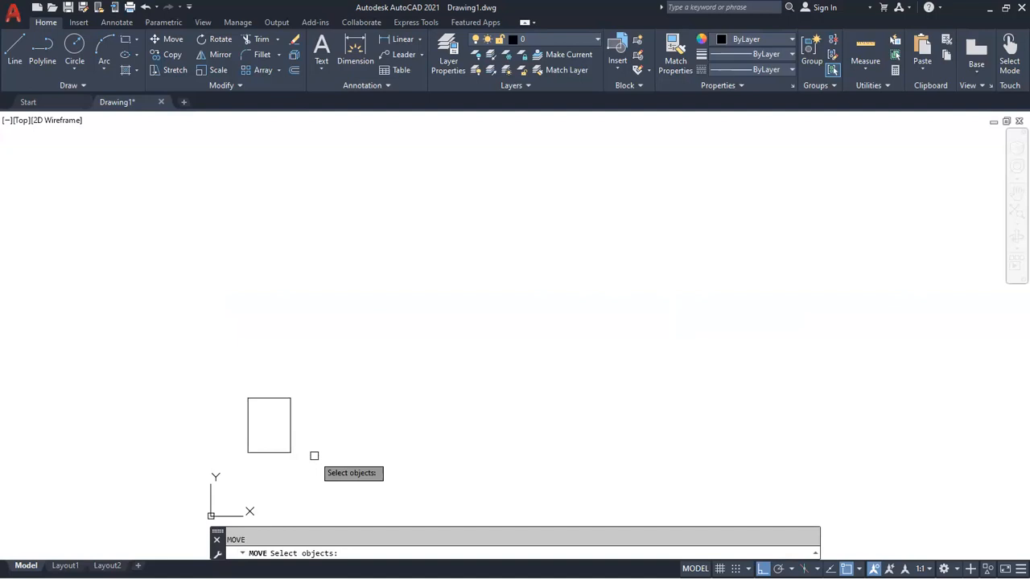
key("Escape")
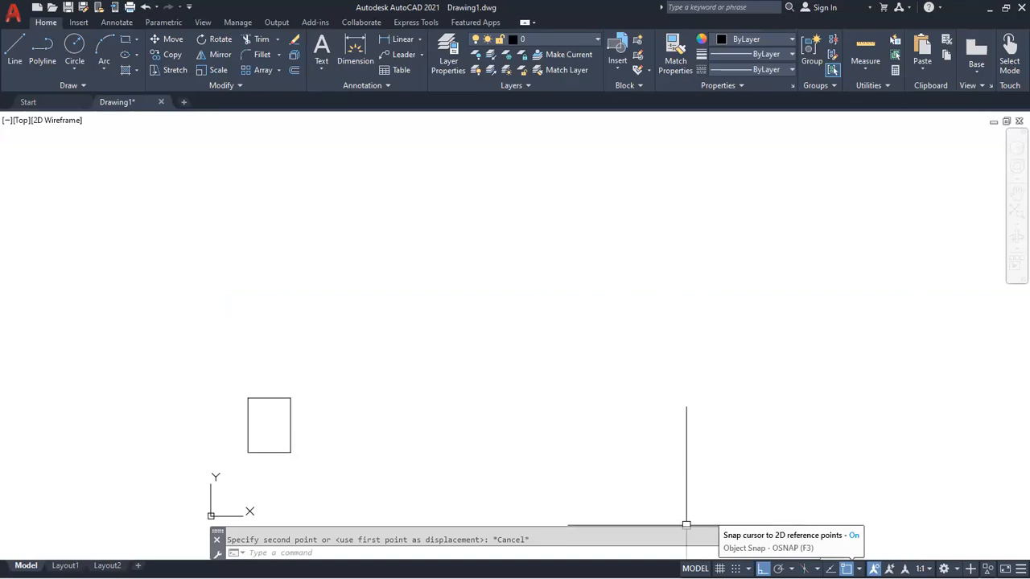
Turn object snap off and switch the Endpoint snap mode off and back on.
left_click(846, 568)
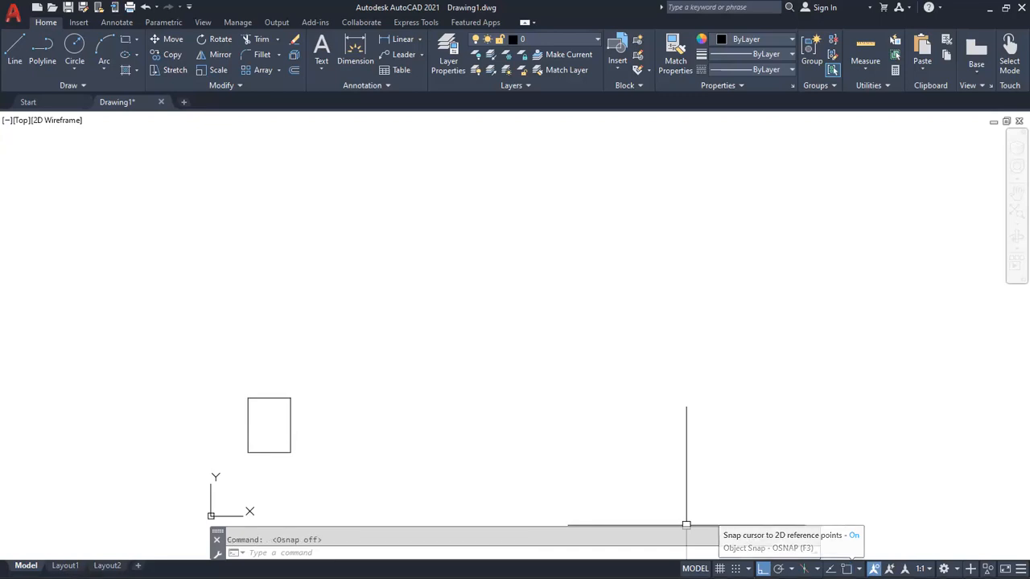
left_click(859, 568)
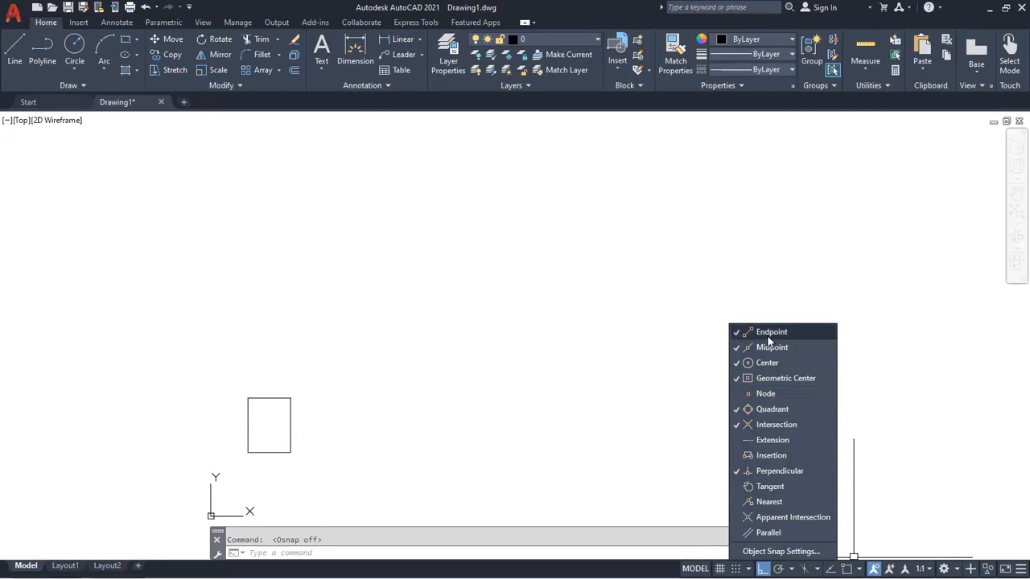
left_click(802, 333)
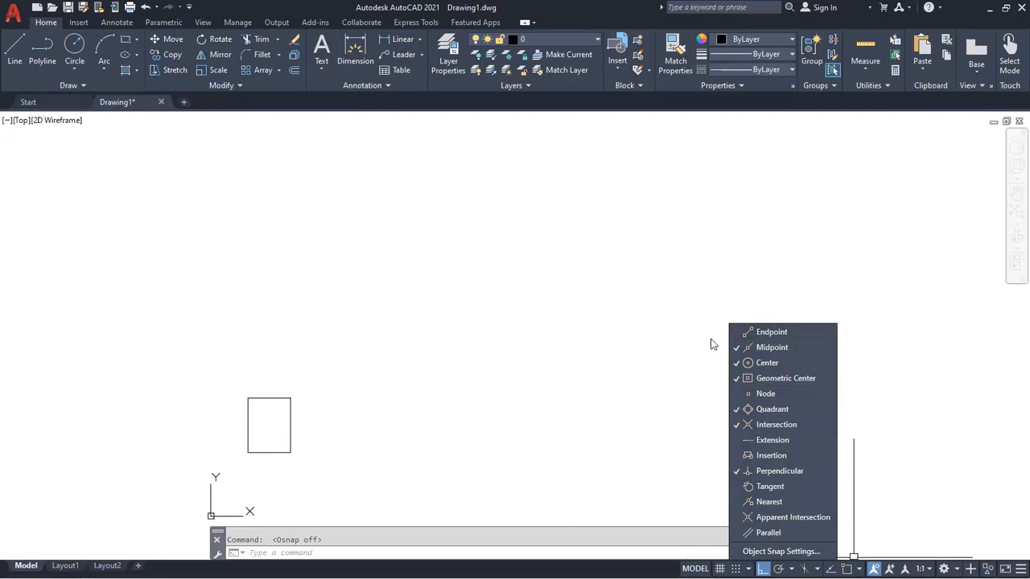
left_click(760, 333)
Draw a long horizontal line above the rectangle and check the Endpoint entry in the object snap modes.
left_click(425, 261)
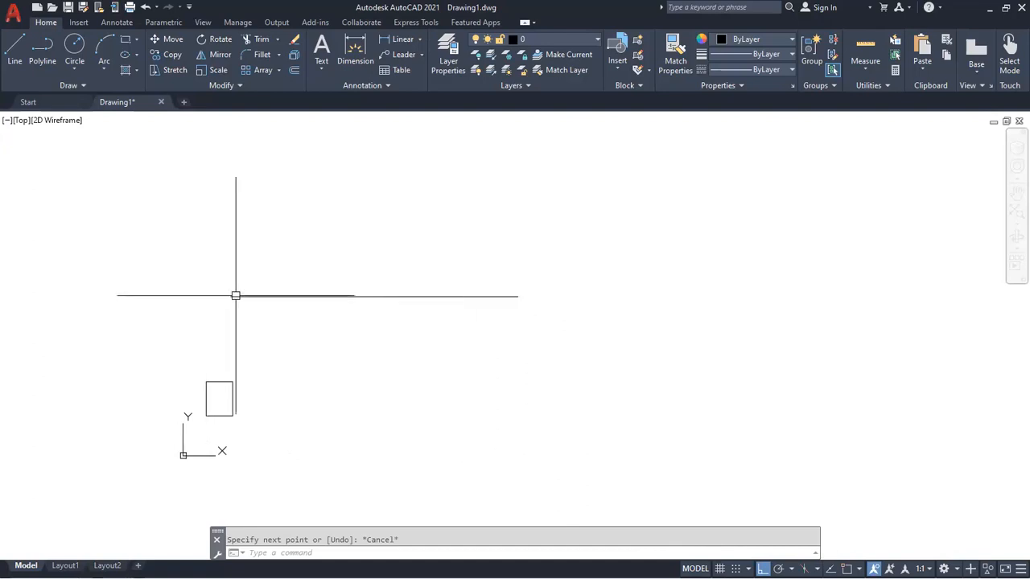
left_click(859, 568)
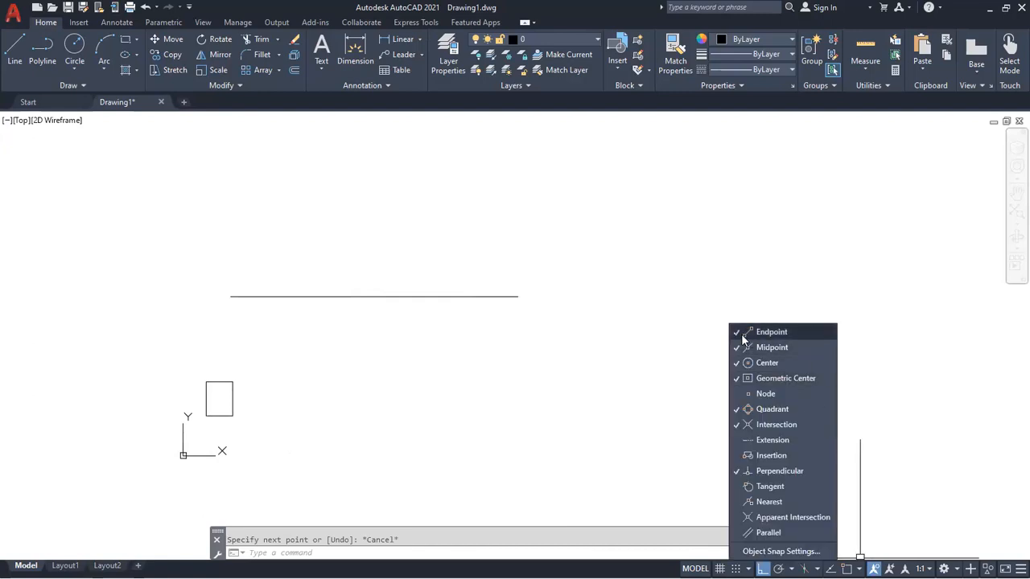
left_click(596, 323)
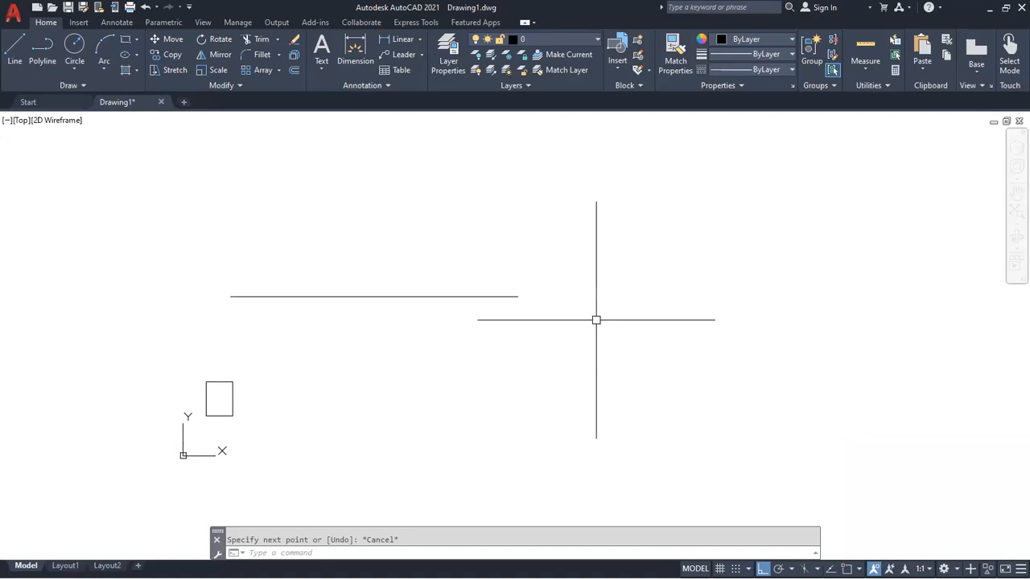
Turn object snap on and place a vertical line running down from the horizontal line's left endpoint.
key("Return")
key("F3")
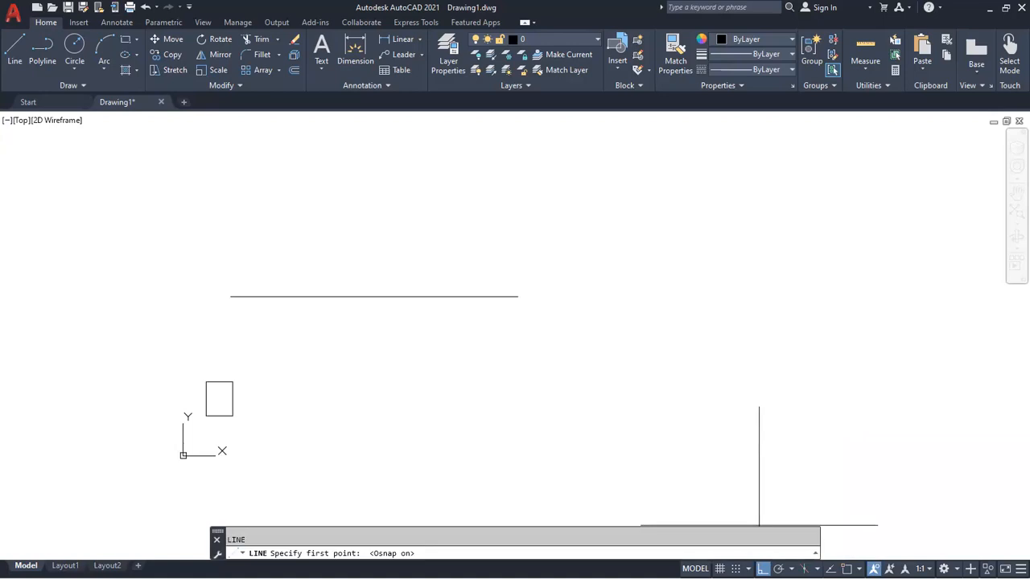
left_click(859, 569)
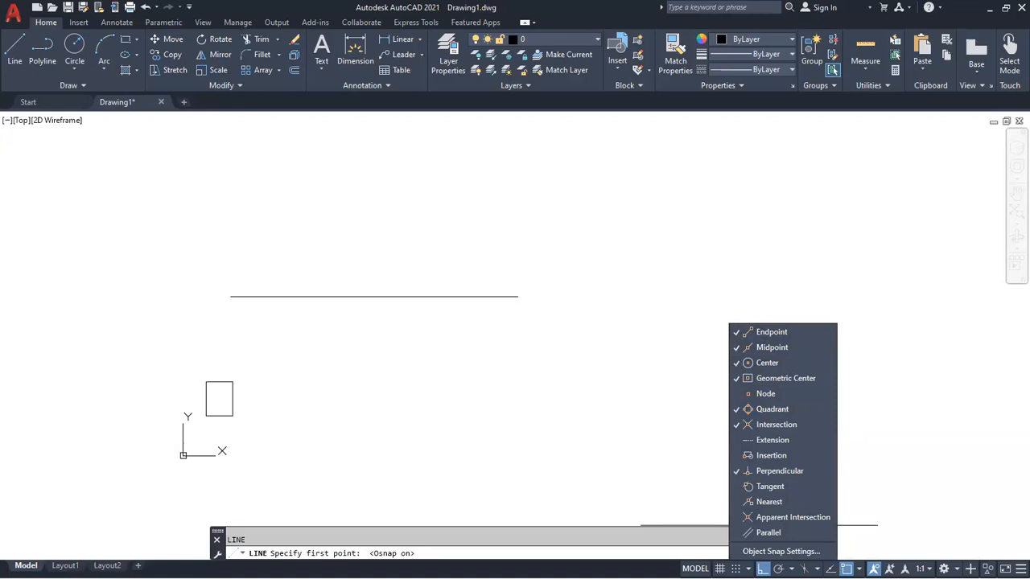
left_click(518, 297)
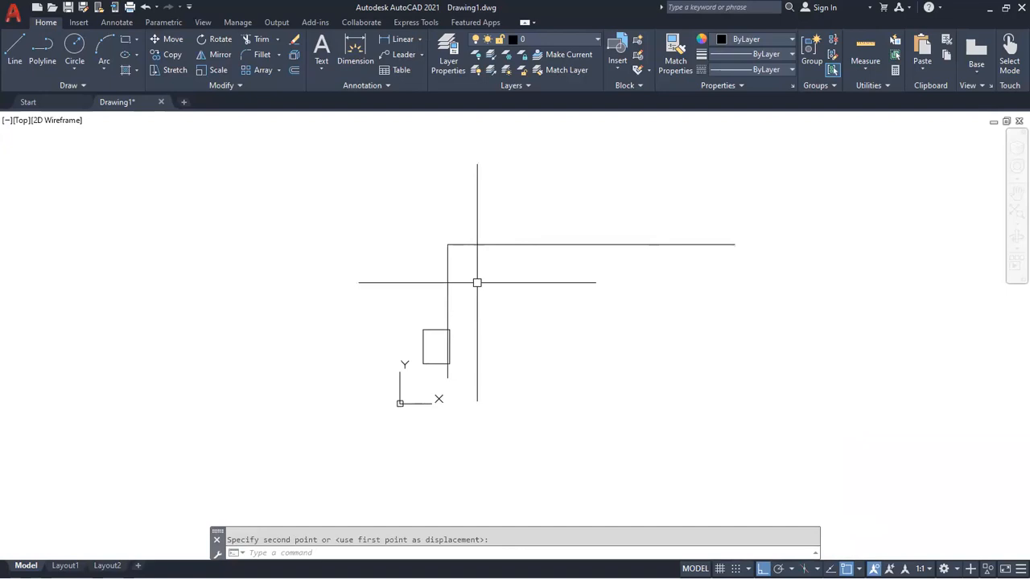
key("Escape")
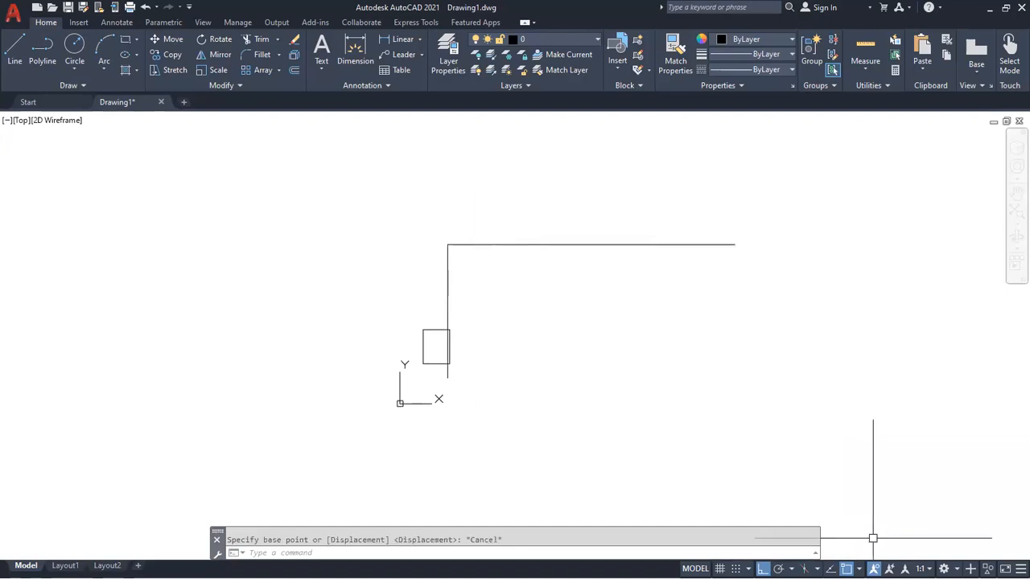
Review the object snap modes, and draw two larger rectangles with a line running from an edge midpoint of each.
left_click(859, 569)
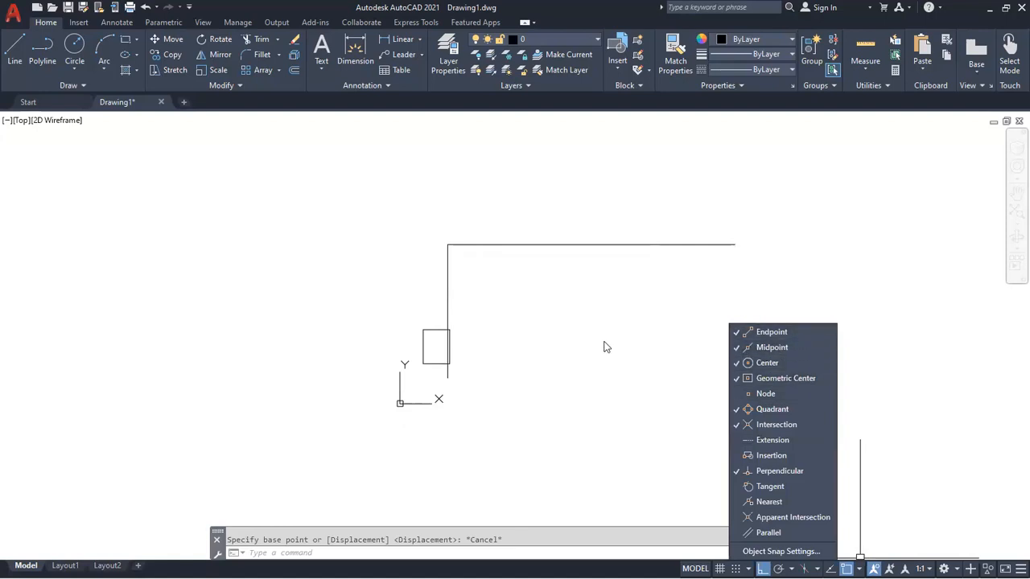
left_click(632, 335)
middle_click_drag(632, 336, 434, 341)
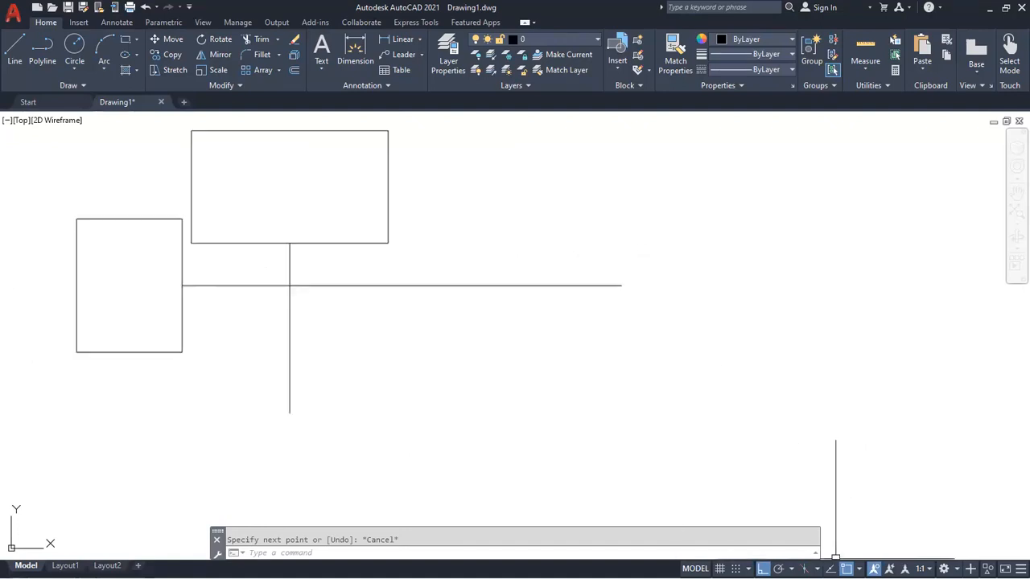
Toggle the Center object snap mode and draw a circle at the far end of the long horizontal line.
left_click(858, 568)
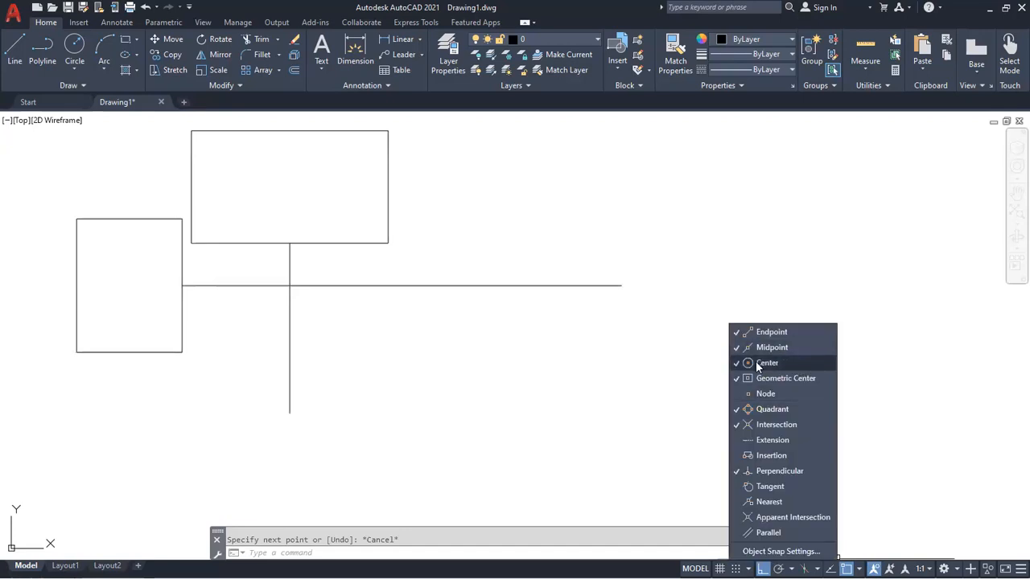
left_click(752, 366)
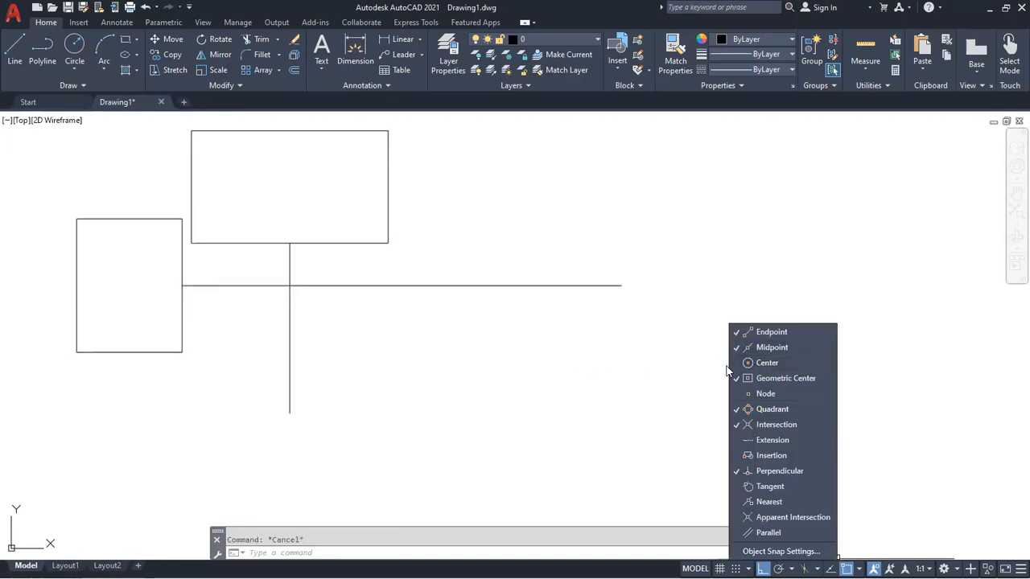
scroll(468, 373, "down", 4)
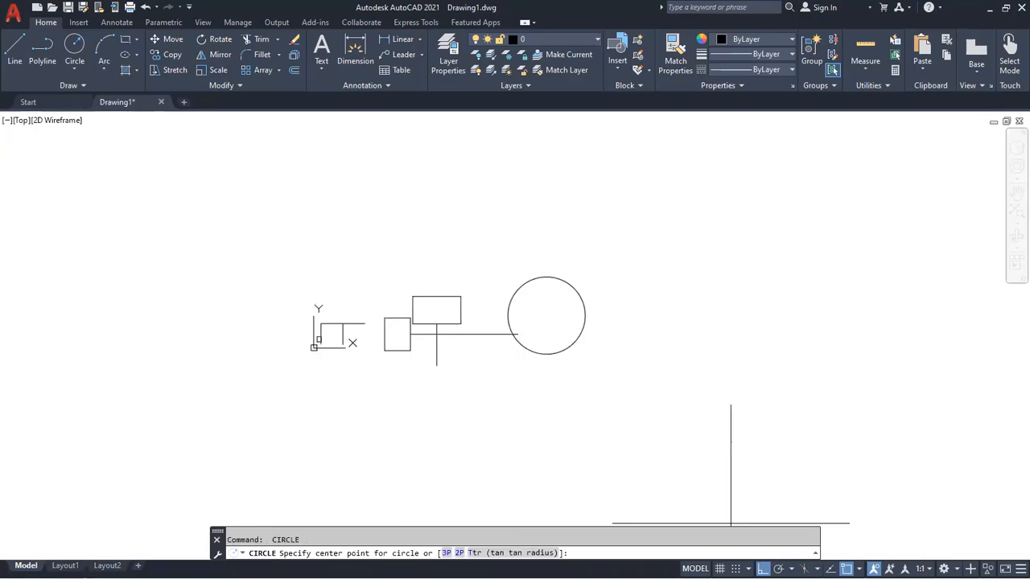
Turn object snap off during the Circle command and review the Center entry among the snap modes.
left_click(859, 568)
left_click(847, 569)
key("F3")
key("F3")
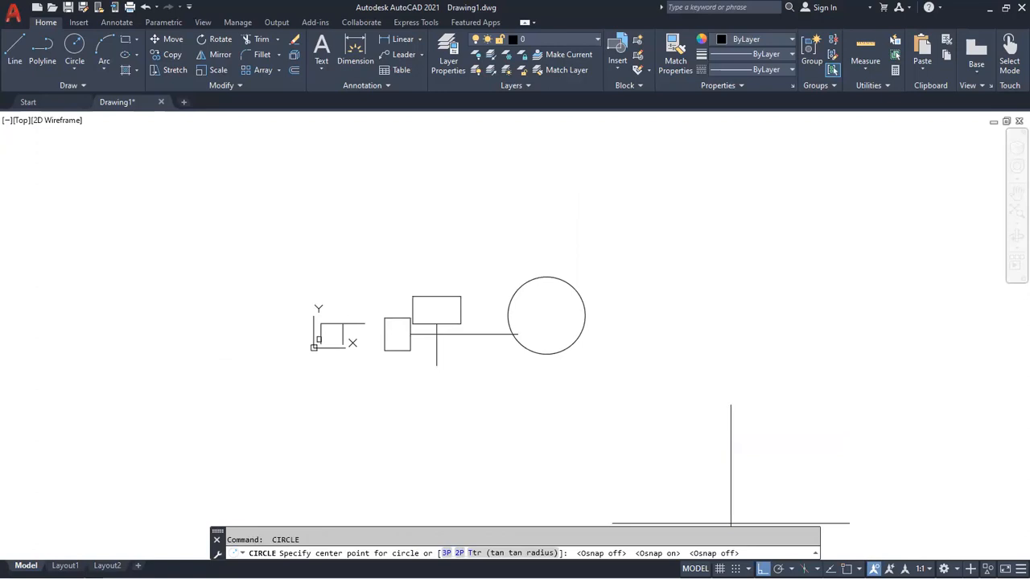
left_click(857, 568)
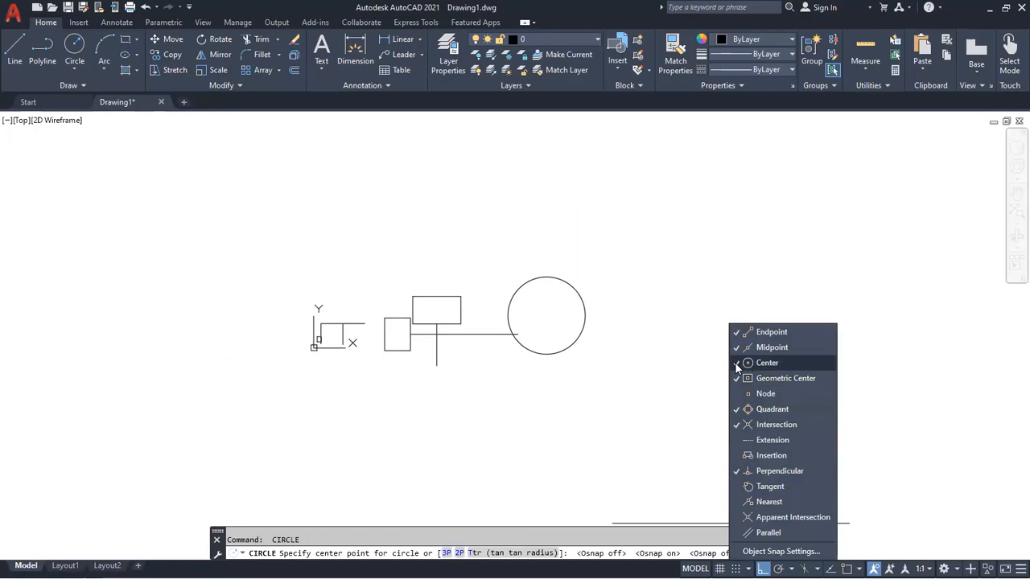
left_click(558, 327)
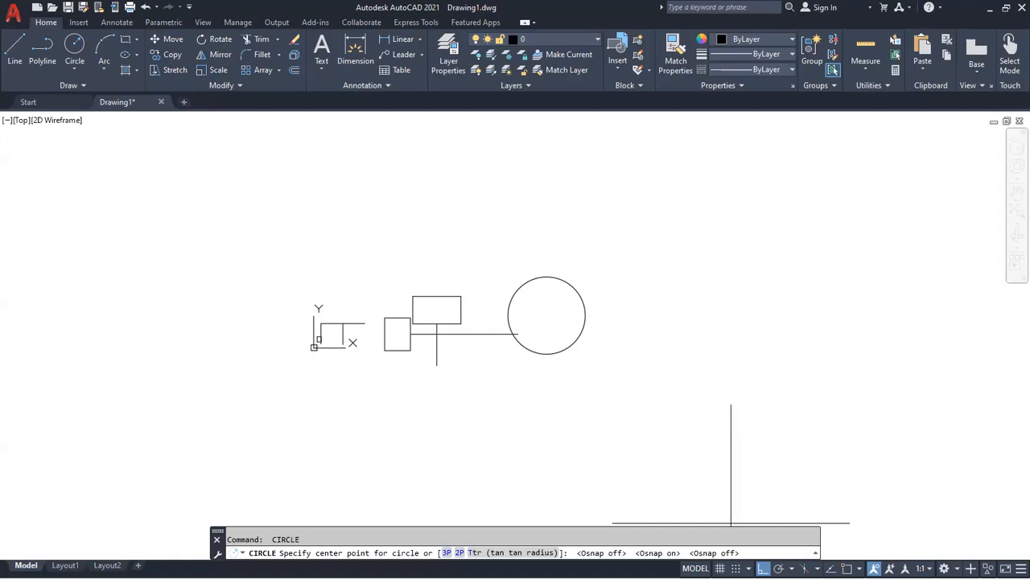
Turn grid snap on during the Circle command and toggle the Center object snap mode.
scroll(443, 324, "up", 10)
key("F9")
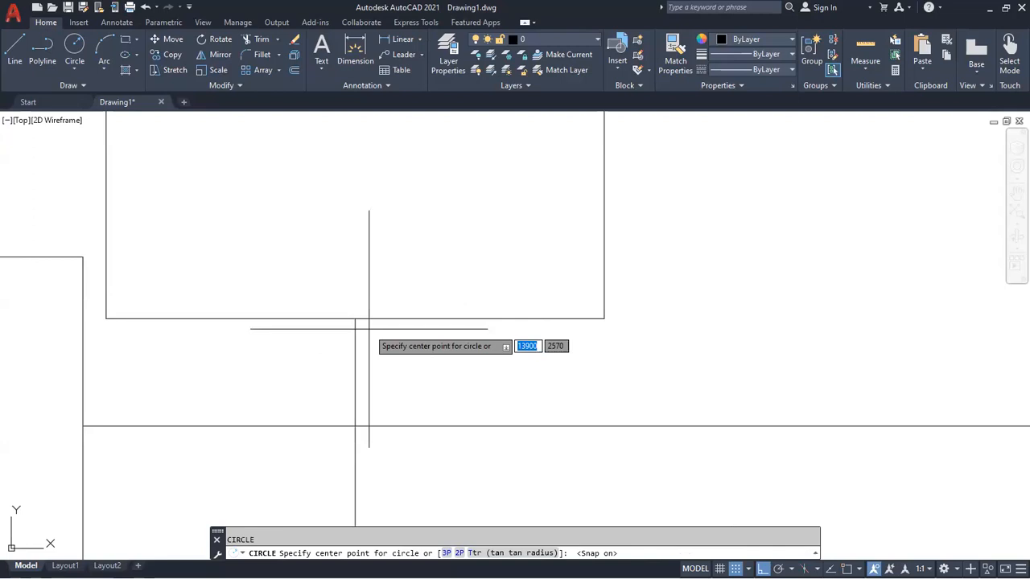
scroll(355, 328, "down", 8)
left_click(859, 569)
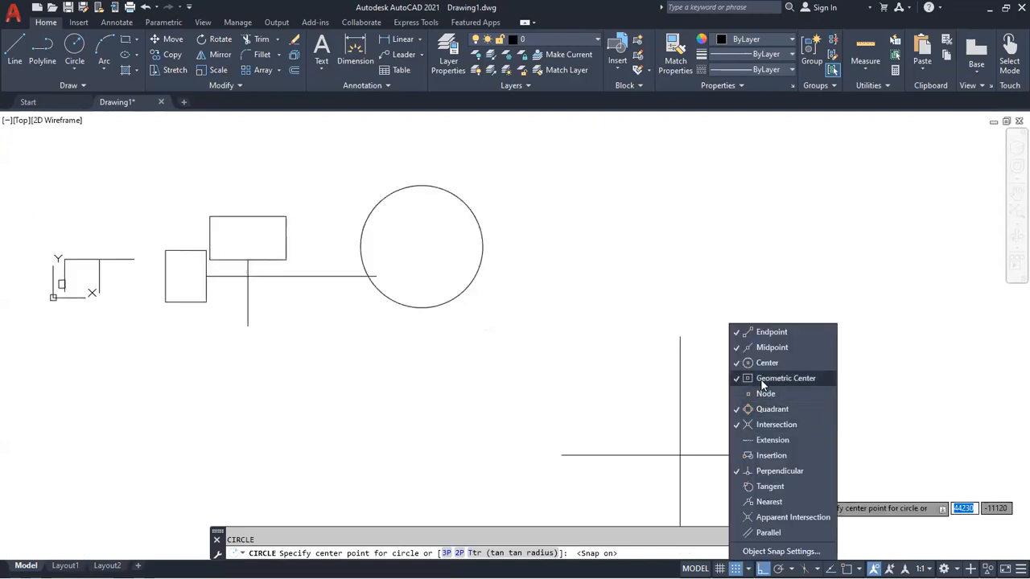
left_click(745, 363)
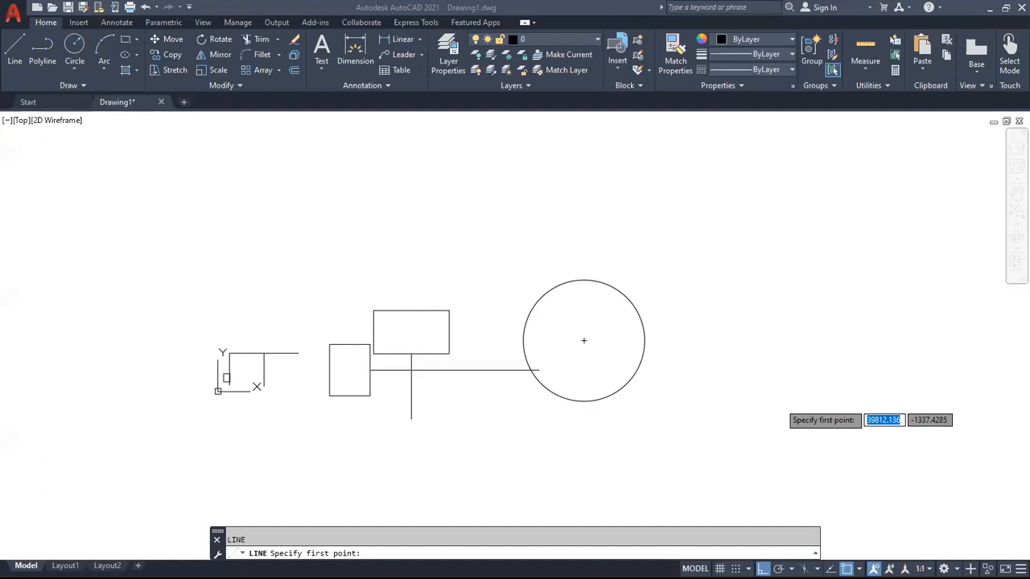
From the circle's center draw a horizontal line and a smaller concentric circle, and center a large circle on the wide rectangle.
left_click(583, 340)
key("Escape")
scroll(584, 340, "up", 2)
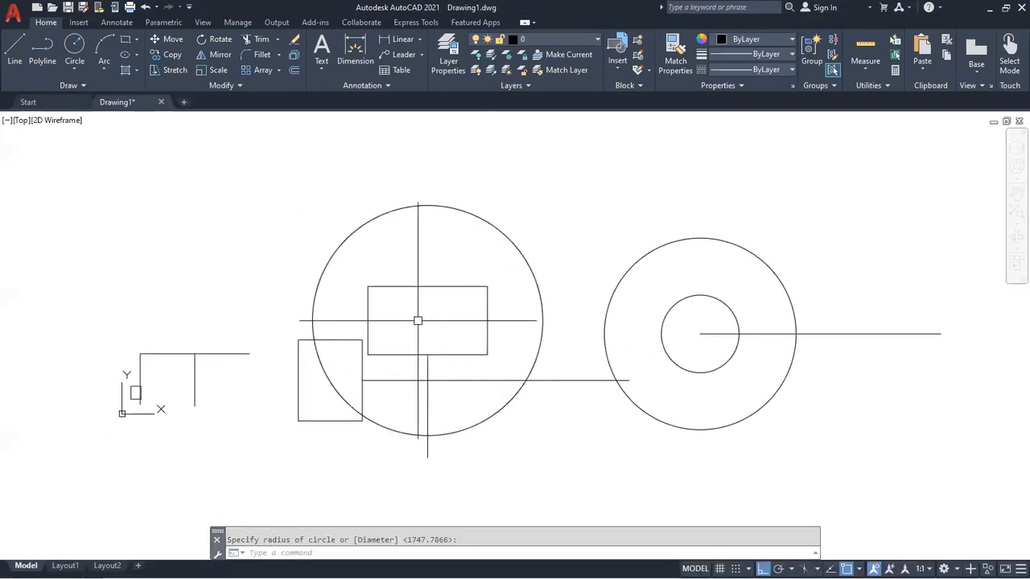
Turn ortho mode off and draw a large irregular closed five-sided shape beside the circles.
scroll(417, 321, "down", 5)
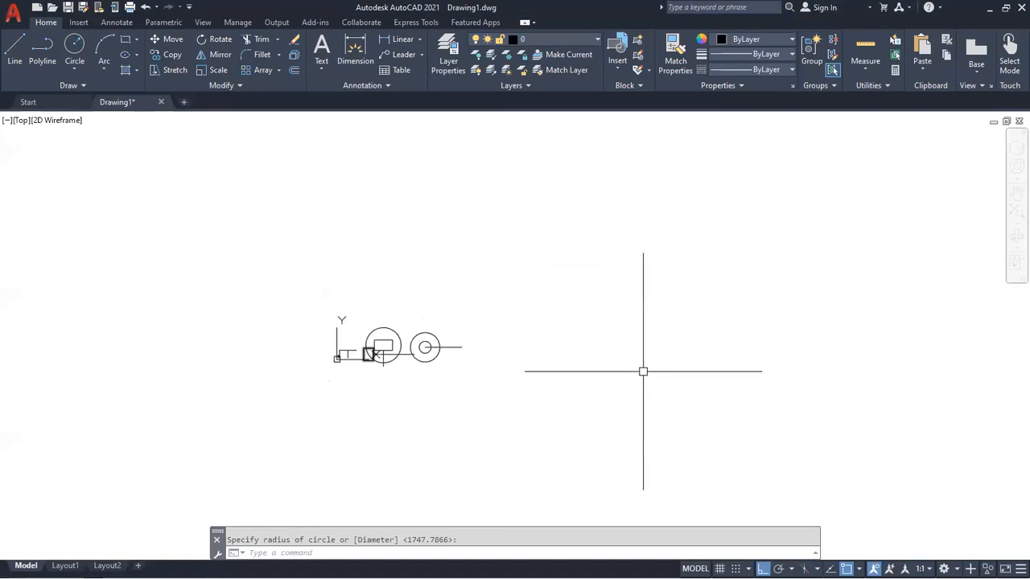
key("Escape")
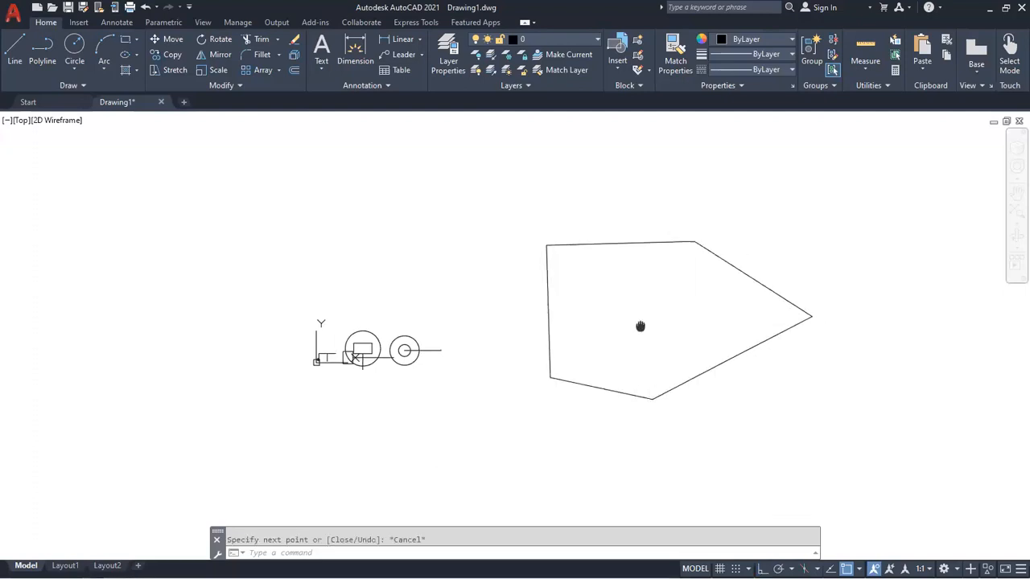
Turn on the Geometric Center snap, draw a second closed five-sided polyline and place a rectangle's corner at its geometric center.
middle_click_drag(653, 241, 575, 255)
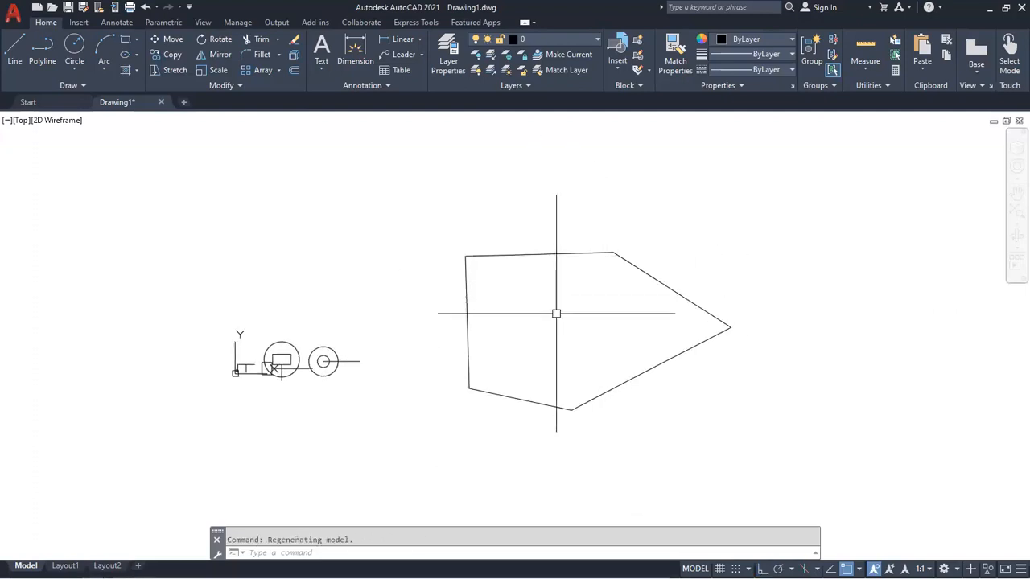
left_click(859, 569)
left_click(754, 378)
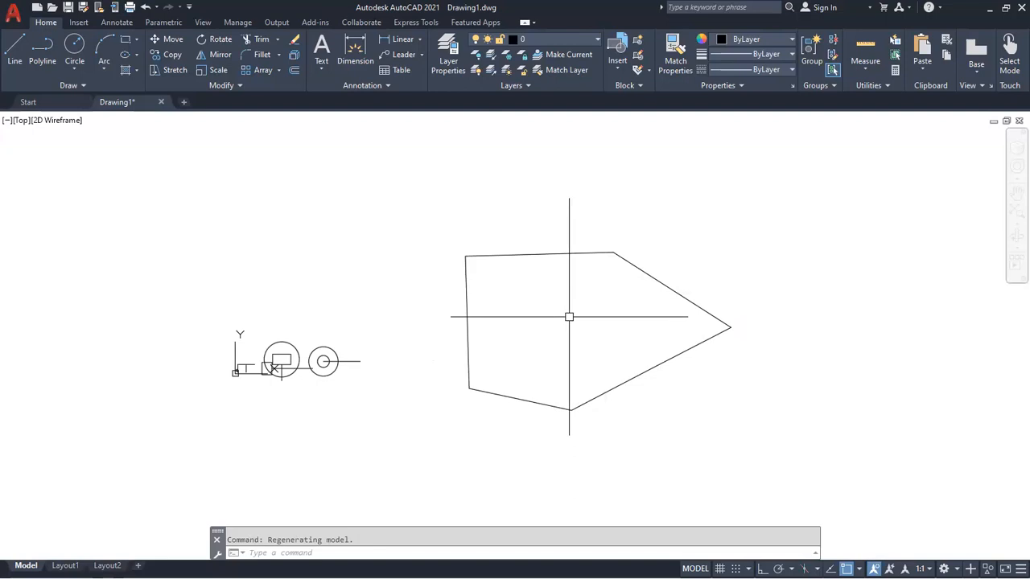
middle_click_drag(569, 317, 525, 248)
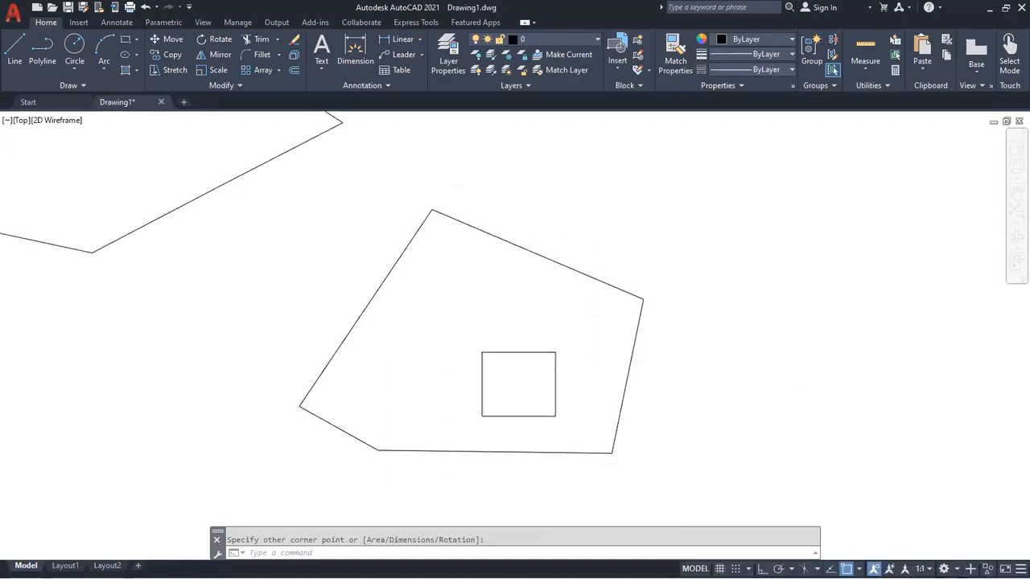
Turn on the Node object snap mode.
scroll(591, 362, "down", 2)
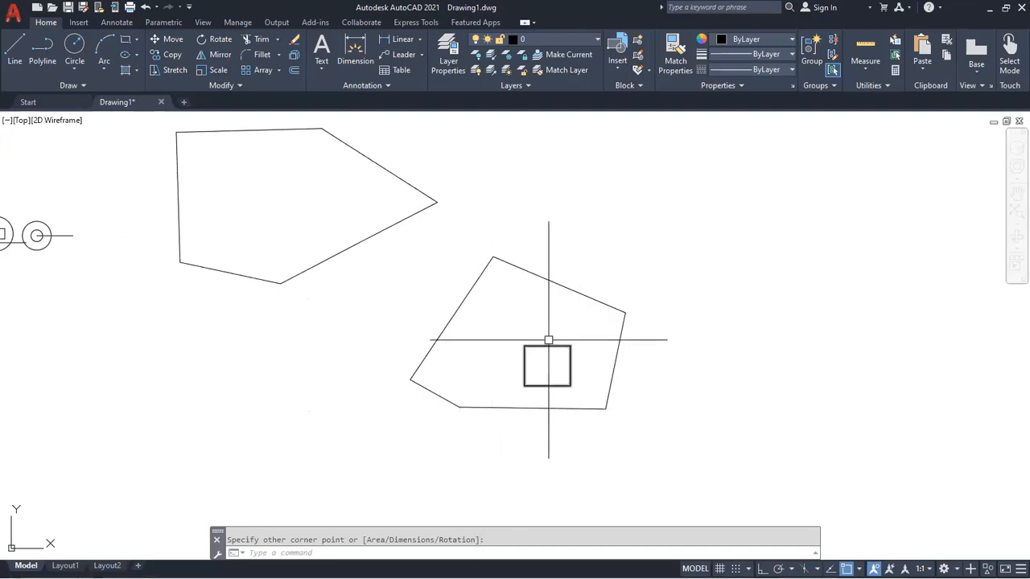
scroll(534, 318, "down", 2)
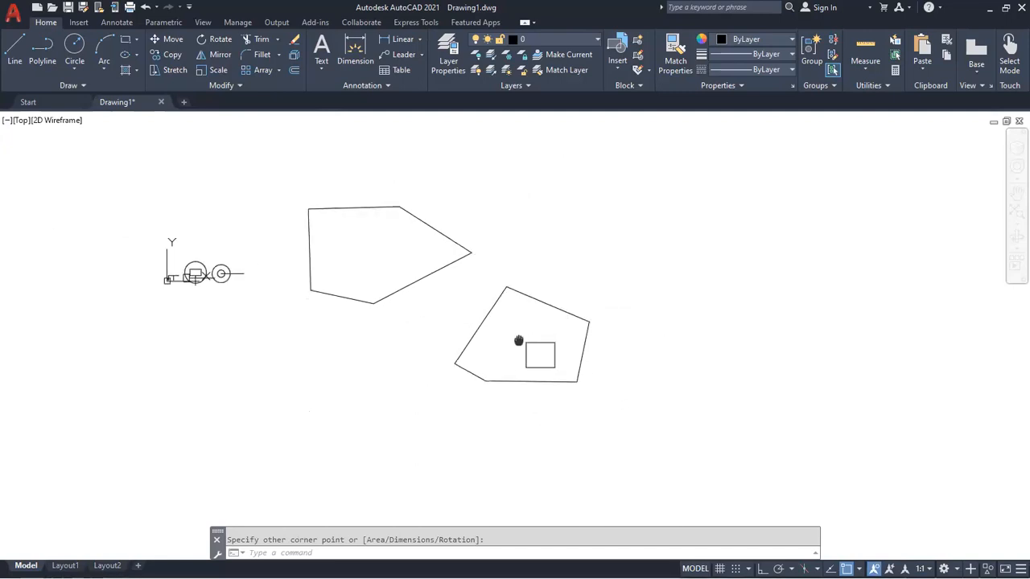
middle_click_drag(518, 341, 520, 371)
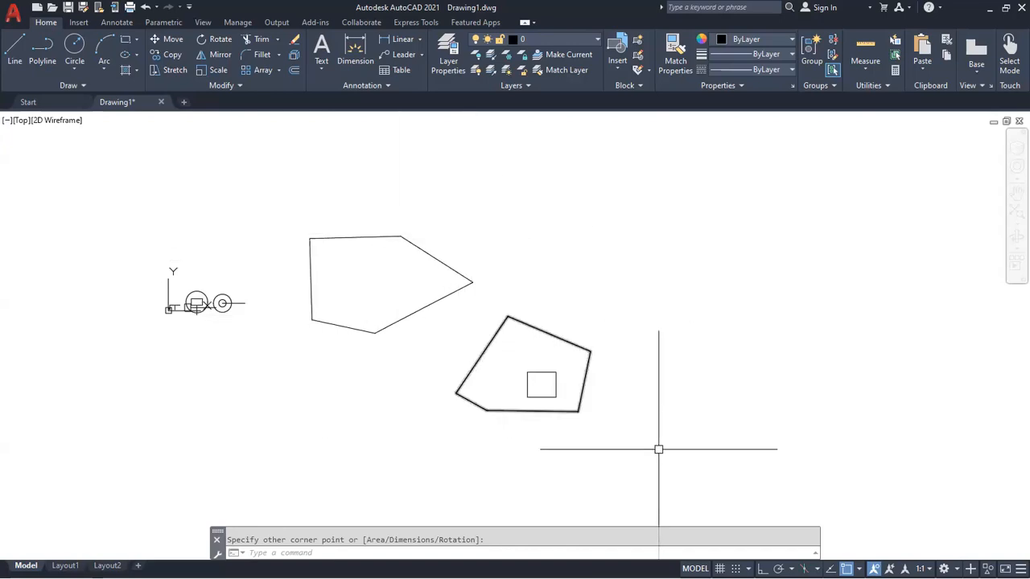
middle_click_drag(660, 448, 628, 403)
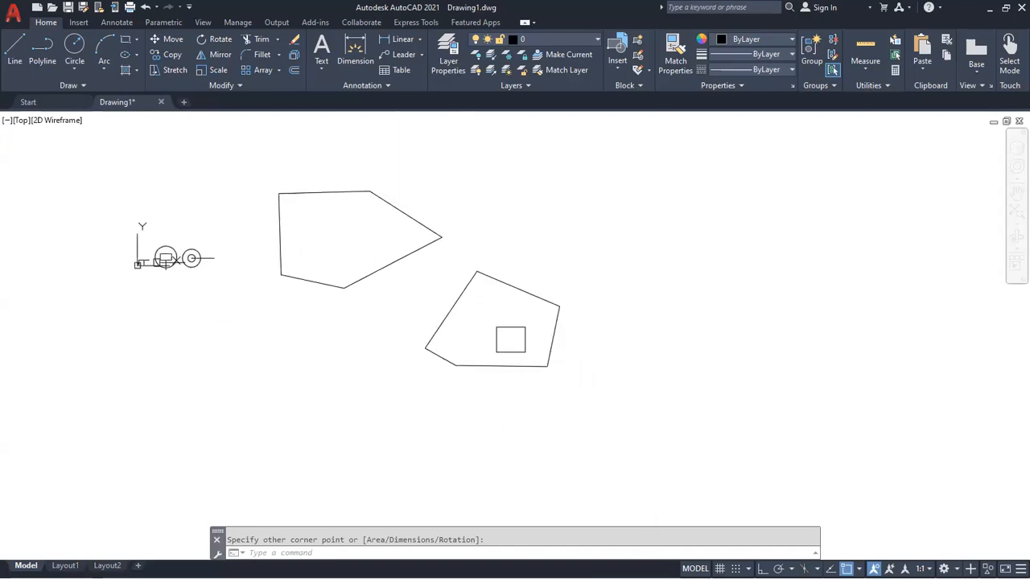
left_click(858, 569)
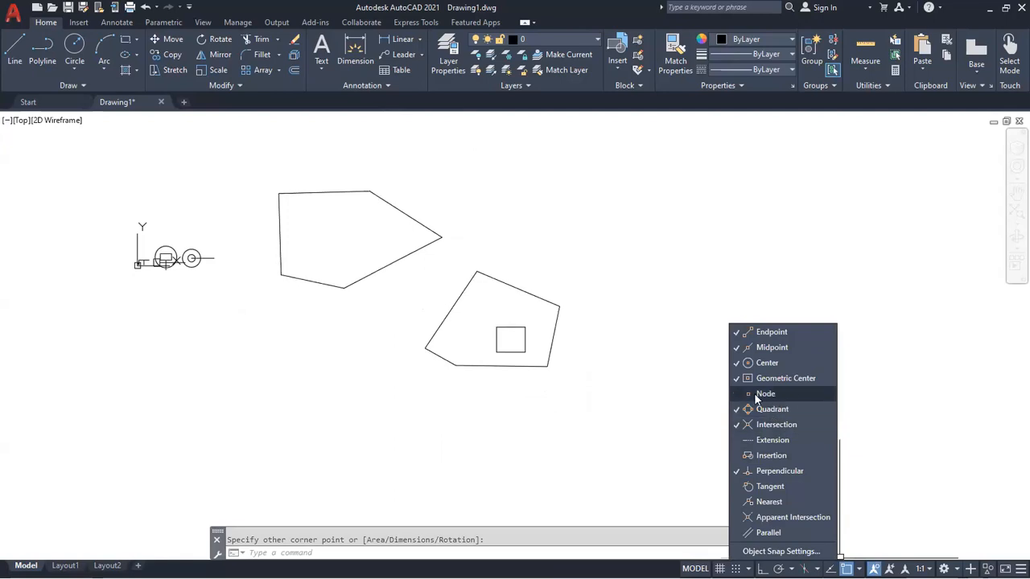
left_click(786, 394)
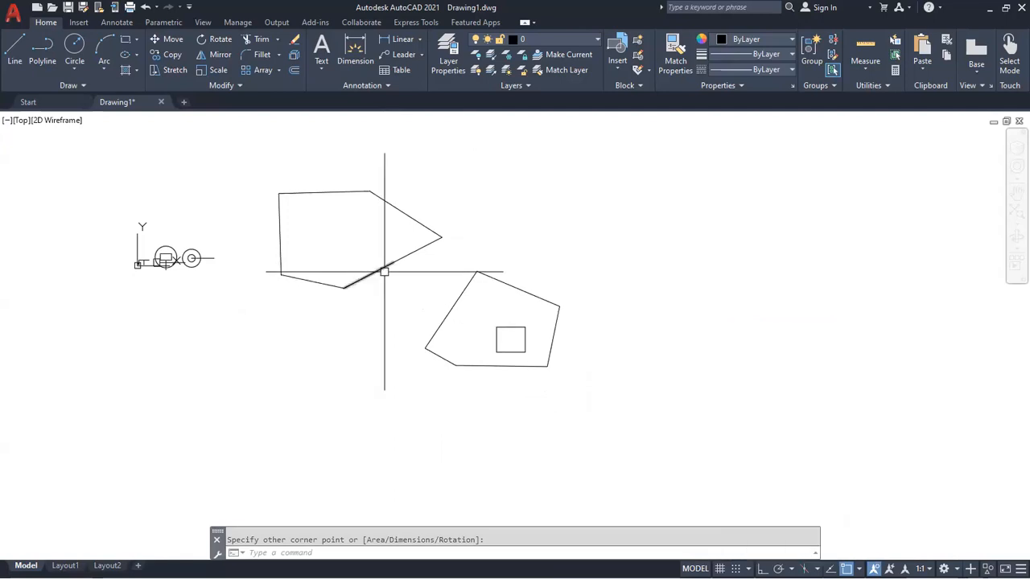
Review the Quadrant snap mode, and draw a large circle with a horizontal line joining its two side quadrants.
scroll(400, 277, "up", 2)
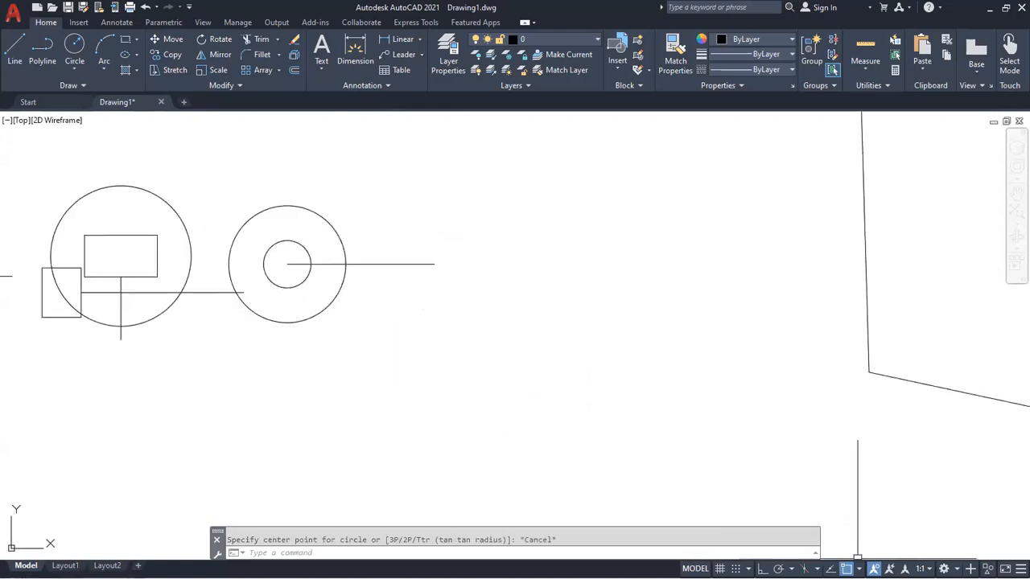
left_click(858, 568)
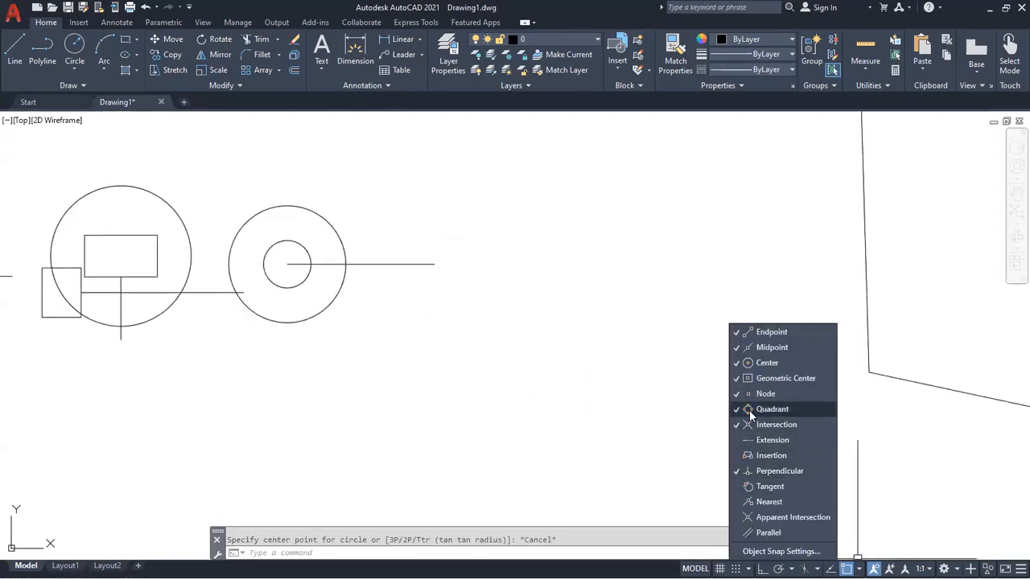
key("Escape")
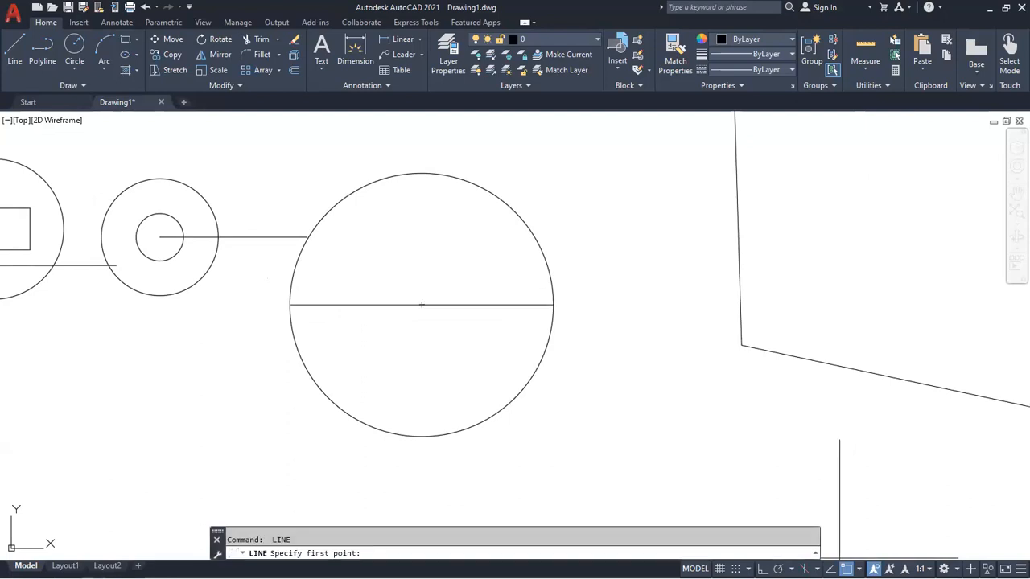
Turn on the Insertion object snap mode and cancel the active Line command.
left_click(859, 569)
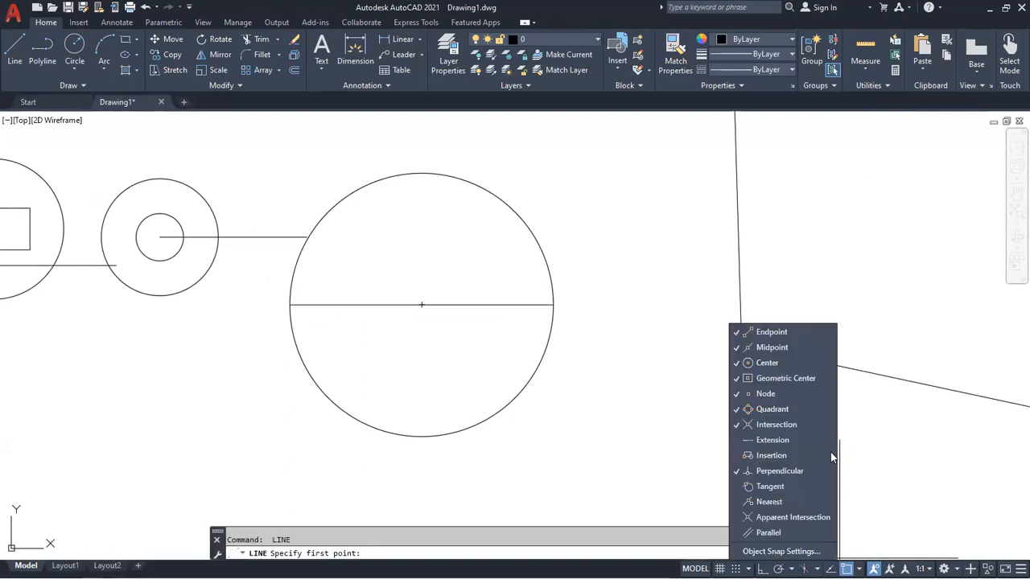
left_click(784, 462)
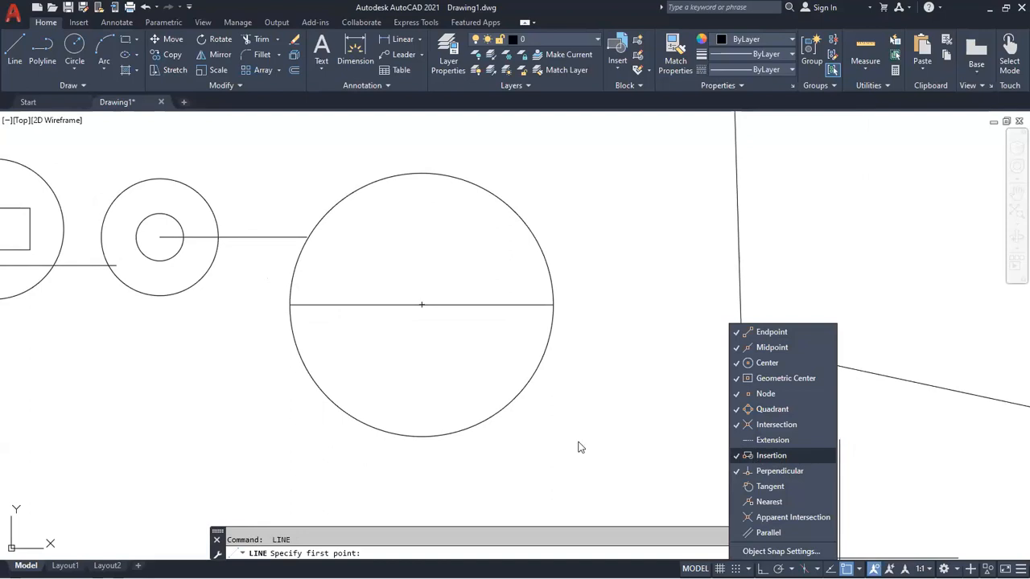
key("Escape")
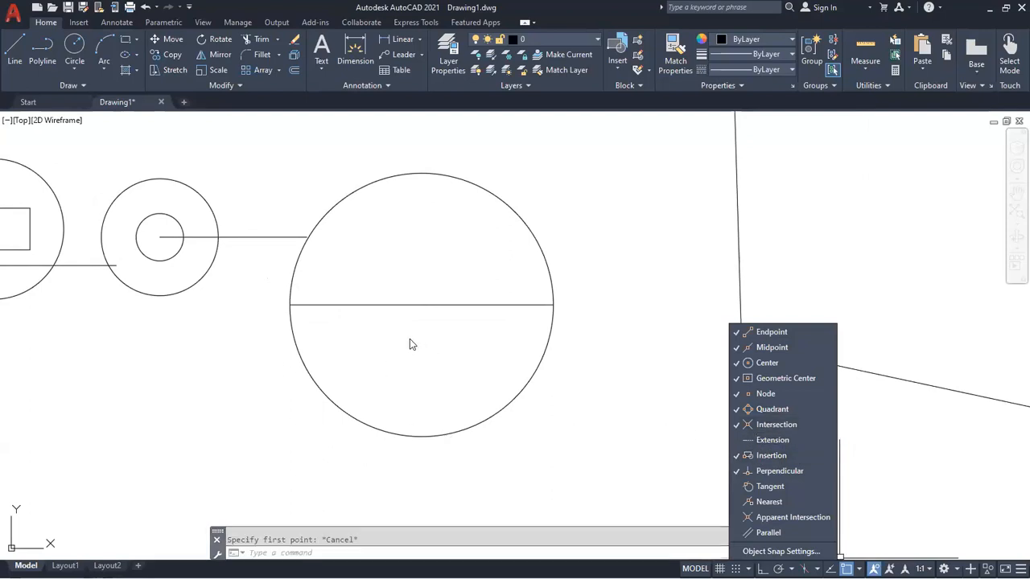
Draw a rectangle overlapping the large circle's lower-left edge, and draw one line outward from each of their two intersections.
scroll(409, 339, "down", 4)
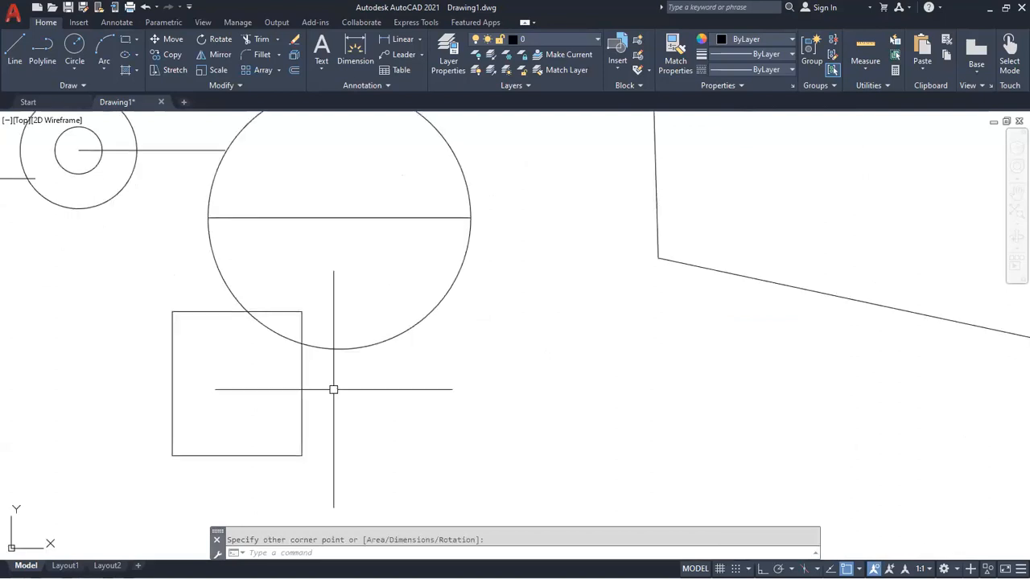
key("Escape")
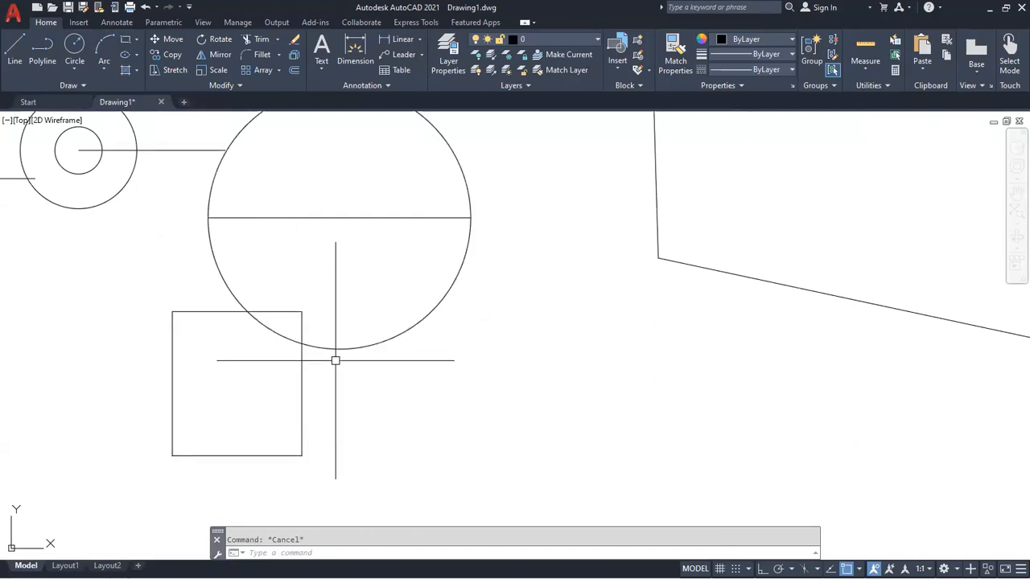
type("l")
key("Return")
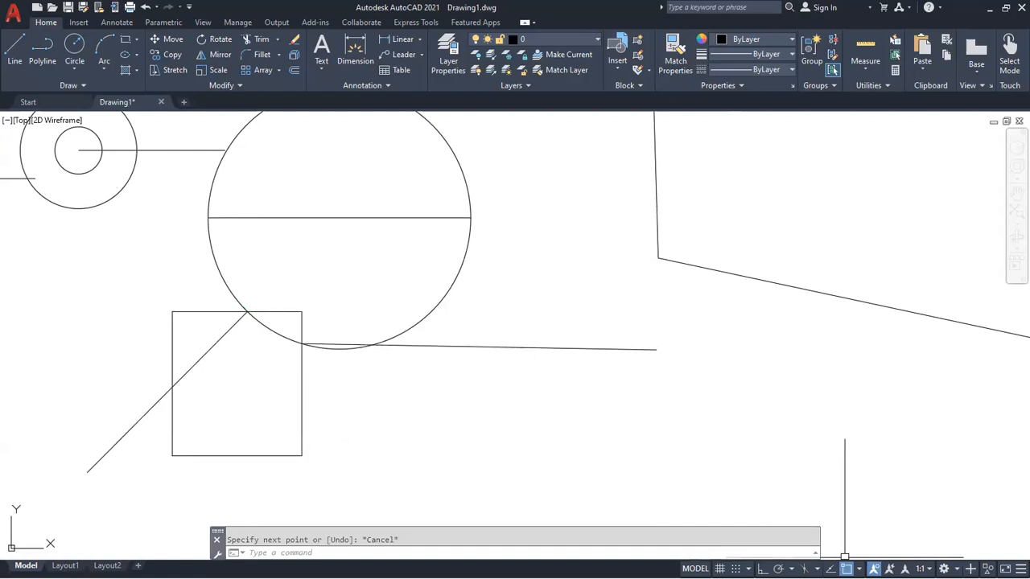
Review the Perpendicular snap mode, and draw a long slanted line beside the shapes with a second line perpendicular to it.
left_click(858, 569)
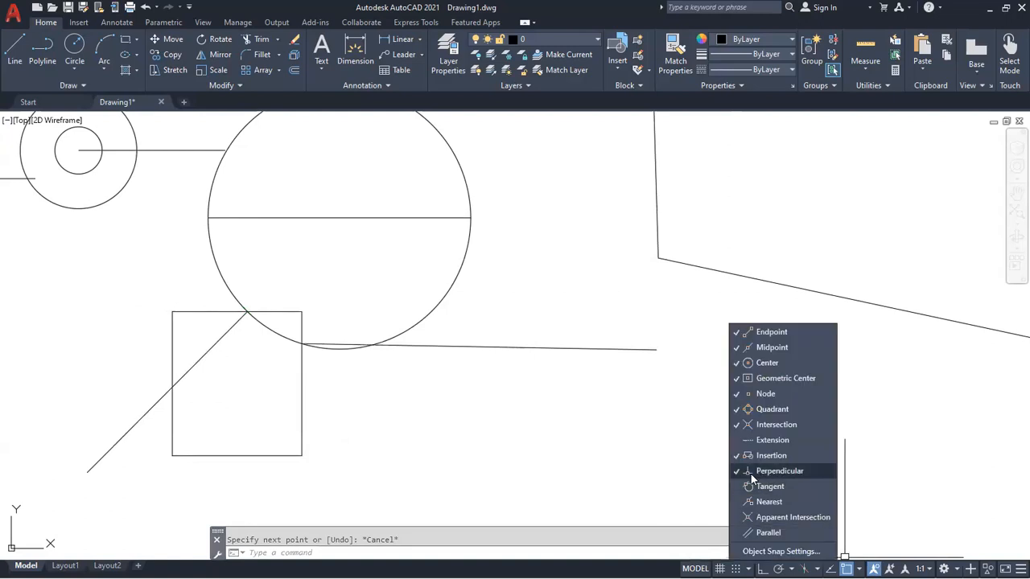
key("Escape")
scroll(402, 378, "down", 4)
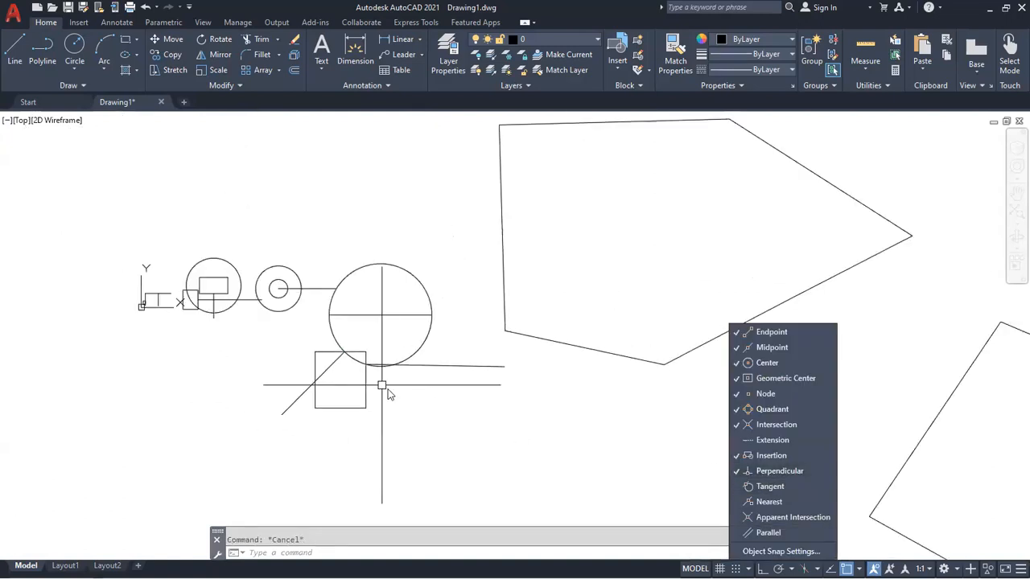
scroll(388, 393, "down", 2)
scroll(309, 345, "up", 4)
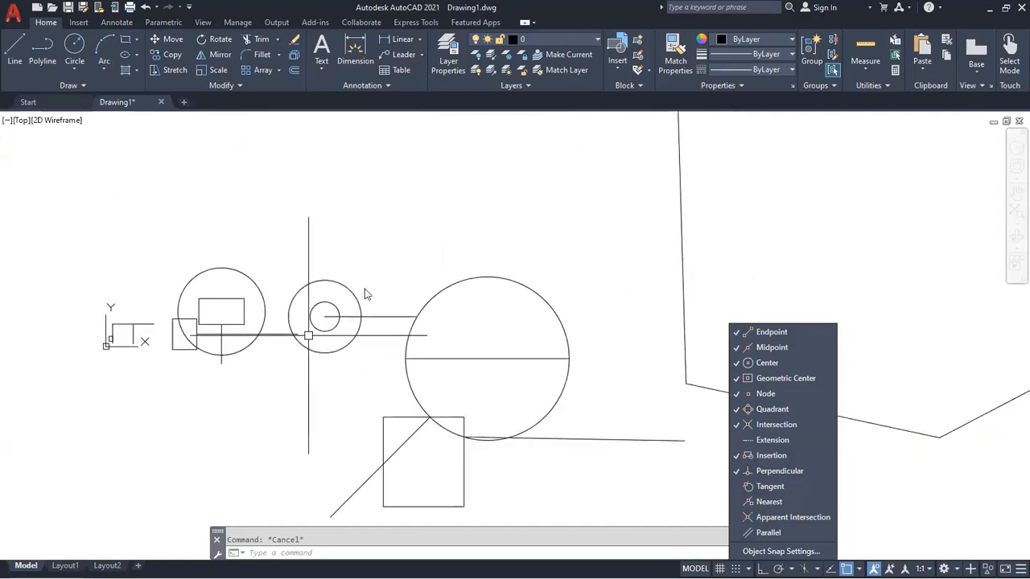
scroll(410, 274, "down", 3)
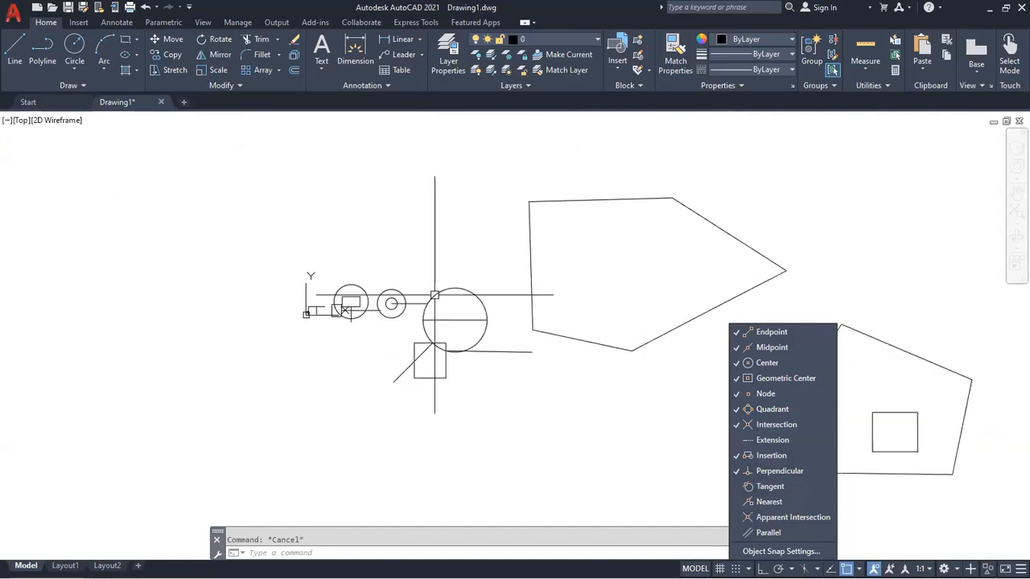
left_click(227, 343)
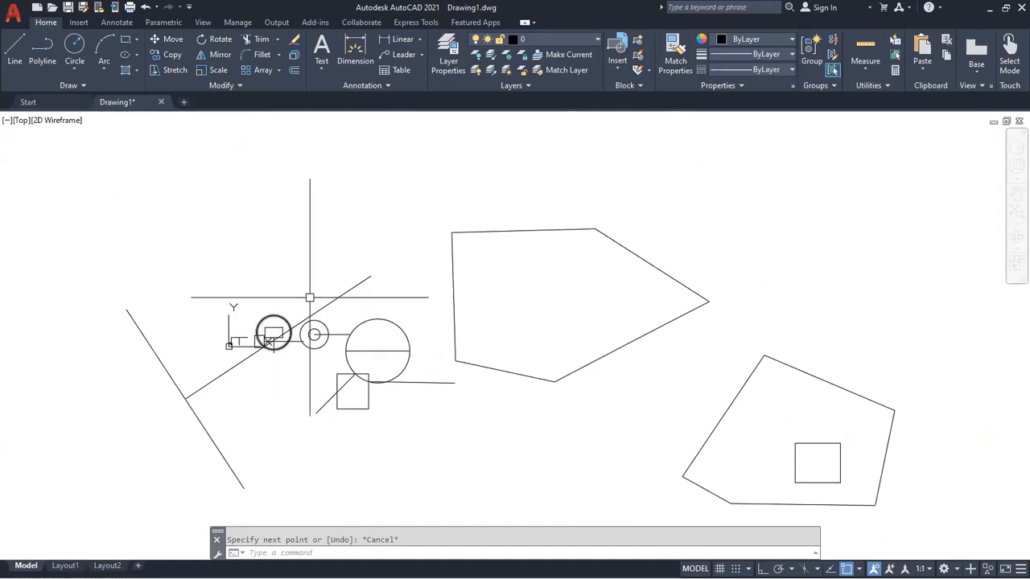
key("Escape")
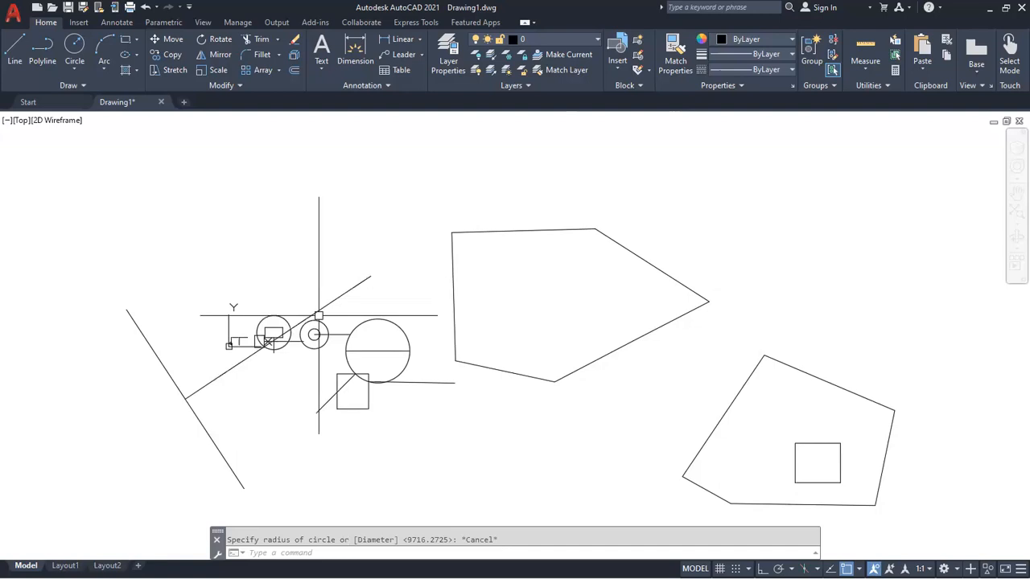
Inspect the perpendicular line's endpoint on the slanted line, and draw a second, shorter perpendicular line below it.
middle_click_drag(203, 390, 351, 284)
left_click(334, 292)
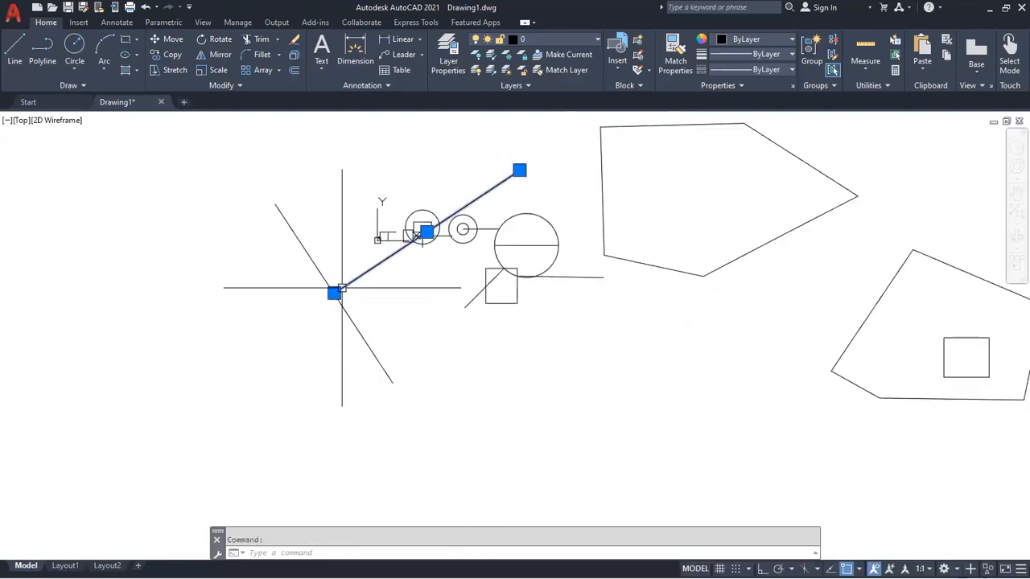
left_click(333, 292)
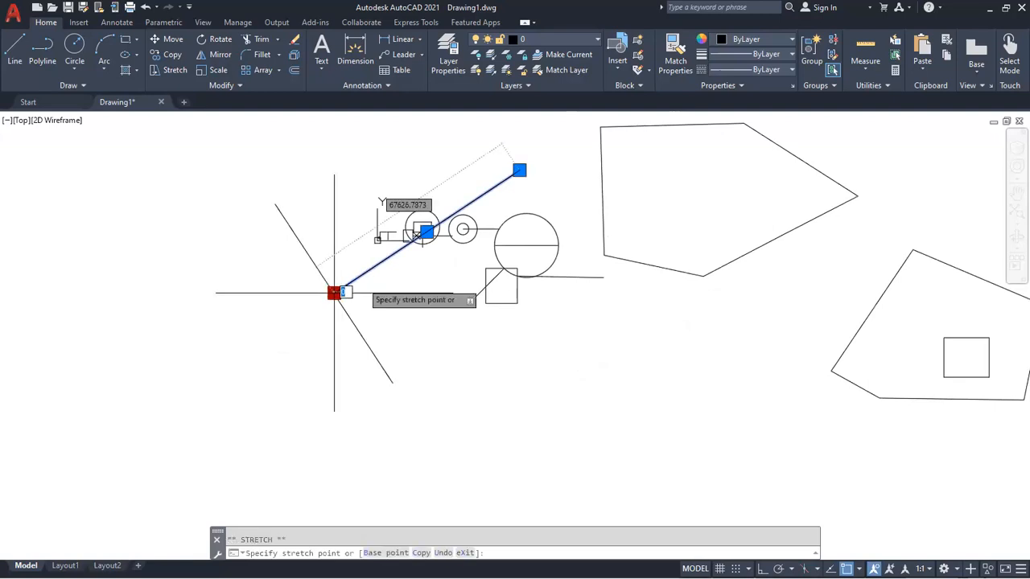
key("Escape")
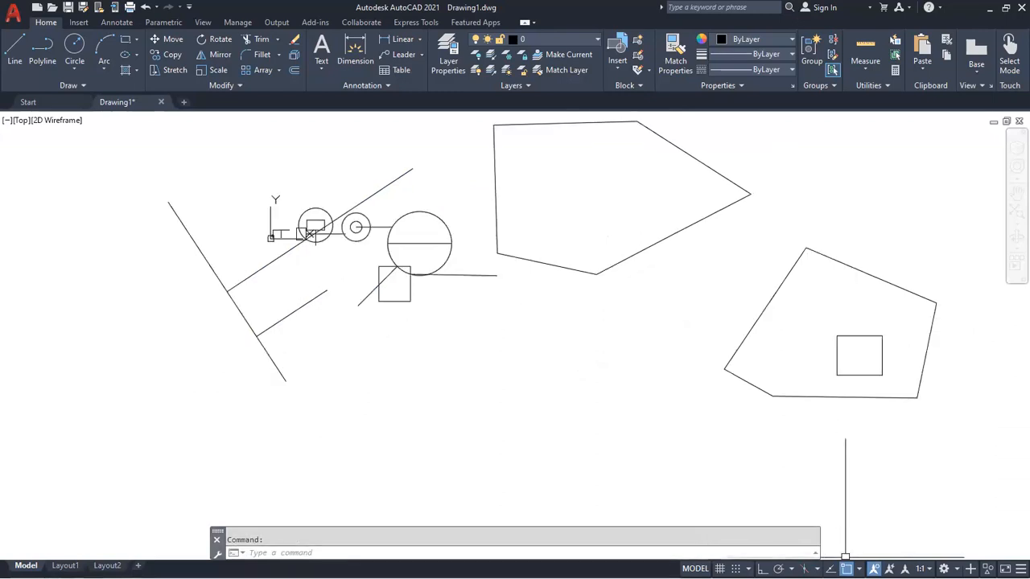
Turn on the Tangent object snap mode and draw a steep line downward, tangent to the large circle's right side.
left_click(859, 569)
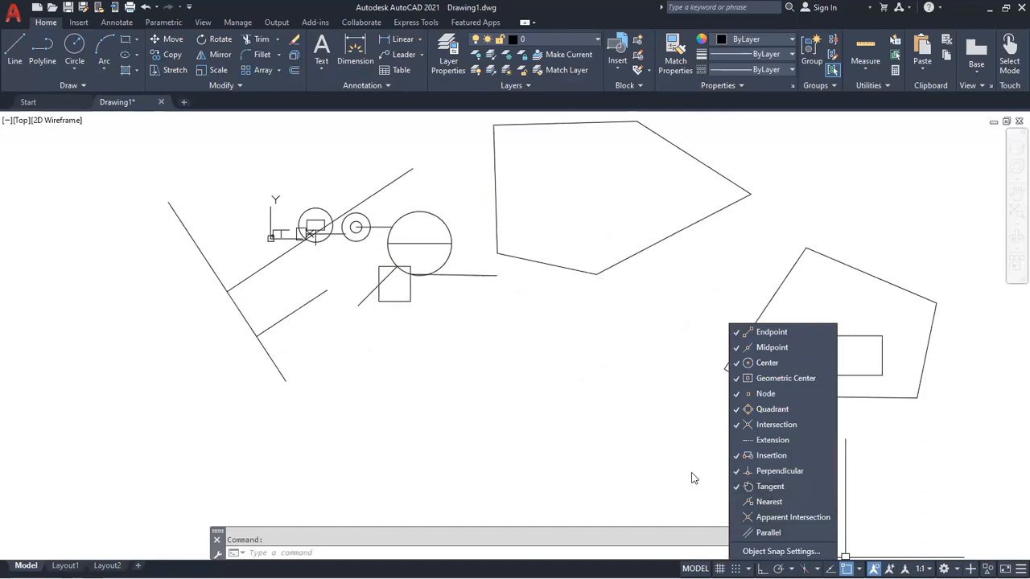
key("Escape")
scroll(455, 261, "up", 4)
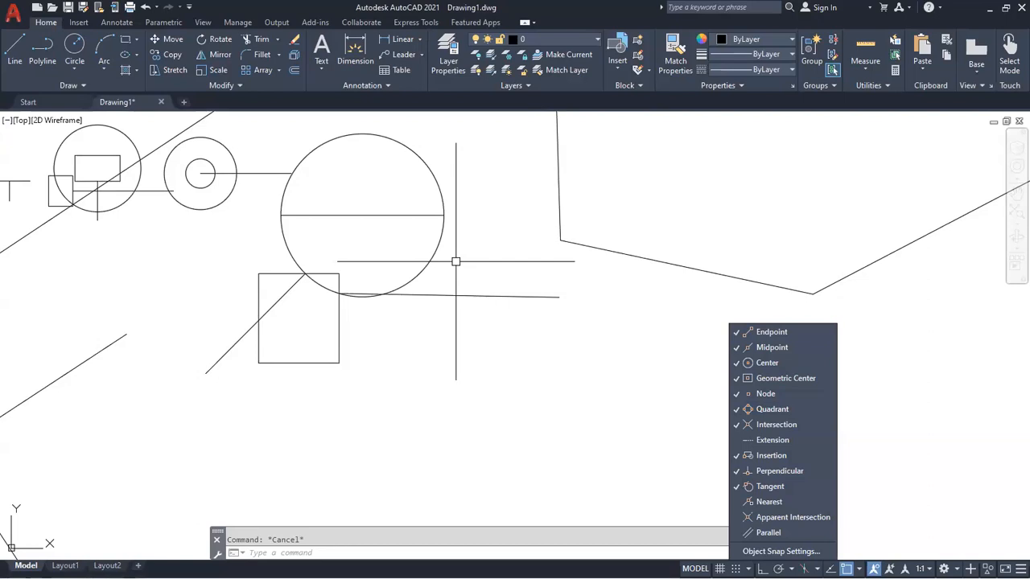
scroll(423, 271, "up", 2)
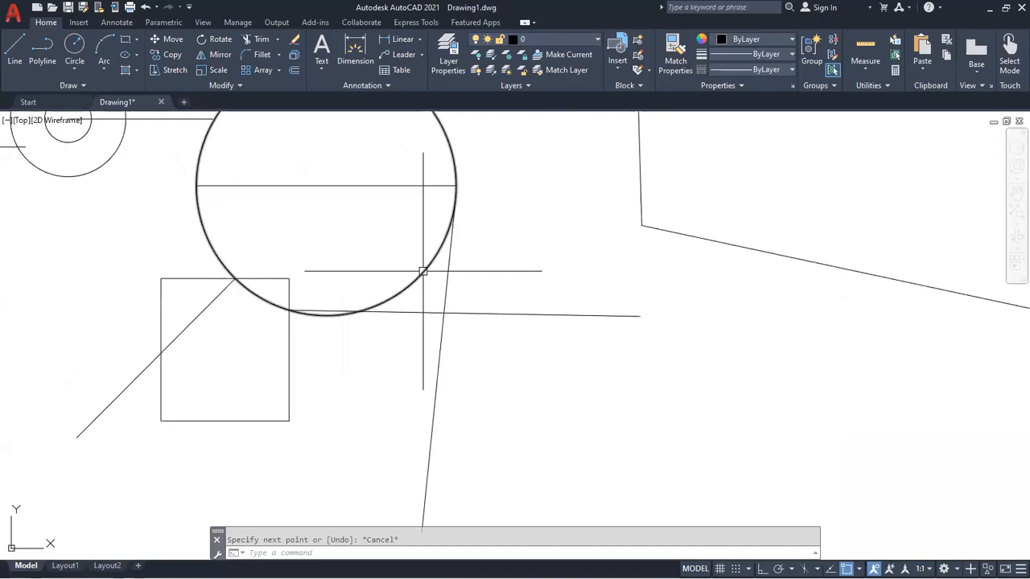
Trim away the large circle's lower-right arc between the tangent line and the nearly horizontal line.
scroll(423, 271, "down", 2)
scroll(442, 259, "up", 5)
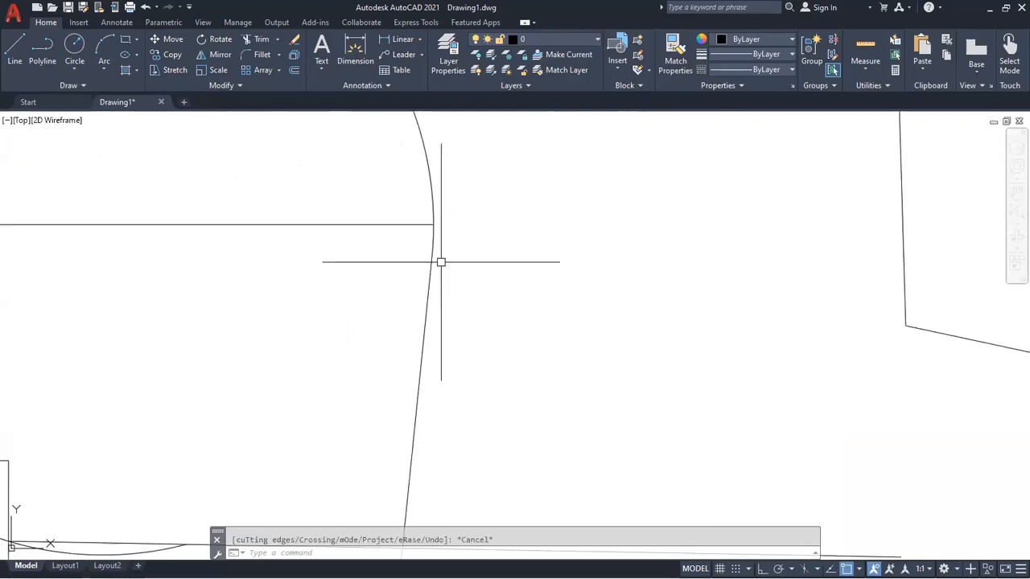
scroll(441, 261, "down", 3)
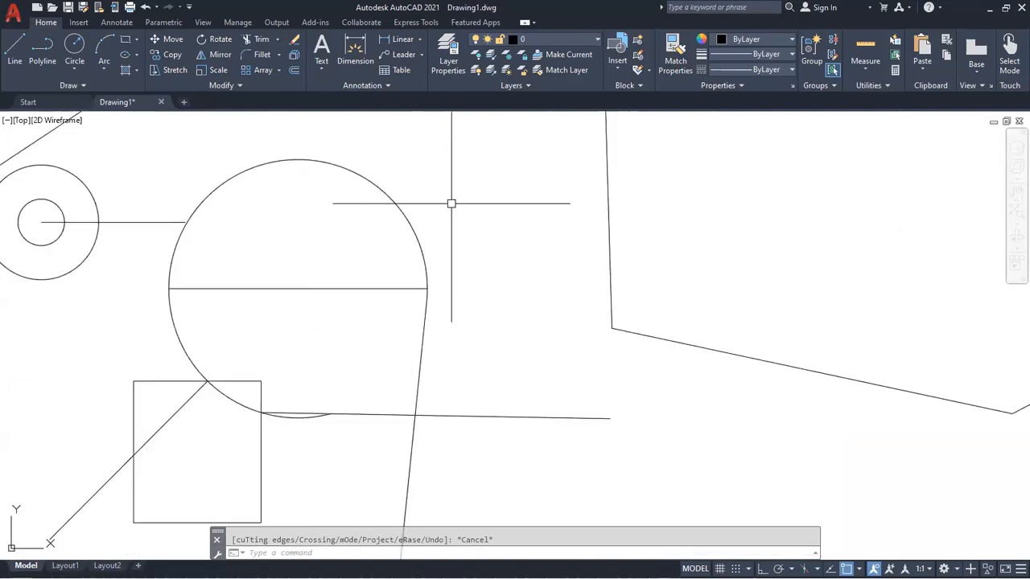
Check where the steep tangent line meets the large circle, and draw a second line from the upper right, tangent to the circle's upper-left side.
left_click(427, 306)
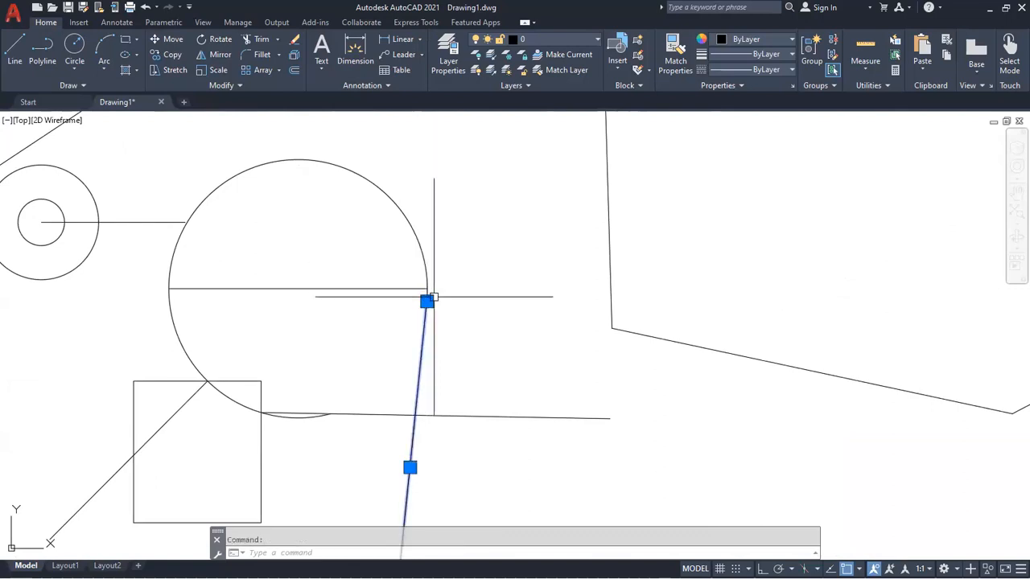
key("Escape")
middle_click_drag(439, 333, 437, 287)
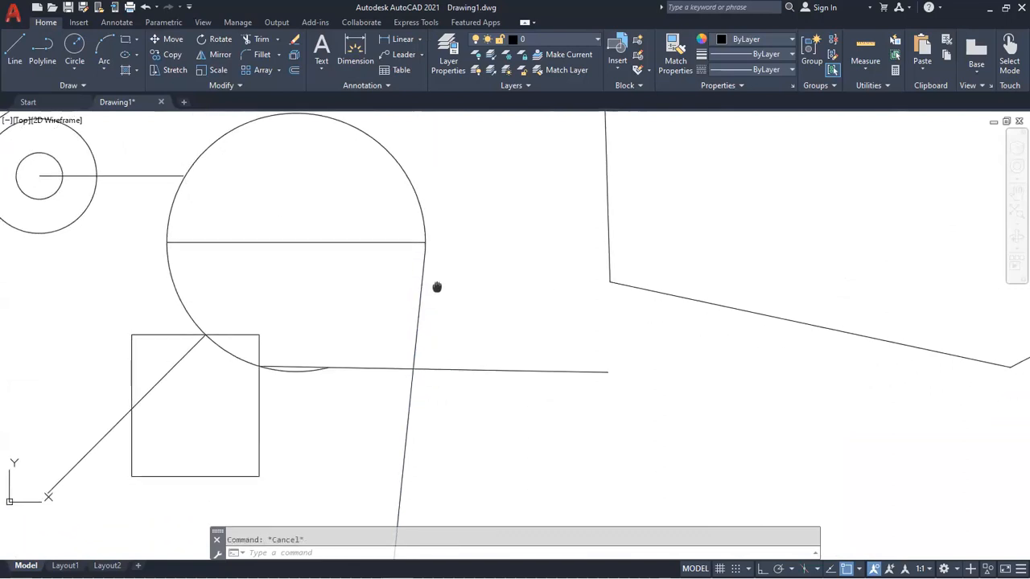
scroll(462, 378, "down", 1)
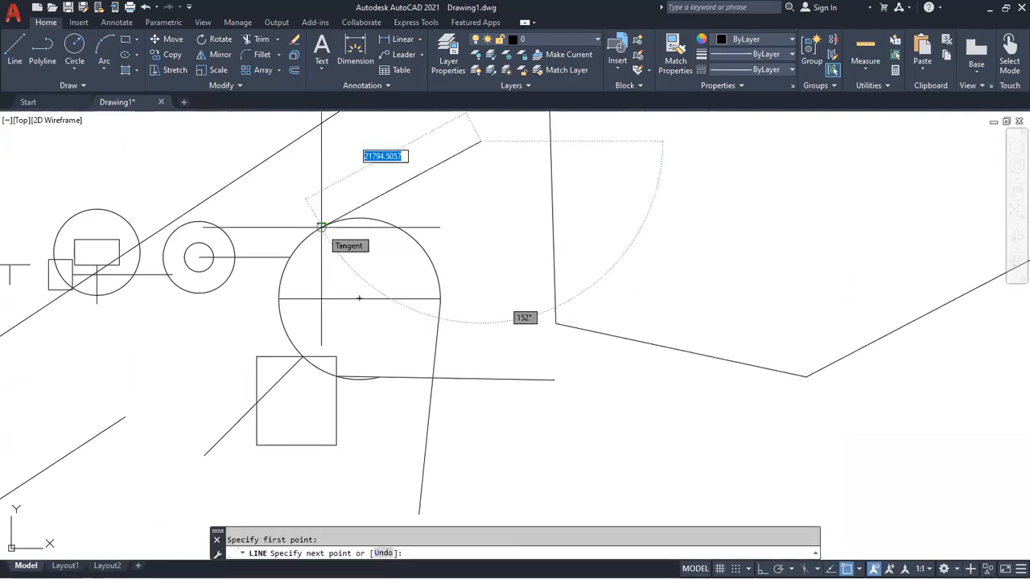
left_click(321, 227)
key("Escape")
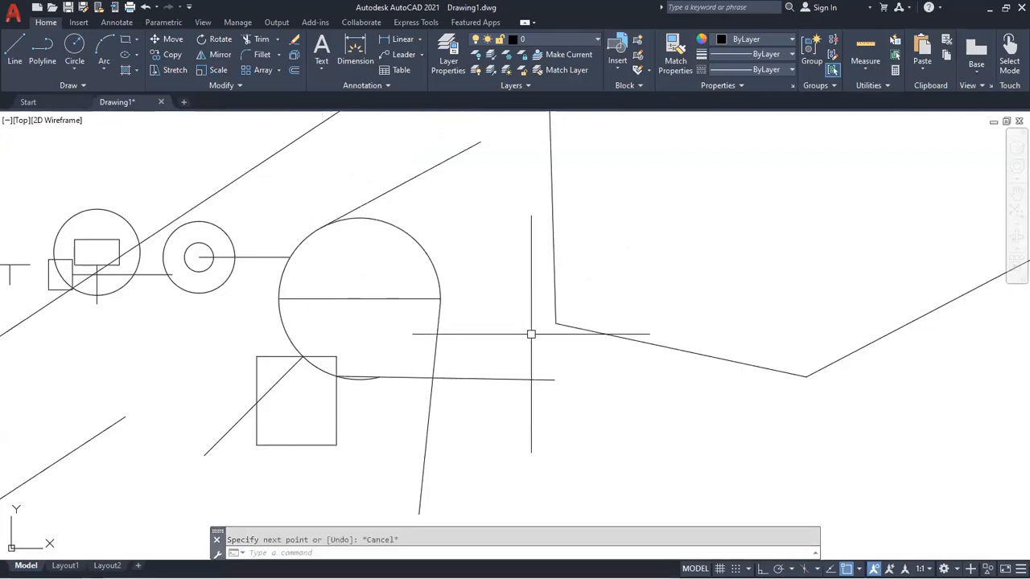
Turn on the Nearest object snap mode.
middle_click_drag(555, 344, 435, 320)
middle_click_drag(582, 371, 461, 305)
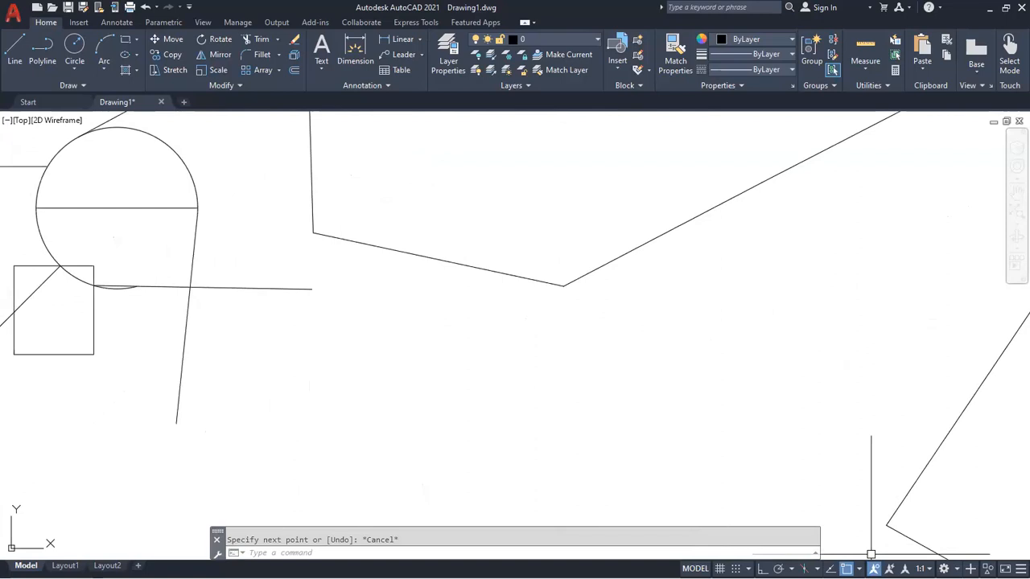
left_click(859, 569)
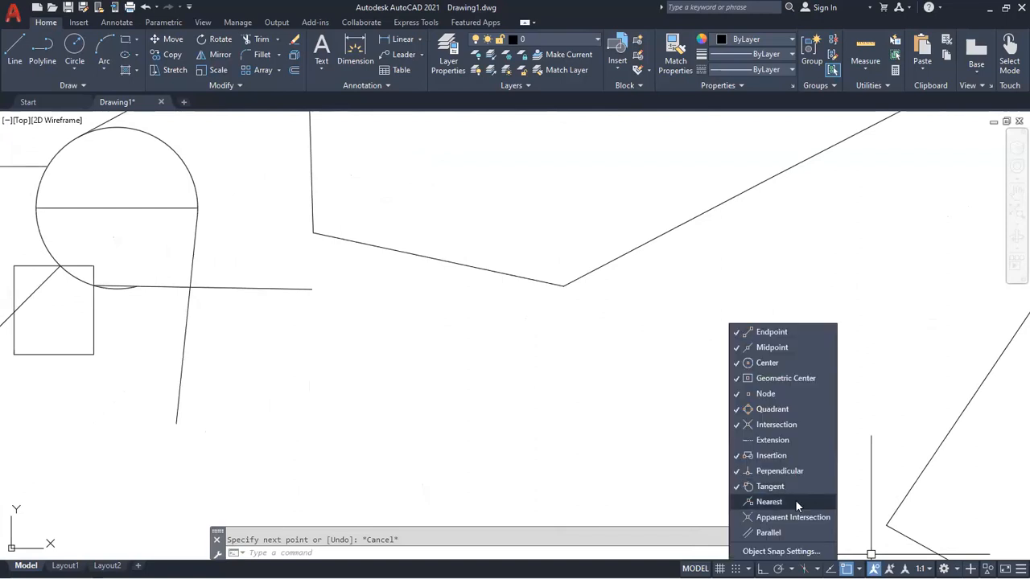
left_click(409, 343)
scroll(439, 312, "down", 6)
middle_click_drag(439, 313, 442, 353)
scroll(441, 353, "up", 2)
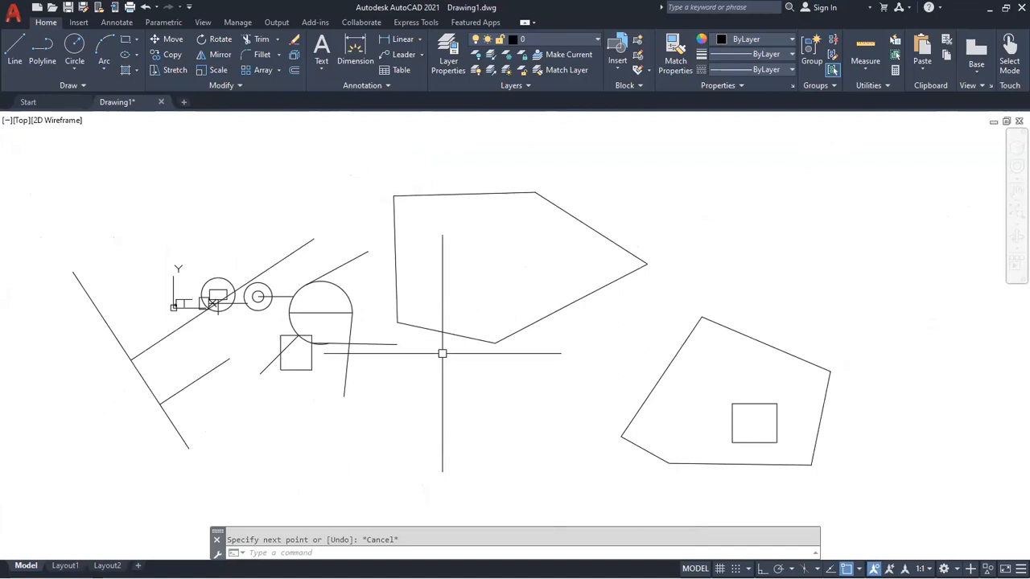
Draw a short line with Nearest snap, starting on the larger polygon's lower edge and running down away from it.
key("Return")
scroll(414, 328, "up", 5)
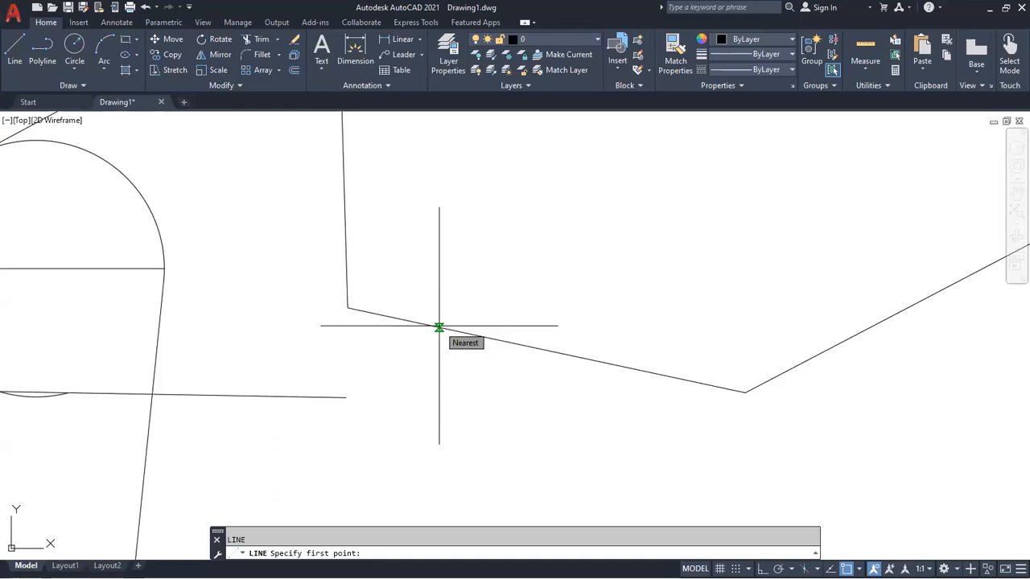
left_click(655, 375)
left_click(624, 496)
key("Escape")
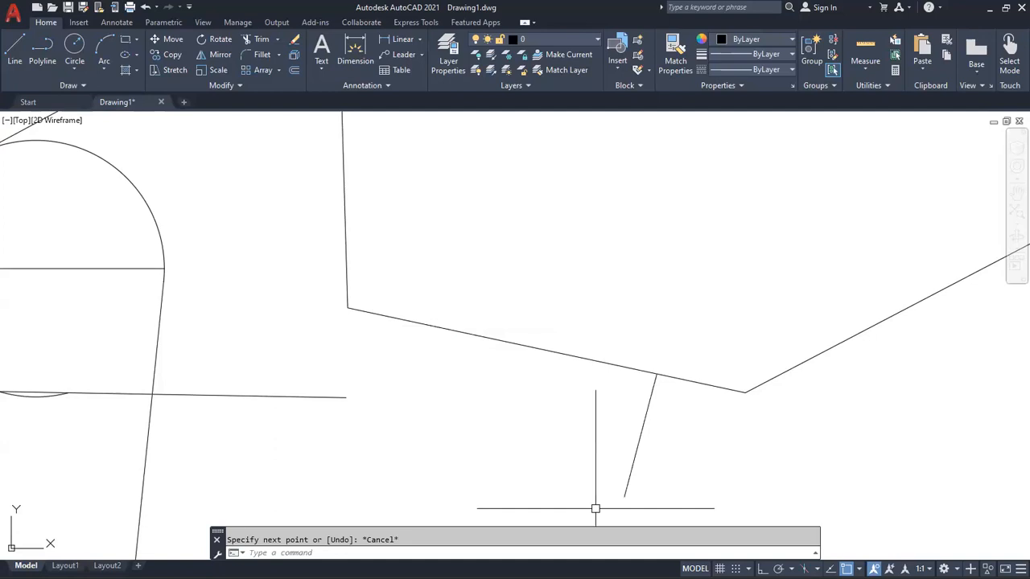
Turn off the Center, Geometric Center, Node, Quadrant, Intersection, Insertion and Tangent snap modes, keeping Endpoint, Midpoint, Perpendicular and Nearest on.
left_click(859, 569)
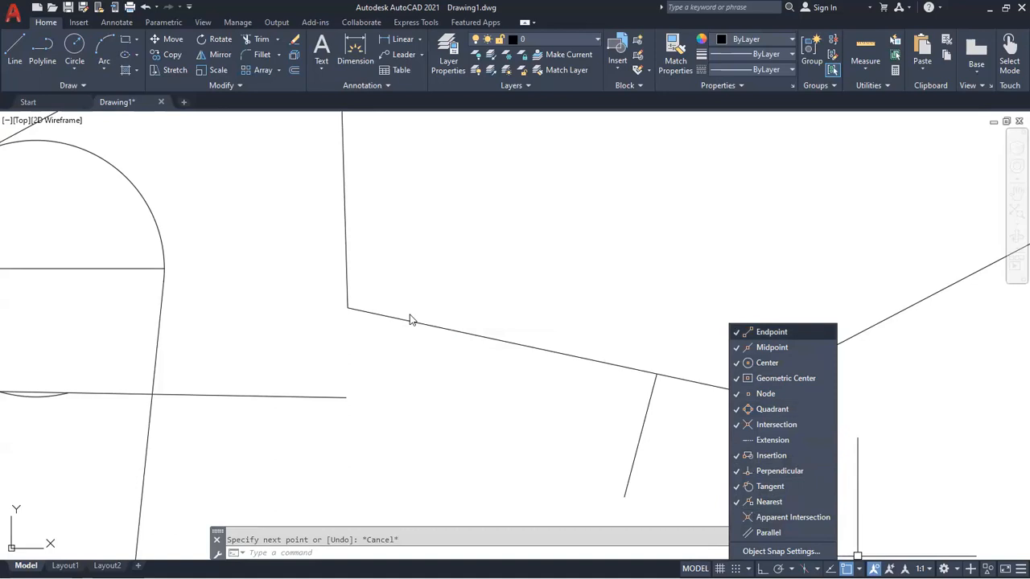
key("Escape")
scroll(462, 368, "down", 3)
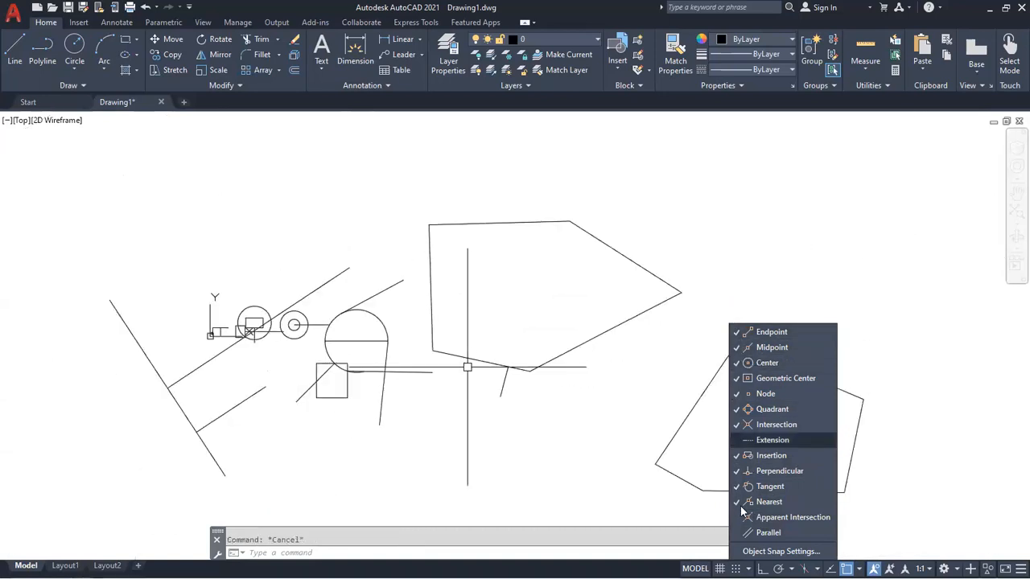
left_click(738, 375)
left_click(739, 363)
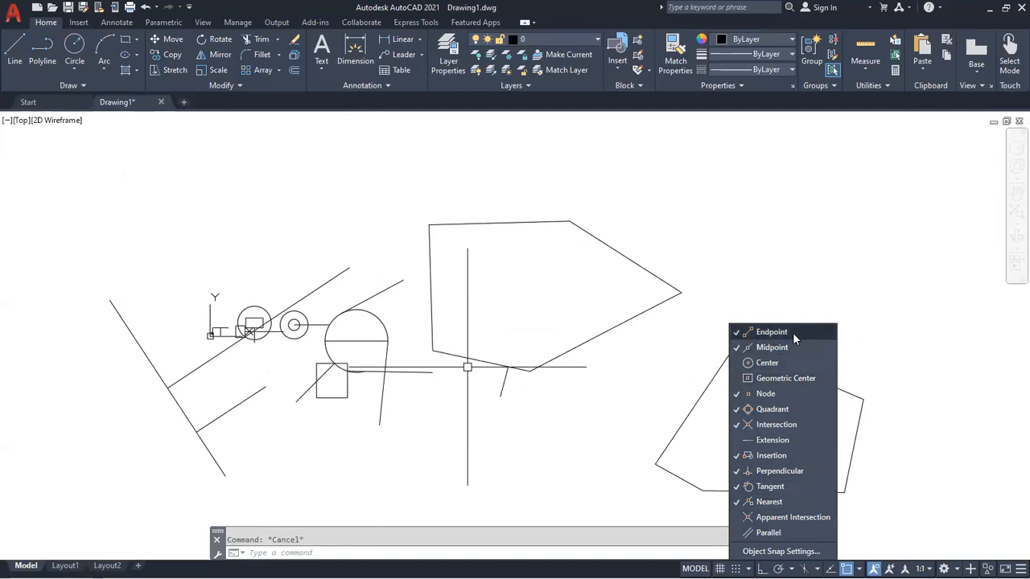
left_click(738, 395)
left_click(737, 408)
left_click(738, 425)
left_click(738, 455)
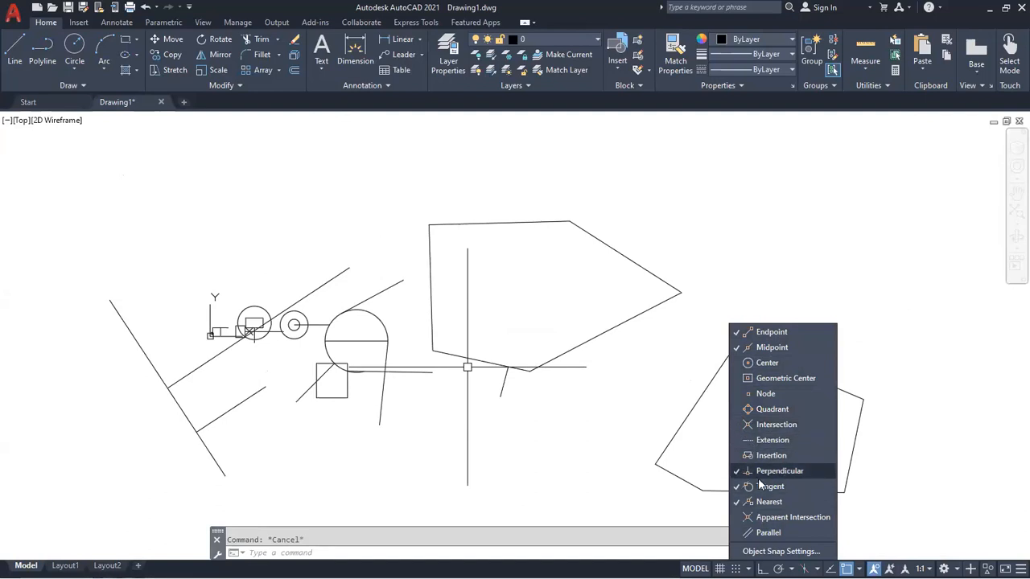
left_click(748, 486)
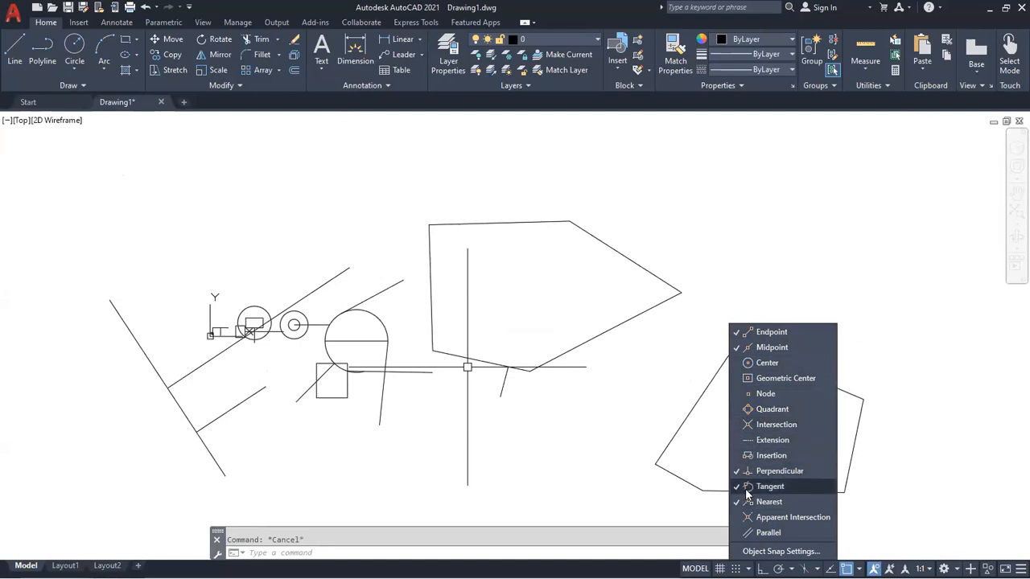
left_click(740, 487)
left_click(740, 501)
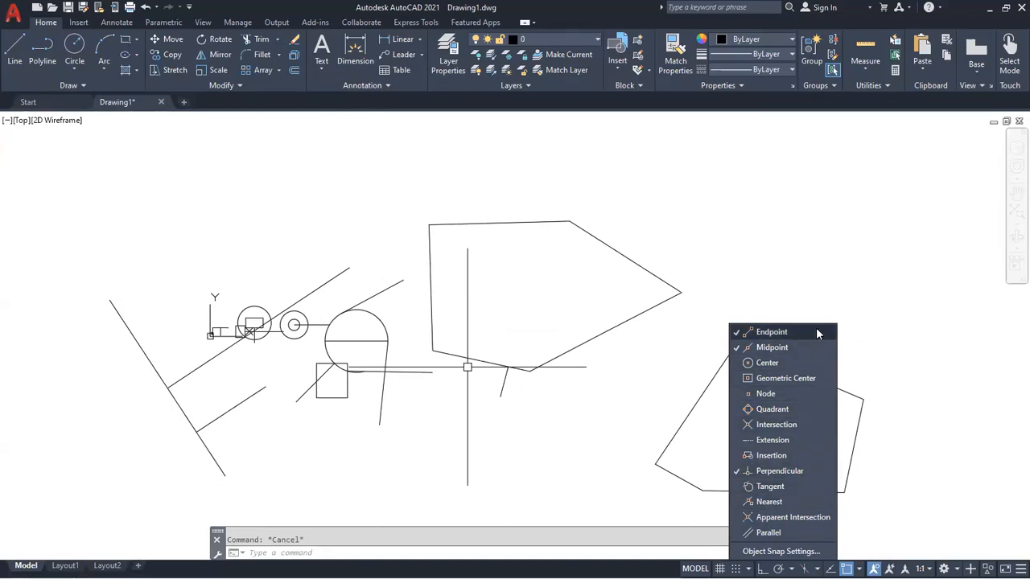
left_click(743, 501)
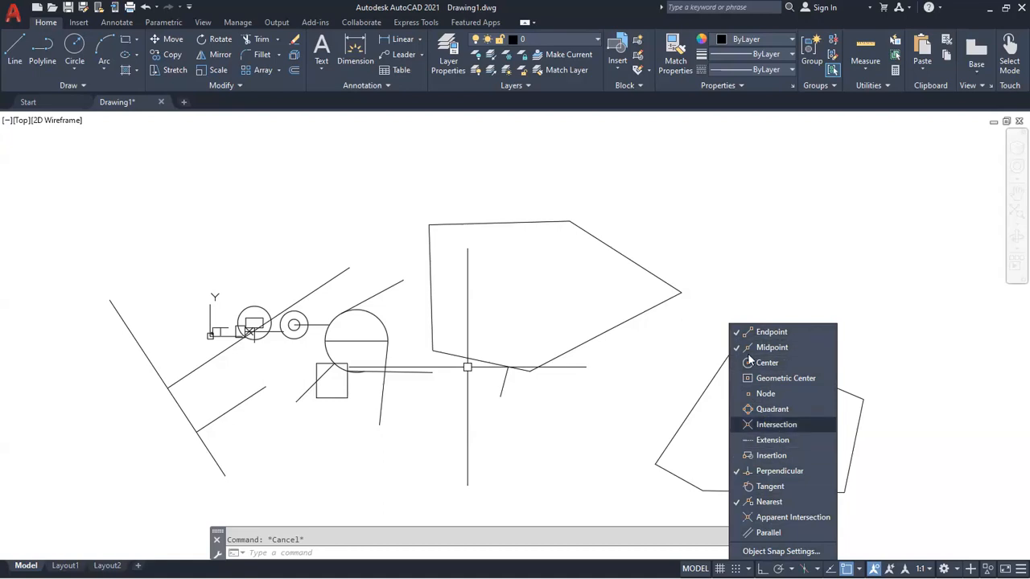
Turn on the Extension, Insertion, Intersection, Quadrant, Node, Center, Geometric Center and Apparent Intersection snap modes.
middle_click_drag(557, 369, 446, 376)
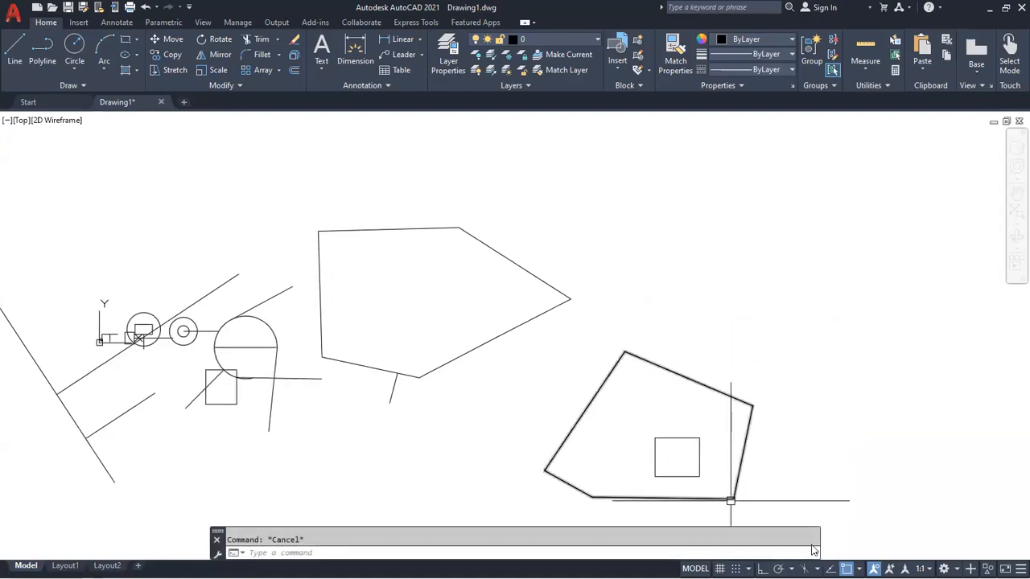
left_click(859, 569)
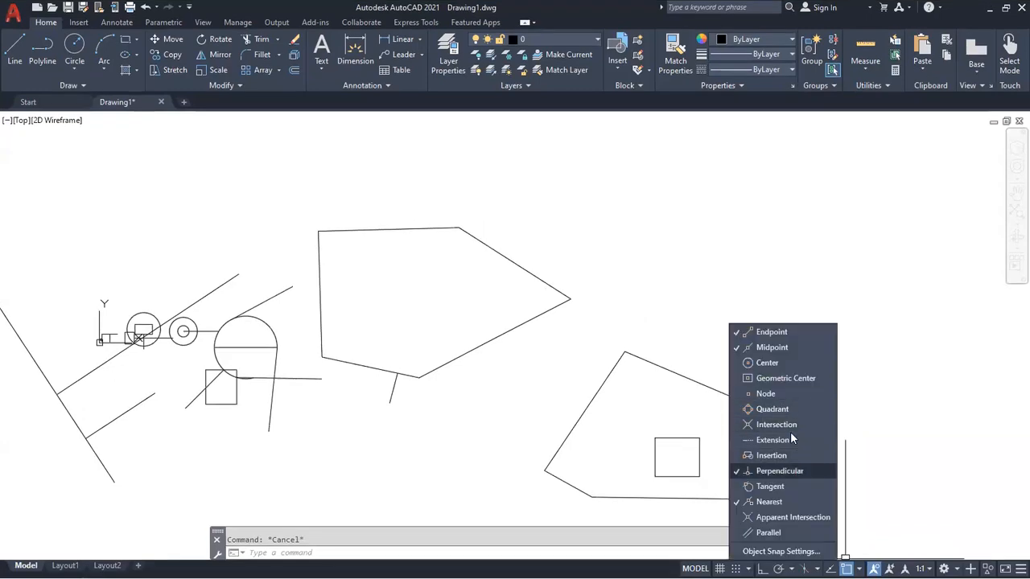
left_click(740, 440)
left_click(746, 455)
left_click(742, 424)
left_click(744, 394)
left_click(744, 363)
left_click(744, 378)
left_click(744, 517)
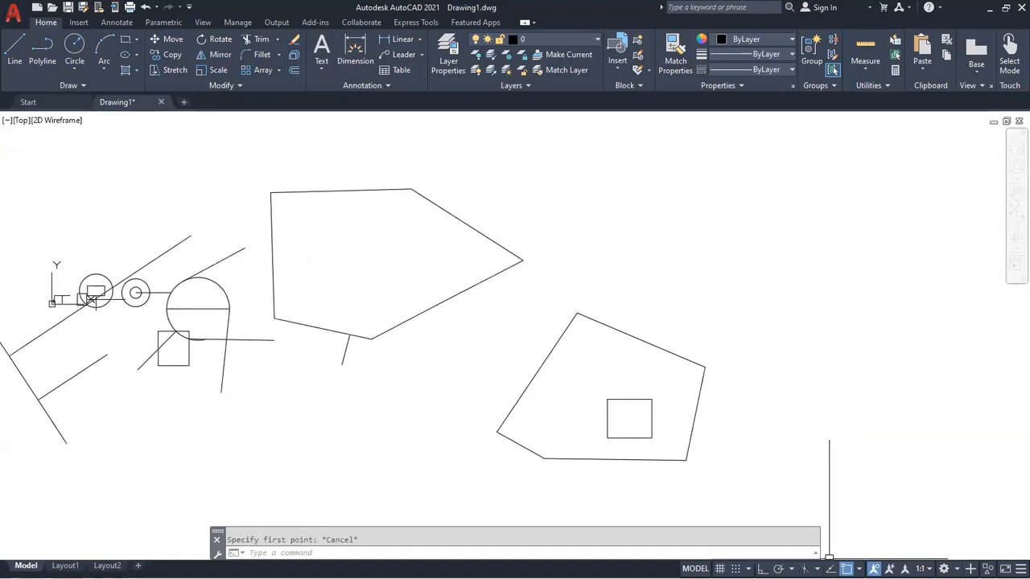
Limit object snap to Endpoint, Midpoint, Perpendicular and Nearest again by turning off the other snap modes.
left_click(859, 568)
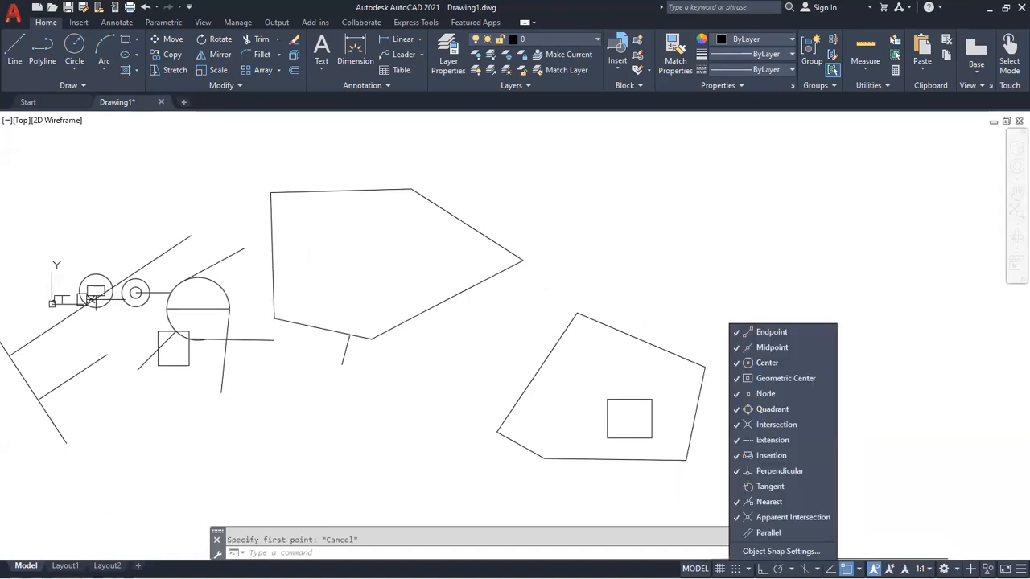
left_click(734, 378)
left_click(736, 409)
left_click(738, 424)
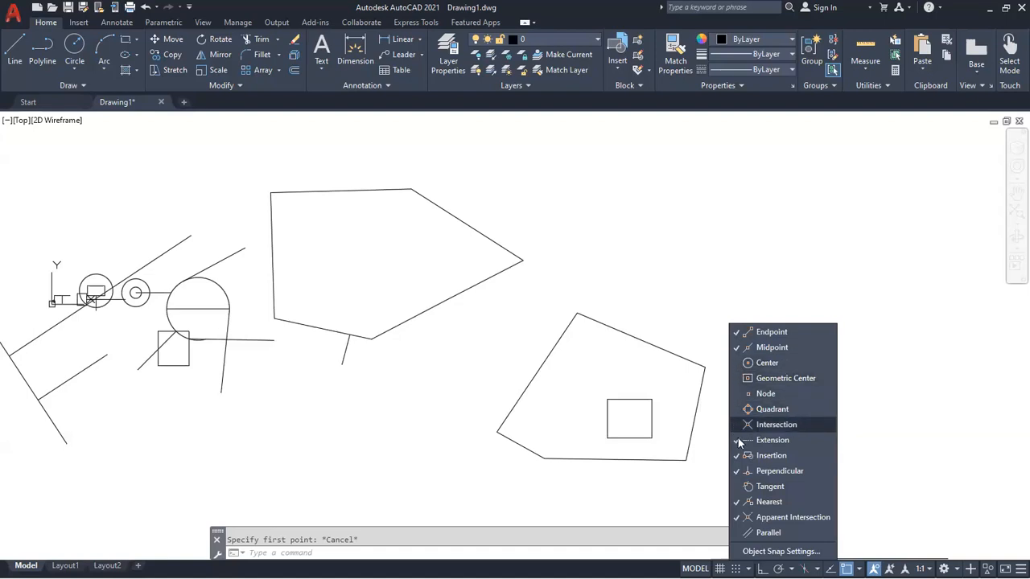
left_click(739, 440)
left_click(740, 454)
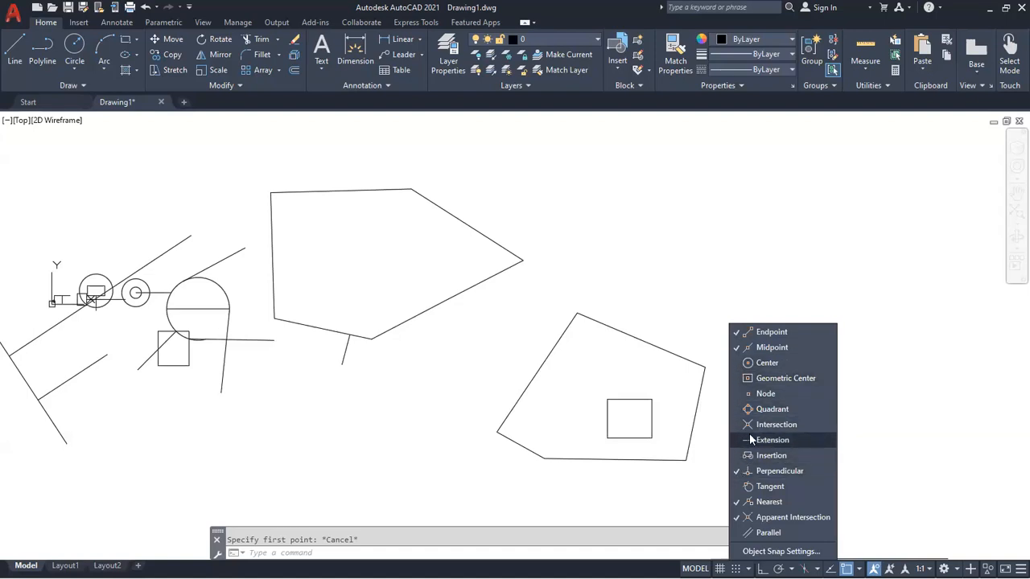
left_click(741, 518)
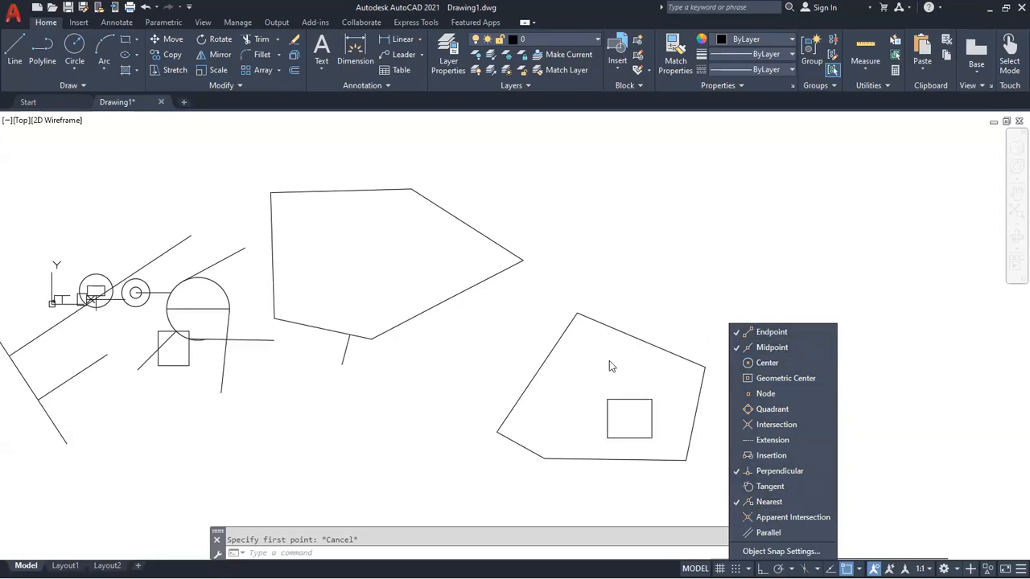
Move the polygon surrounding the small square freely to the right, clear of the square.
scroll(608, 359, "down", 4)
left_click(543, 331)
middle_click_drag(542, 331, 464, 316)
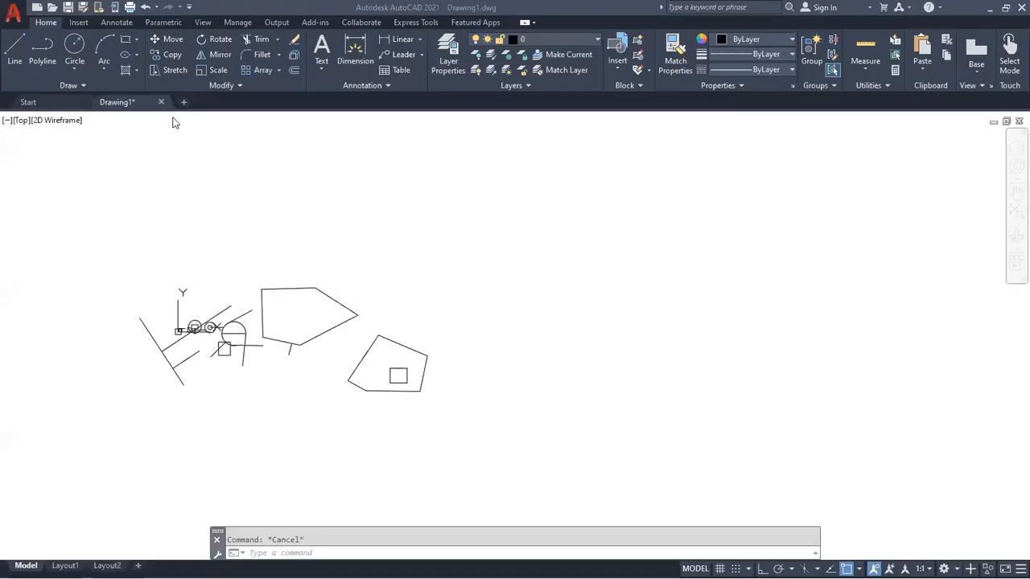
left_click(557, 332)
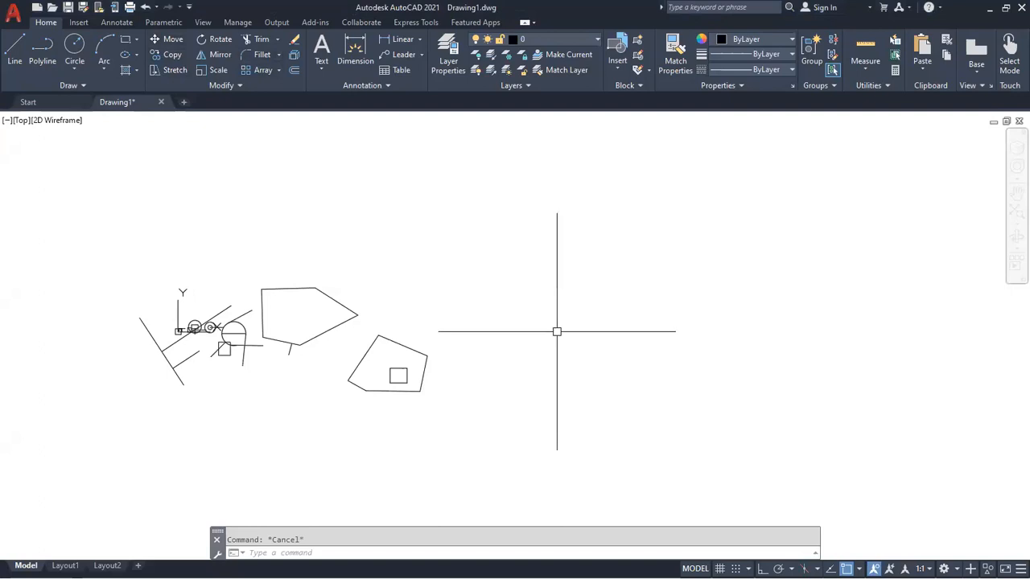
type("M")
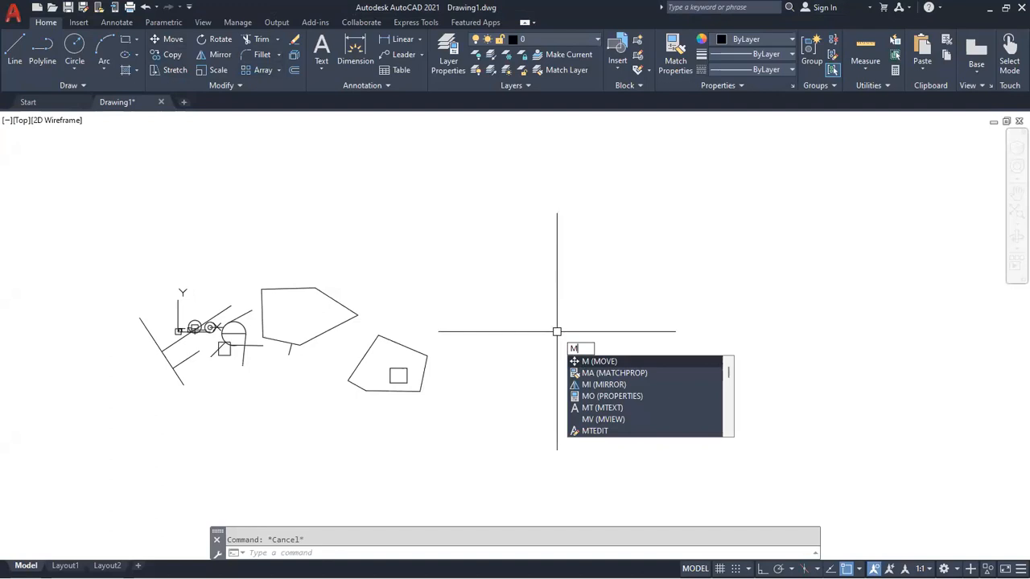
key("Return")
scroll(444, 385, "up", 2)
left_click(399, 331)
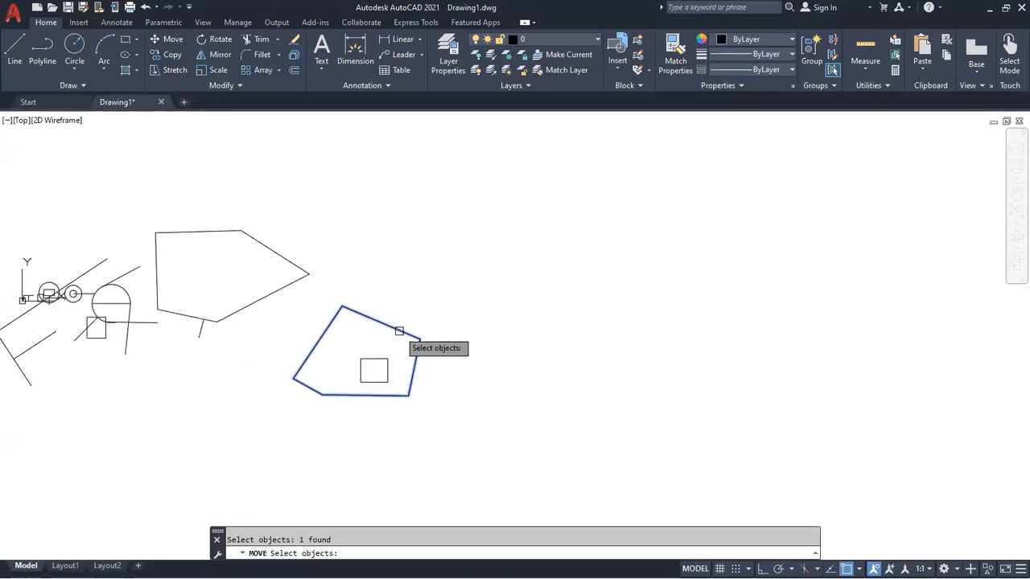
key("Return")
left_click(425, 325)
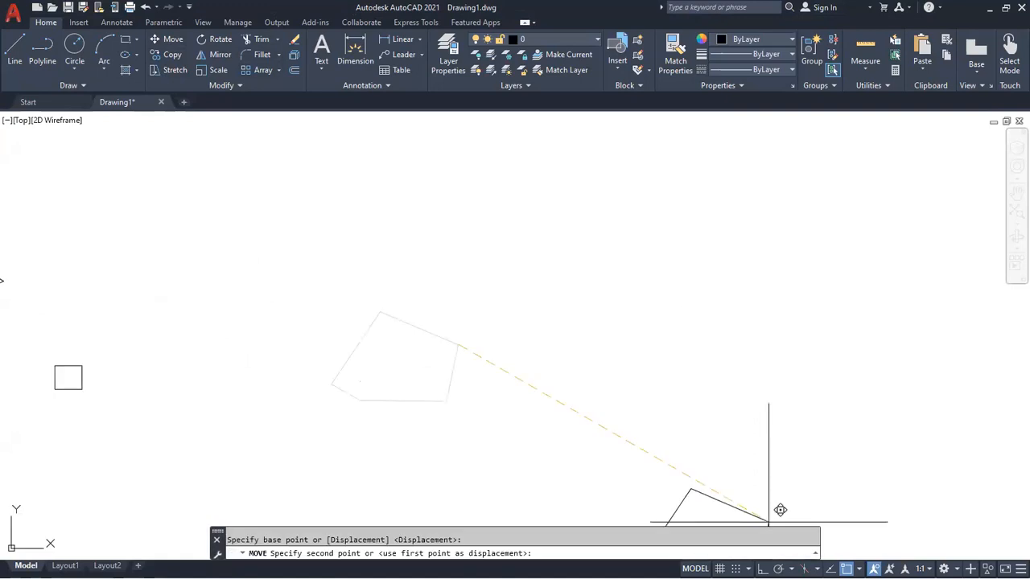
Turn on ortho mode and move the same polygon 2000 units horizontally to the right.
key("F8")
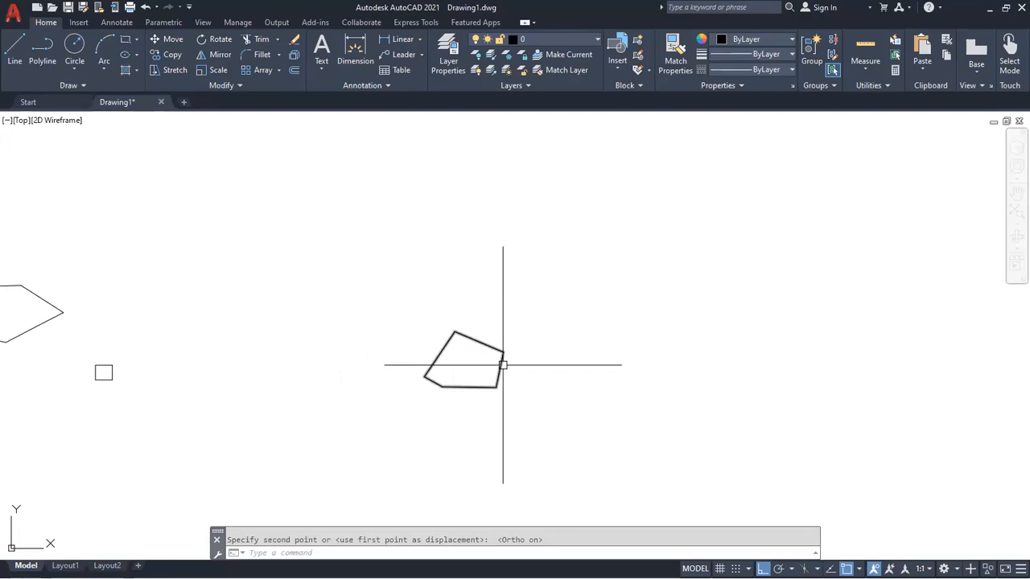
key("Escape")
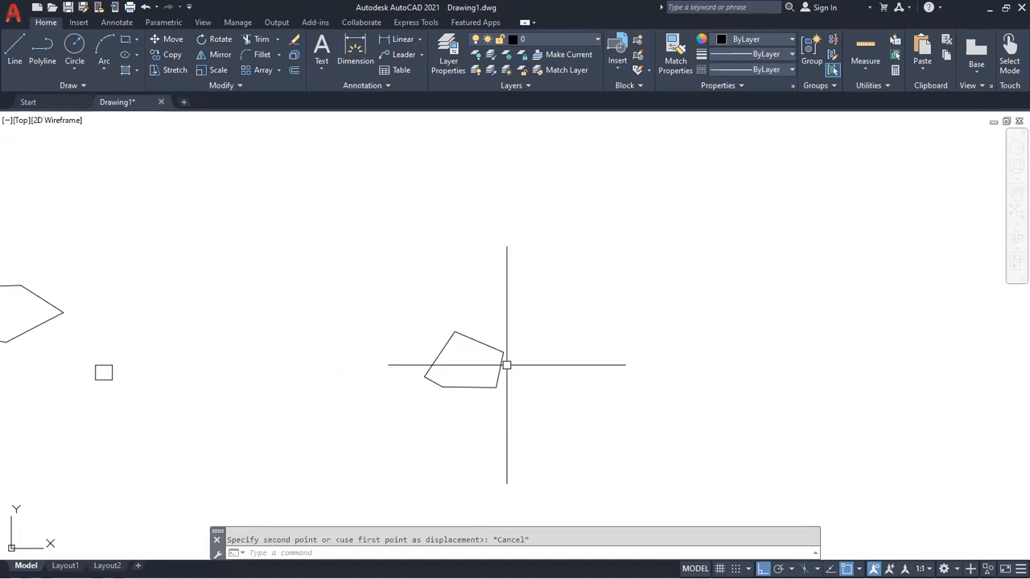
type("2000")
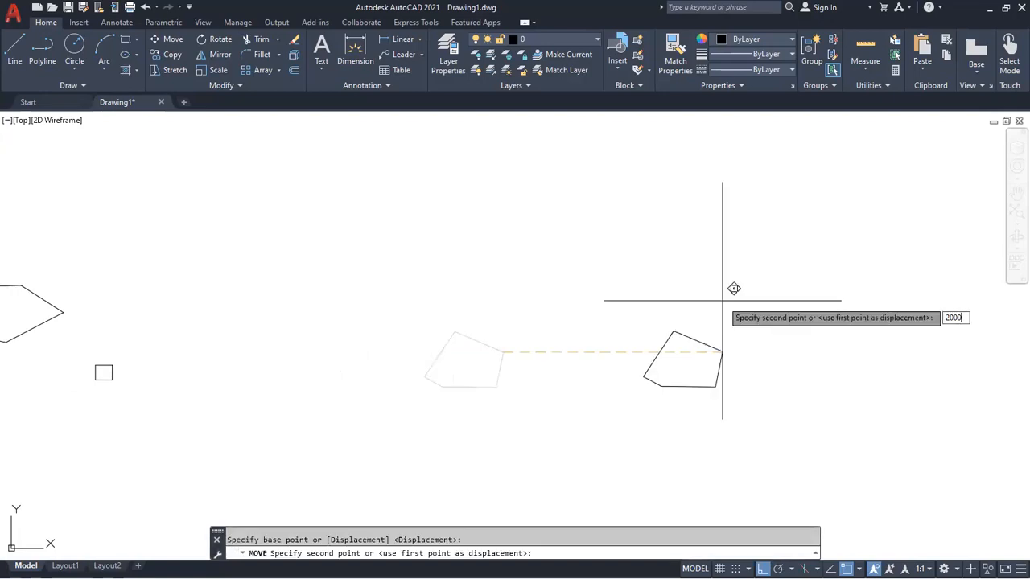
key("Return")
Examine the moved polygon's position relative to the small square and the other shapes.
scroll(631, 344, "down", 10)
middle_click_drag(807, 382, 512, 376)
scroll(504, 383, "down", 7)
scroll(479, 383, "up", 10)
middle_click_drag(259, 353, 728, 433)
mouse_move(321, 291)
middle_mouse_down()
mouse_move(346, 306)
mouse_move(405, 411)
middle_mouse_up()
scroll(483, 245, "up", 2)
middle_click_drag(481, 250, 488, 284)
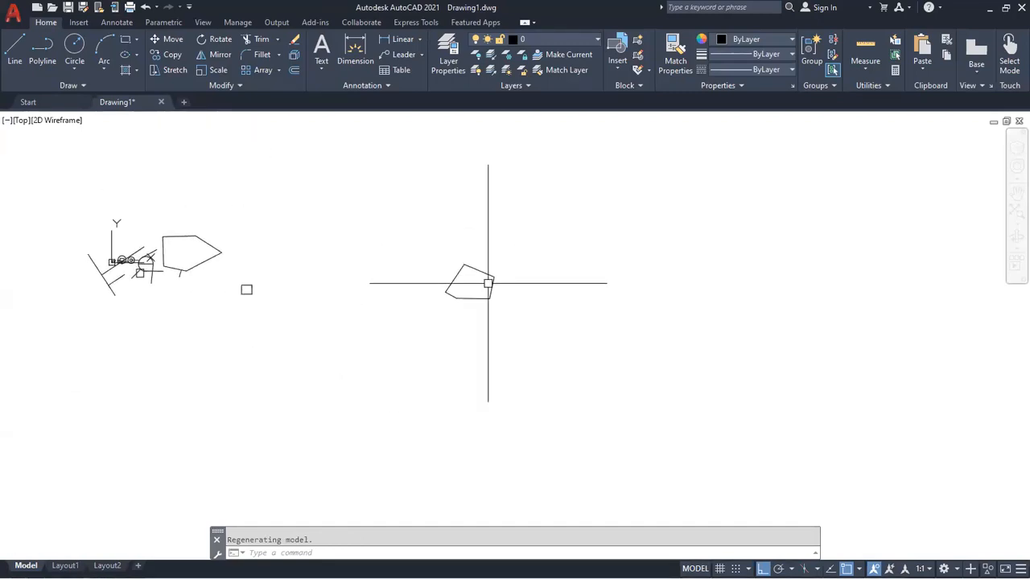
Check the length type, precision and insertion scale in the Drawing Units settings, and close them without changes.
type("UNit")
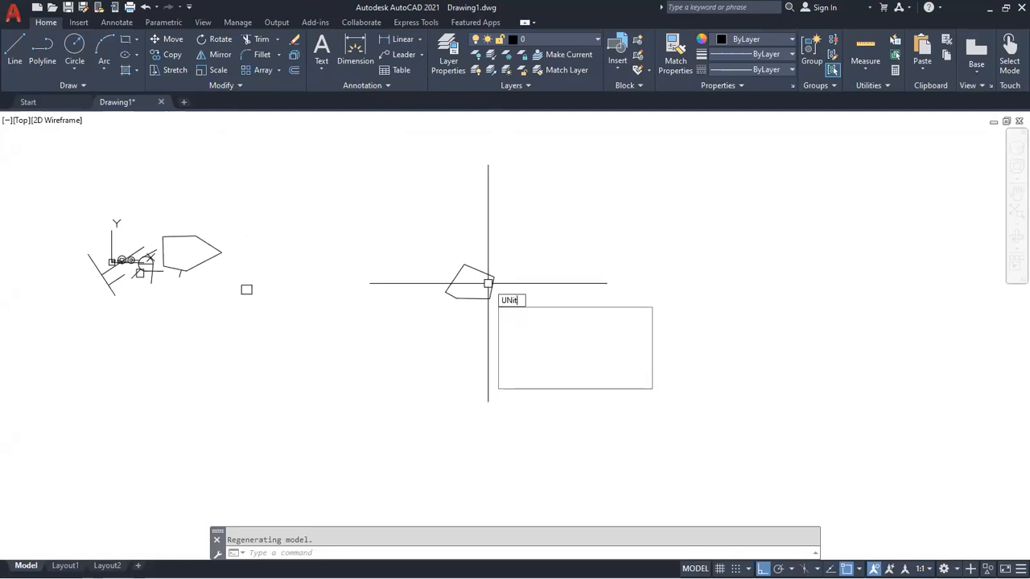
key("Return")
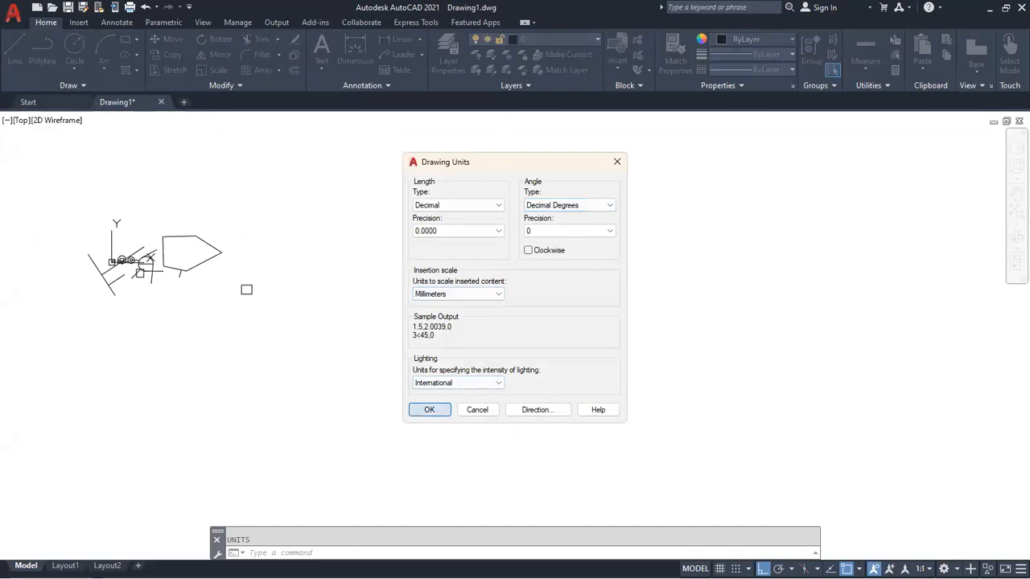
key("Escape")
scroll(495, 402, "up", 10)
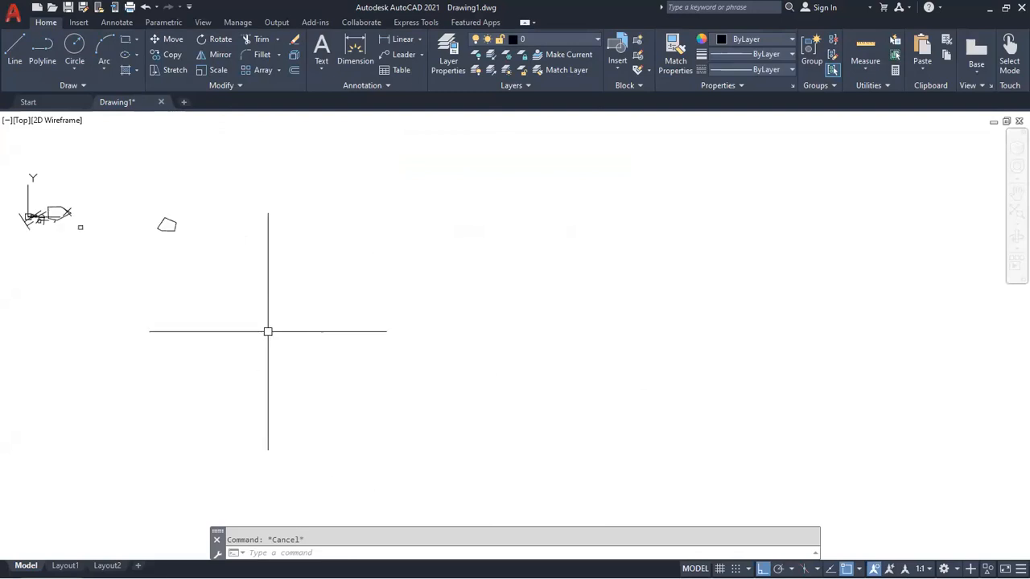
Move the separate polygon beyond the small square another 100 units horizontally to the right.
middle_click_drag(67, 211, 267, 261)
scroll(301, 250, "up", 4)
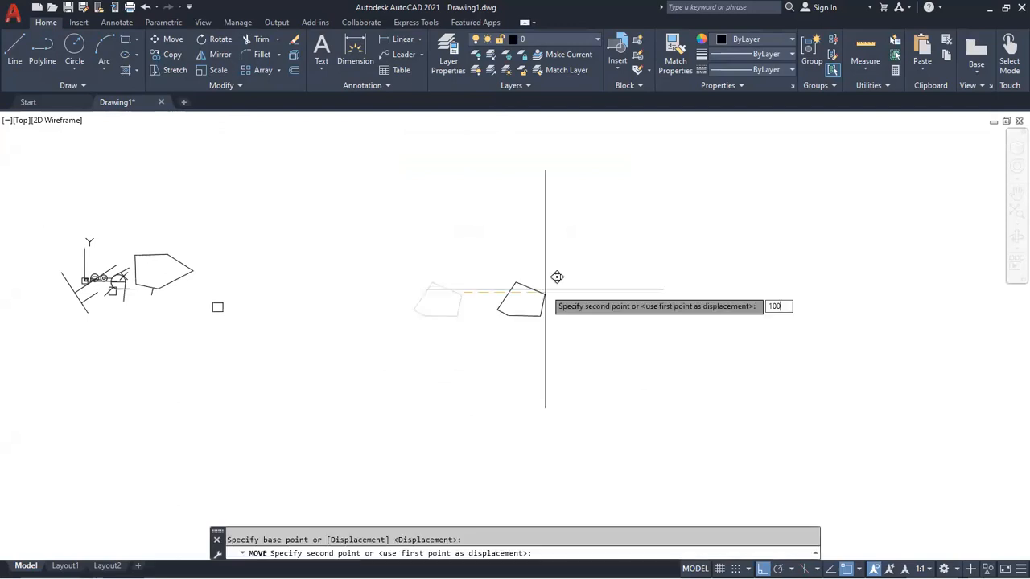
key("Return")
scroll(571, 313, "down", 2)
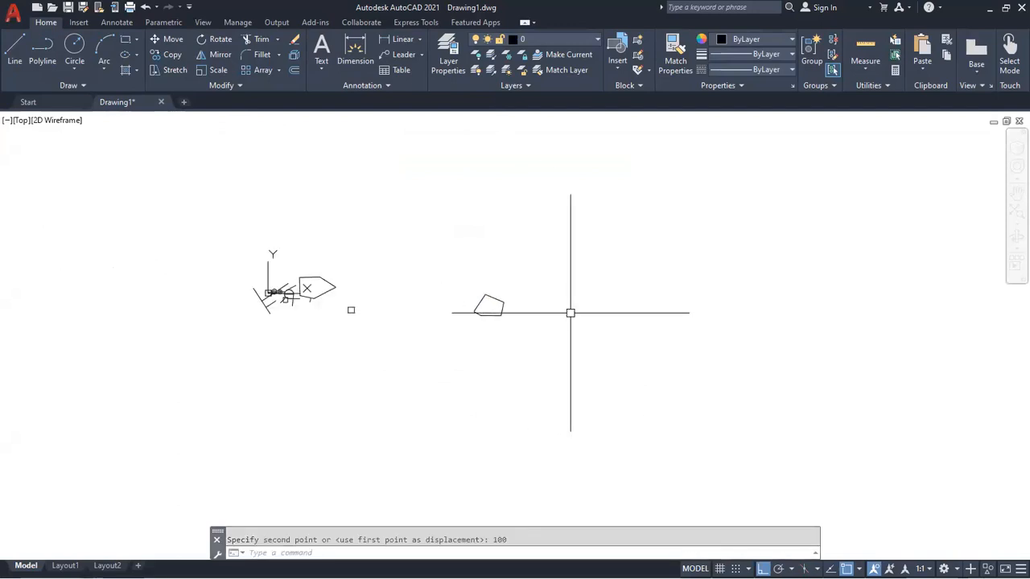
Draw a vertical line 100 units long in the empty area to the right of the shapes.
scroll(571, 323, "down", 6)
middle_click_drag(585, 358, 454, 359)
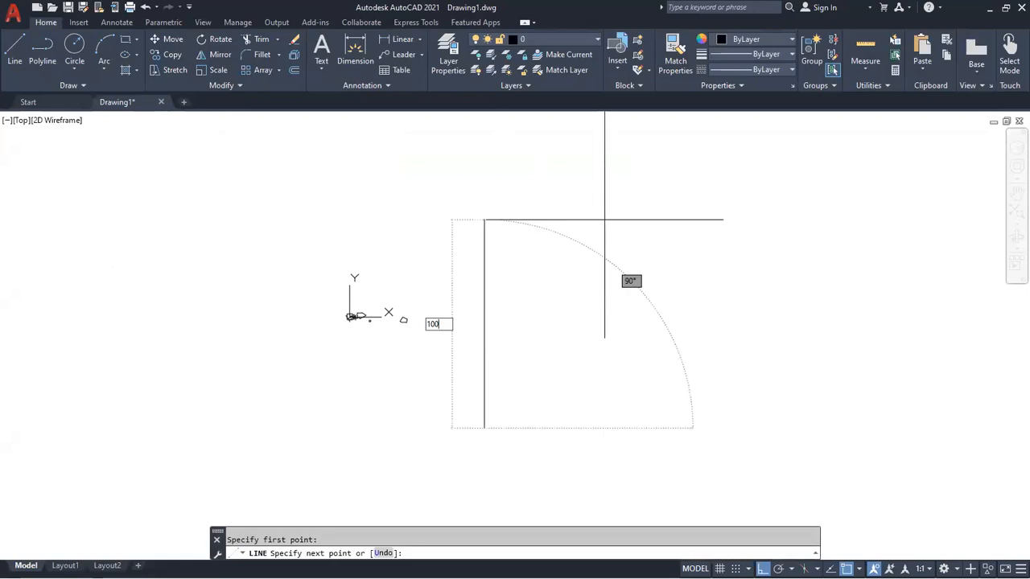
key("Return")
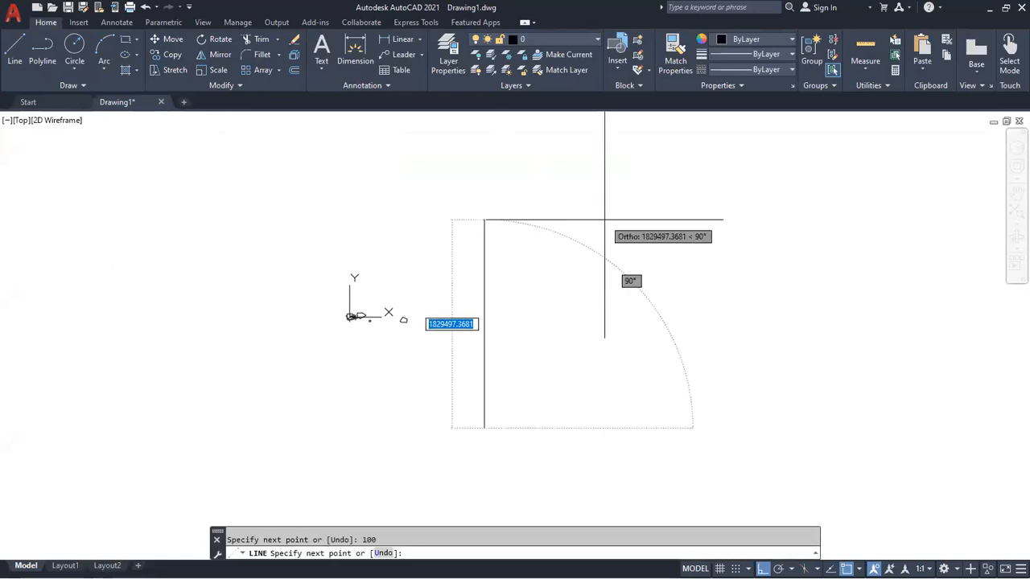
key("Escape")
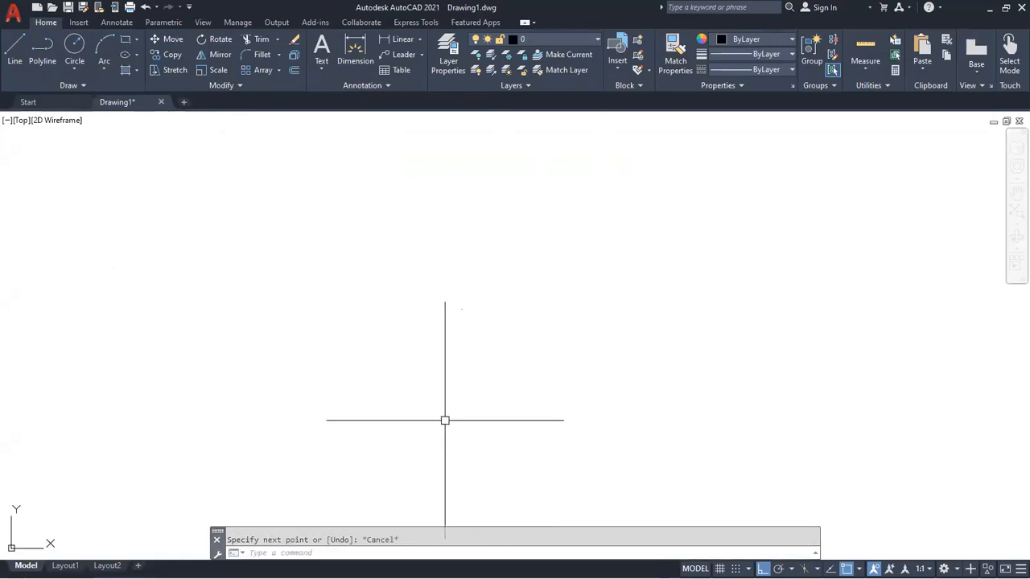
Fit the whole drawing in view and examine the area around the shapes and the new line.
middle_click(445, 400)
middle_click(445, 400)
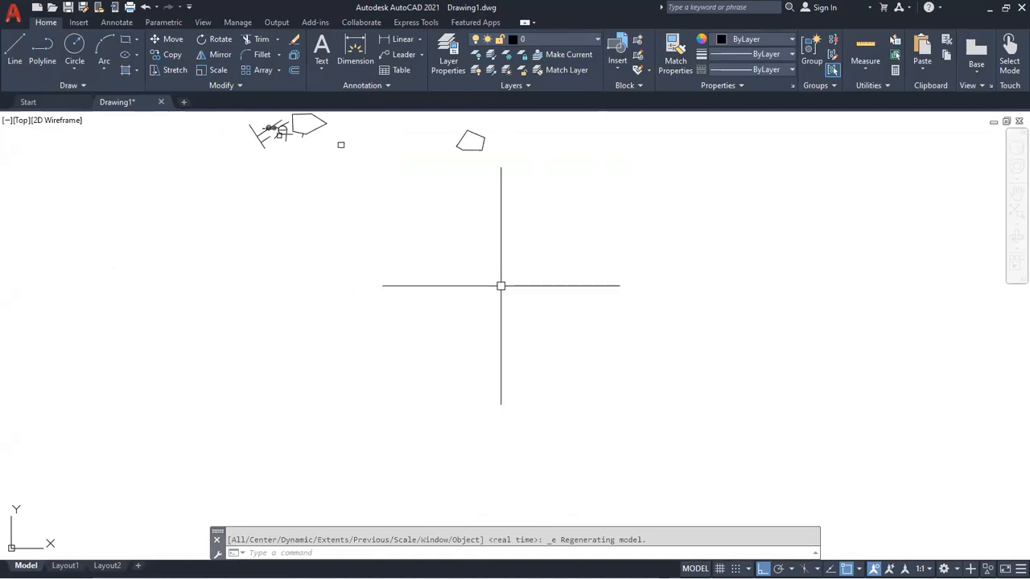
scroll(479, 376, "up", 3)
middle_click_drag(504, 375, 490, 383)
scroll(501, 363, "down", 3)
middle_click_drag(534, 353, 455, 393)
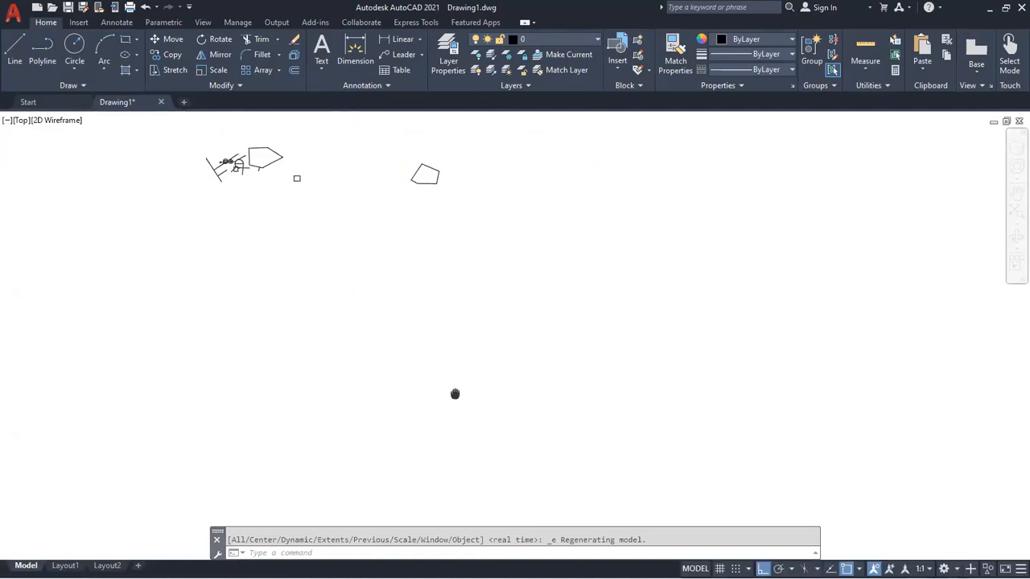
scroll(477, 394, "down", 2)
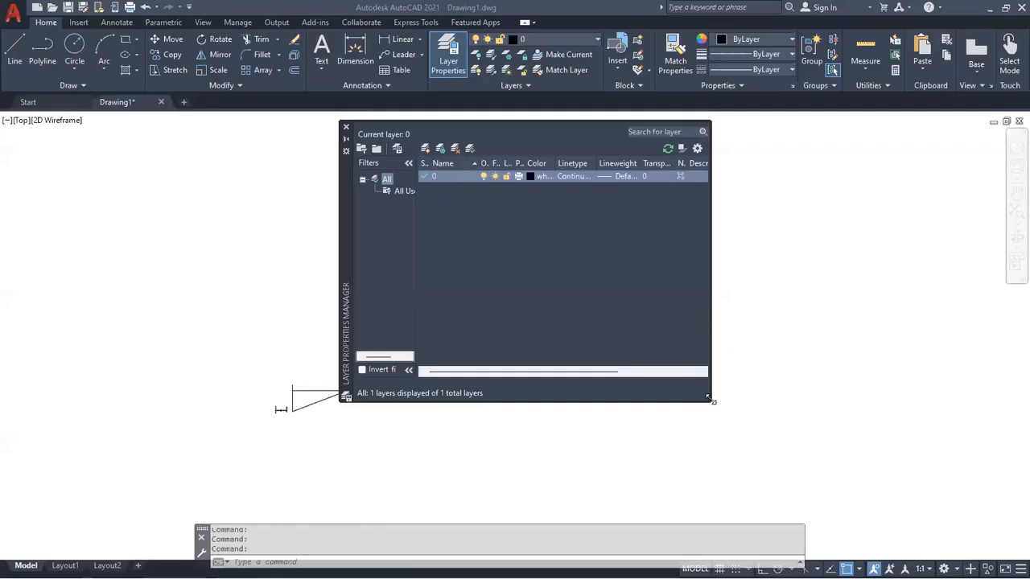
Enlarge the Layer Properties Manager and create a new layer named "thik line".
left_click_drag(709, 398, 824, 472)
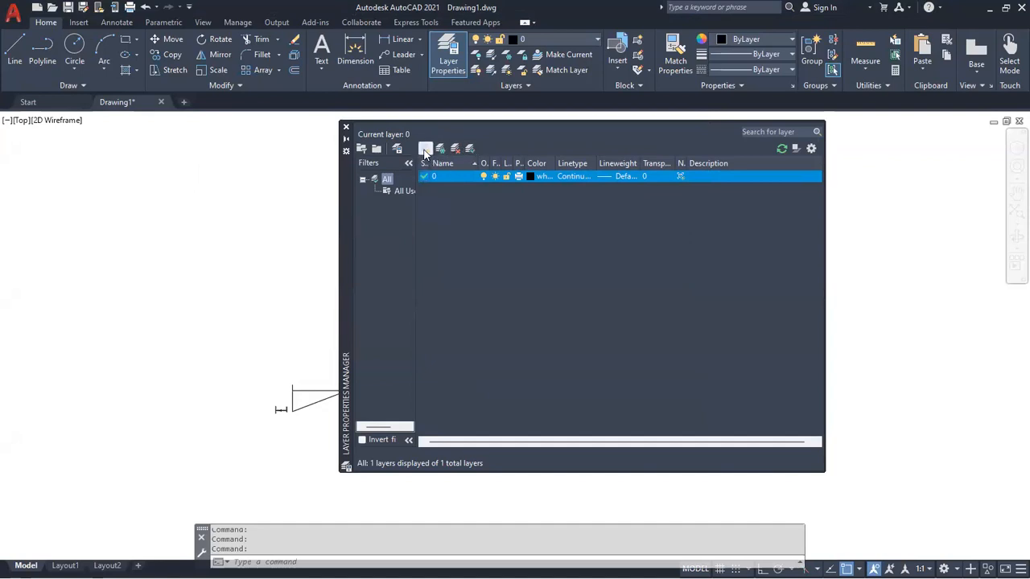
left_click(424, 151)
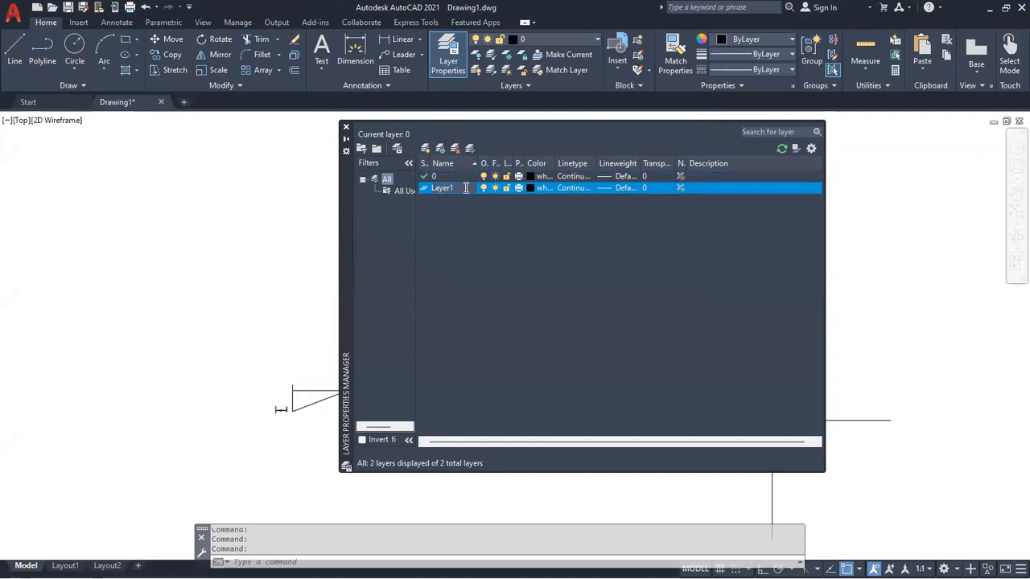
key("BackSpace")
type("thik line")
key("Return")
Create the layers "medium line" and "thin line", and widen the On, Freeze, Lock and Plot columns.
left_click(425, 150)
type("med")
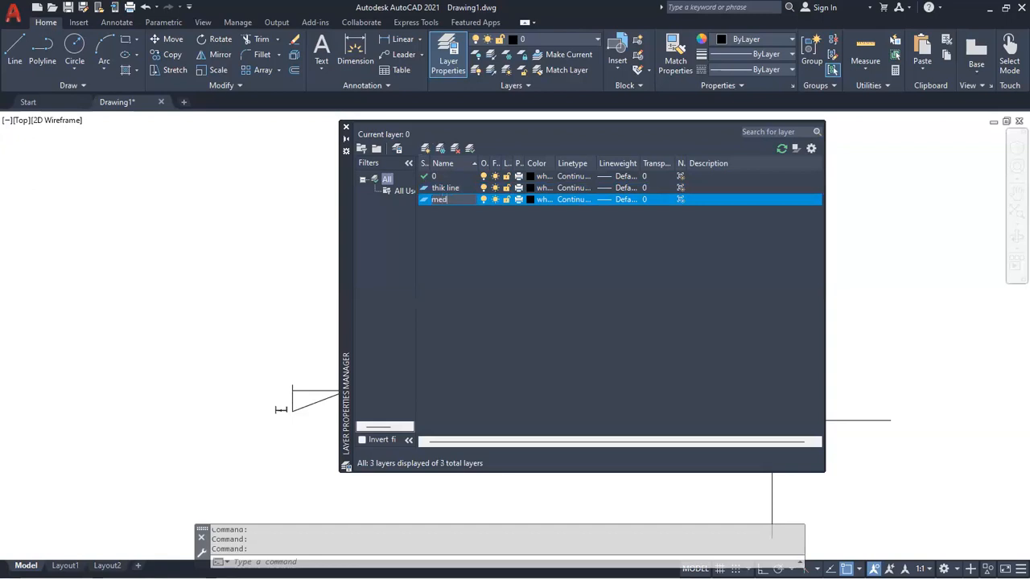
type("ium line")
key("Return")
left_click(424, 148)
type("thin")
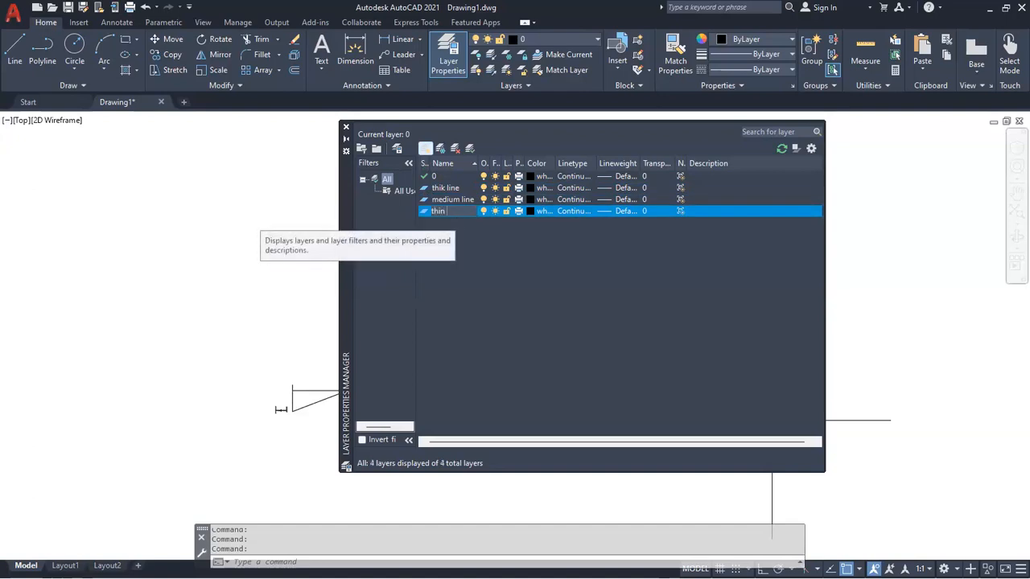
key("Return")
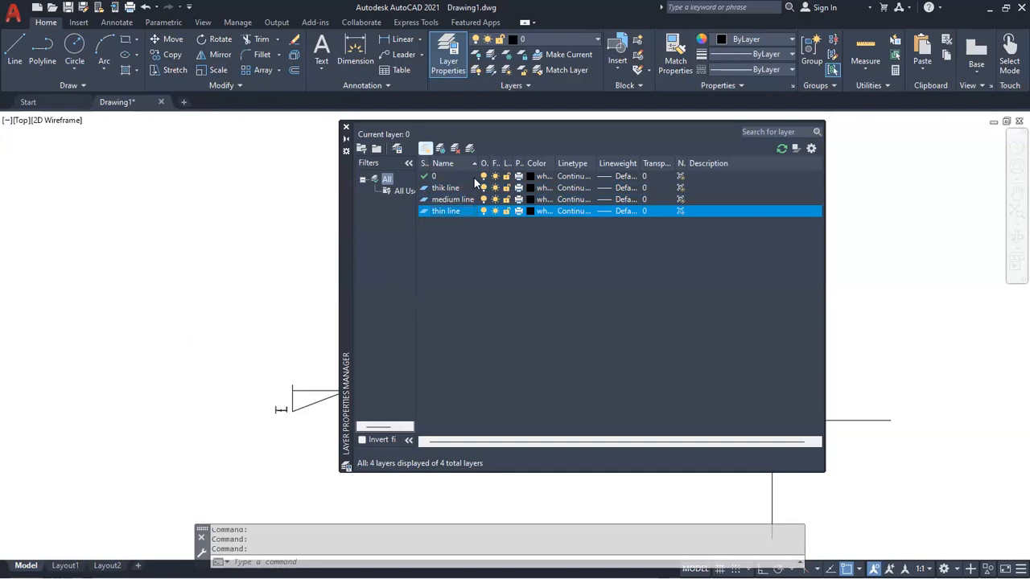
left_click_drag(488, 164, 609, 164)
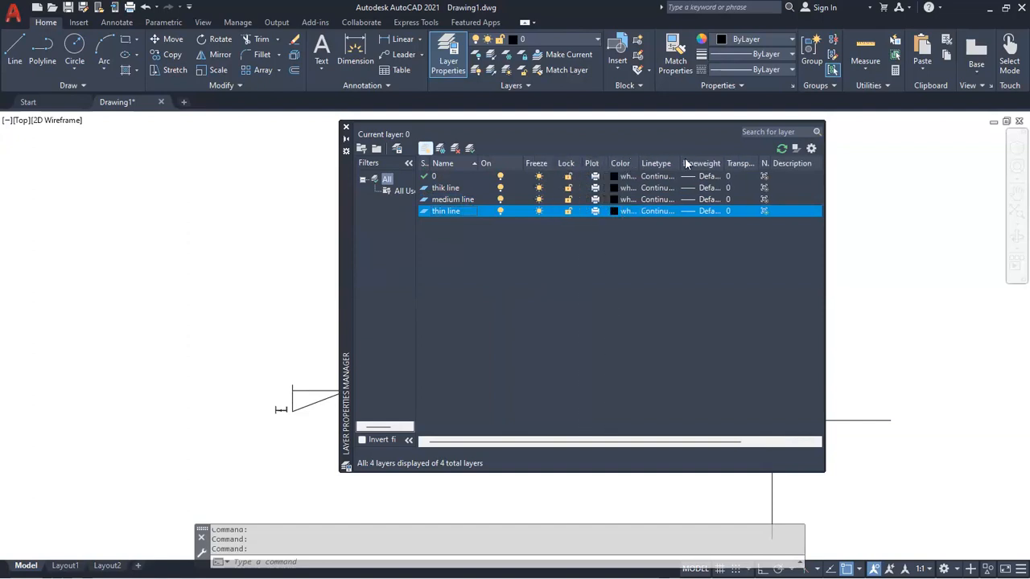
Turn the current layer 0 off and back on, leaving the "thik line" layer selected.
left_click(500, 176)
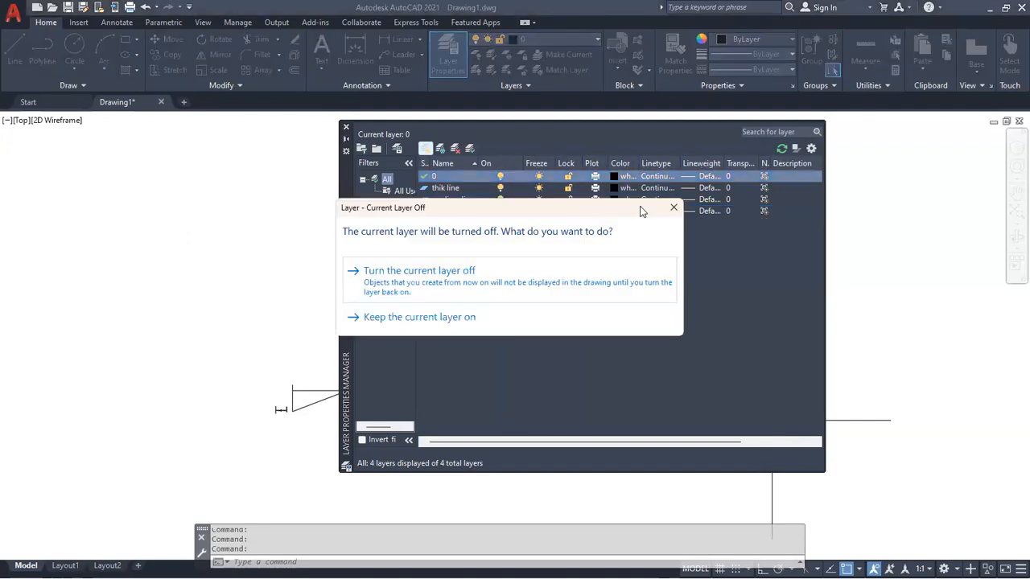
left_click(674, 209)
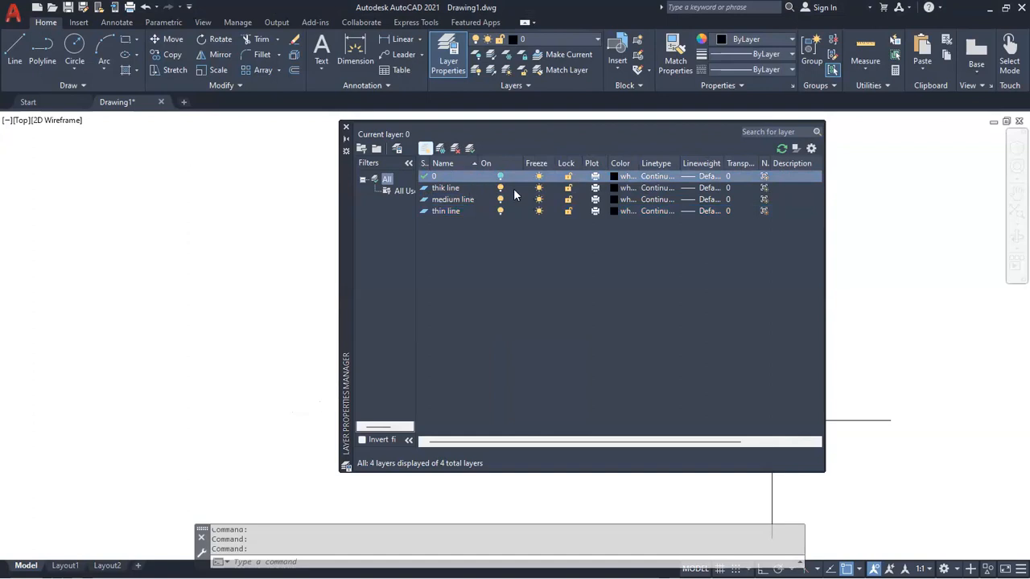
left_click(500, 176)
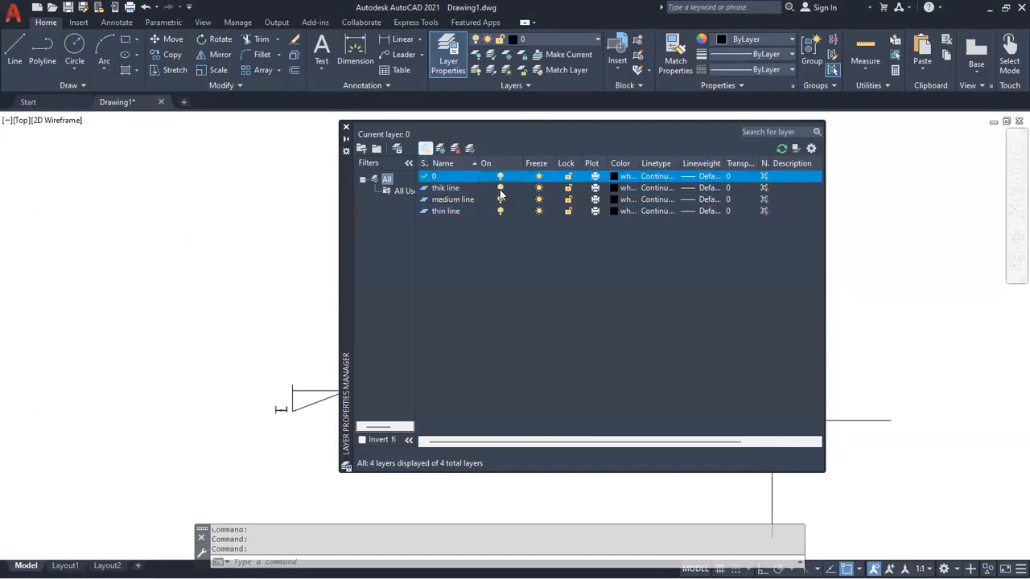
left_click(501, 190)
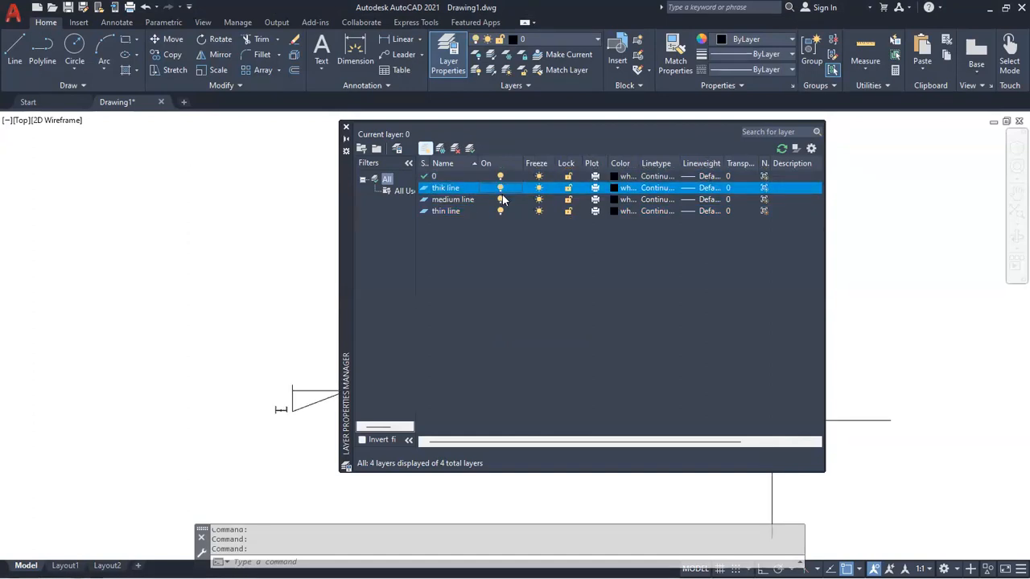
Lock layer 0 and the "thik line" layer, and unlock both again.
left_click(567, 177)
left_click(568, 189)
left_click(568, 177)
left_click(568, 189)
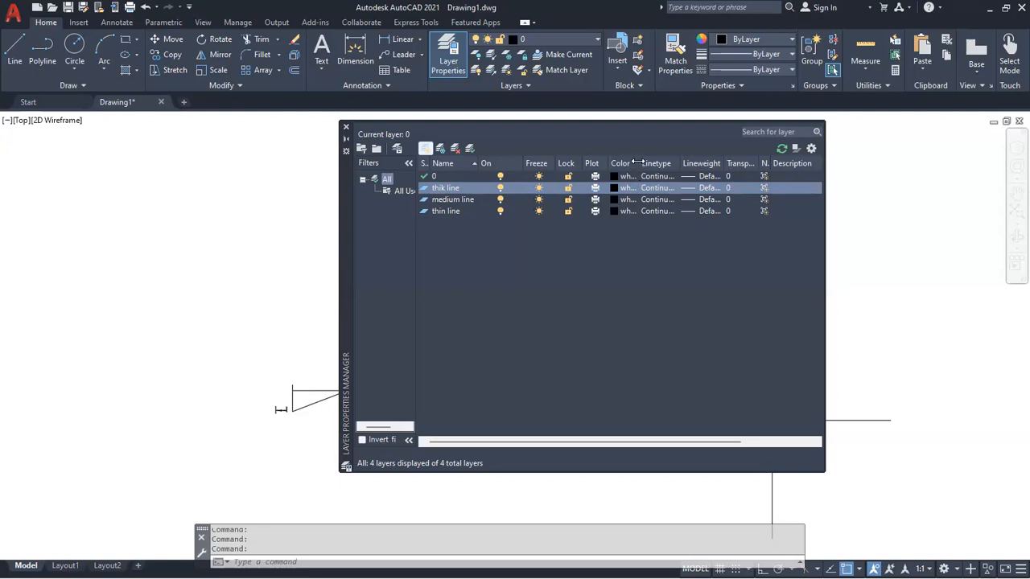
Widen the Color column and set the "thik line" layer's color to red, index 10.
left_click_drag(636, 162, 657, 162)
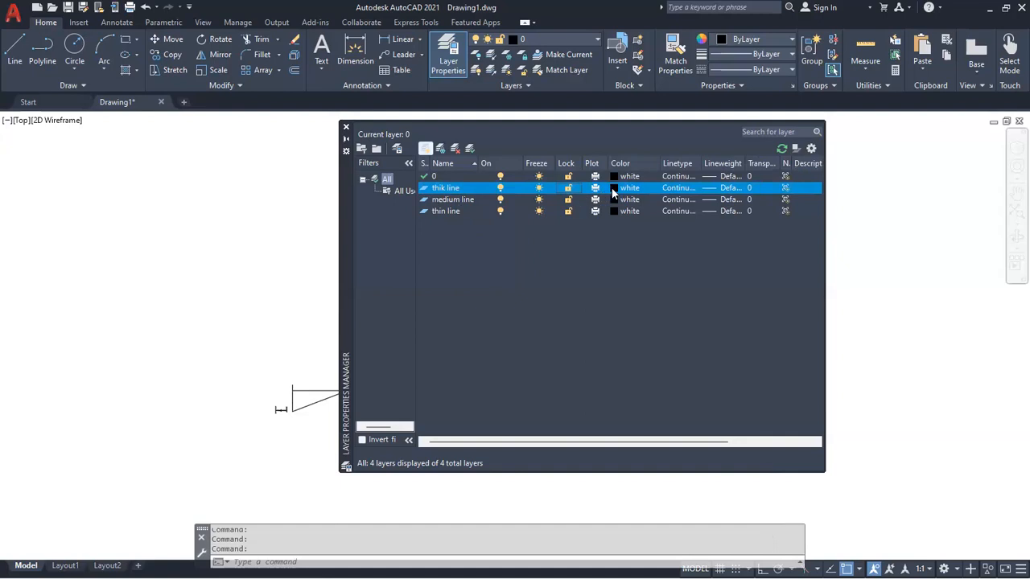
left_click(611, 187)
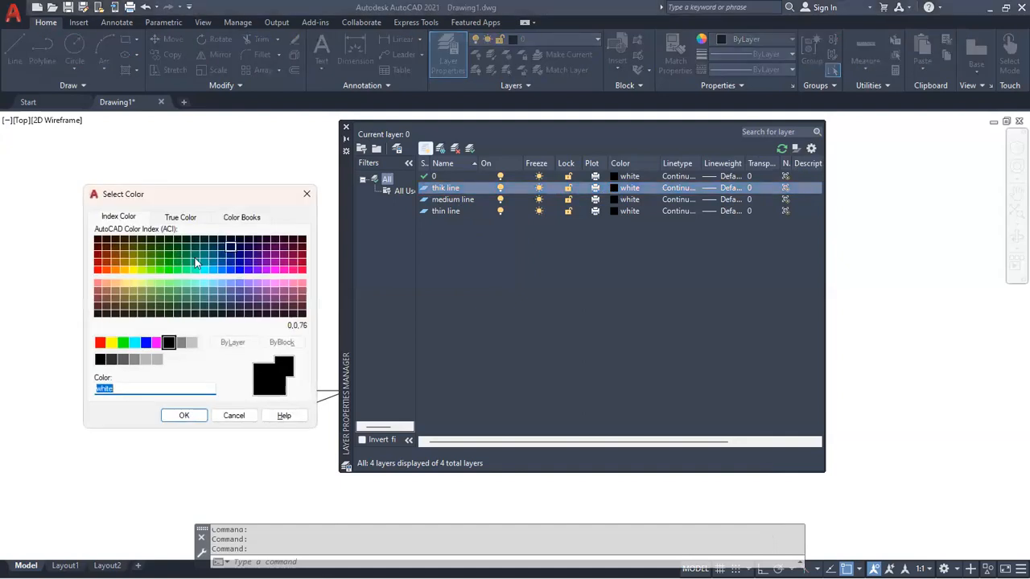
left_click(98, 269)
left_click(175, 415)
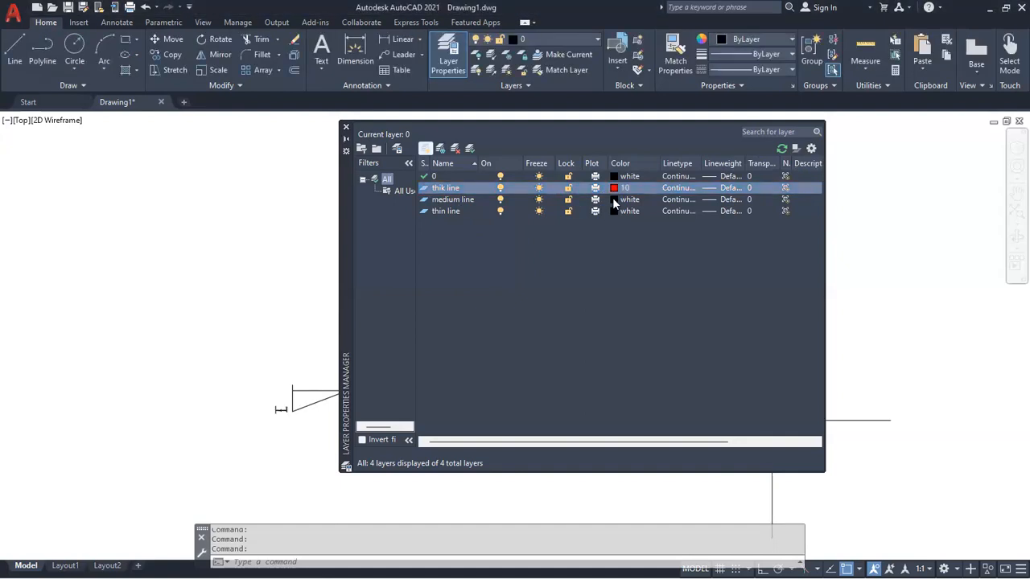
Set the "medium line" layer's color to cyan index 130 and the "thin line" layer's to grey index 254.
left_click(612, 198)
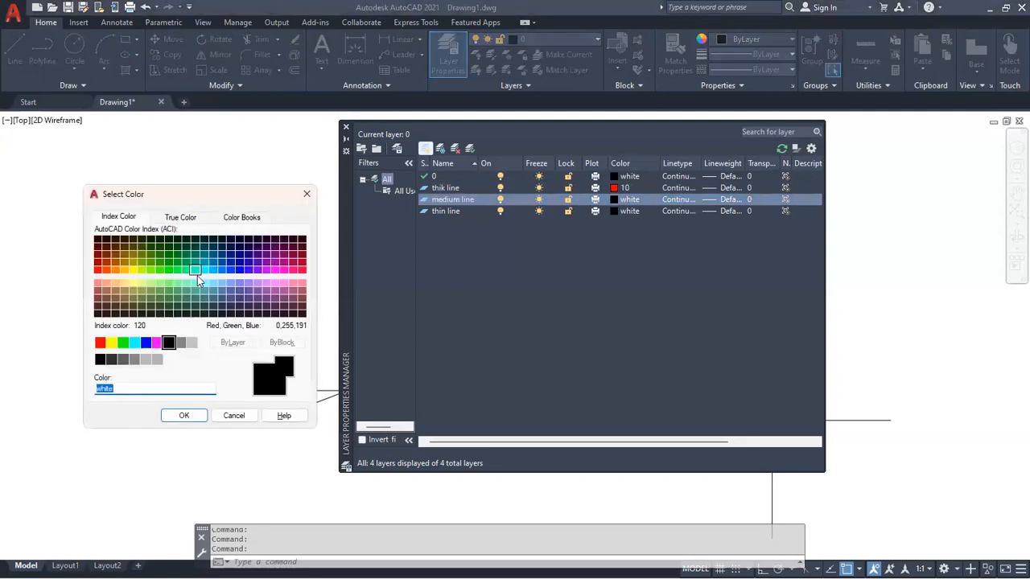
left_click(203, 276)
left_click(183, 415)
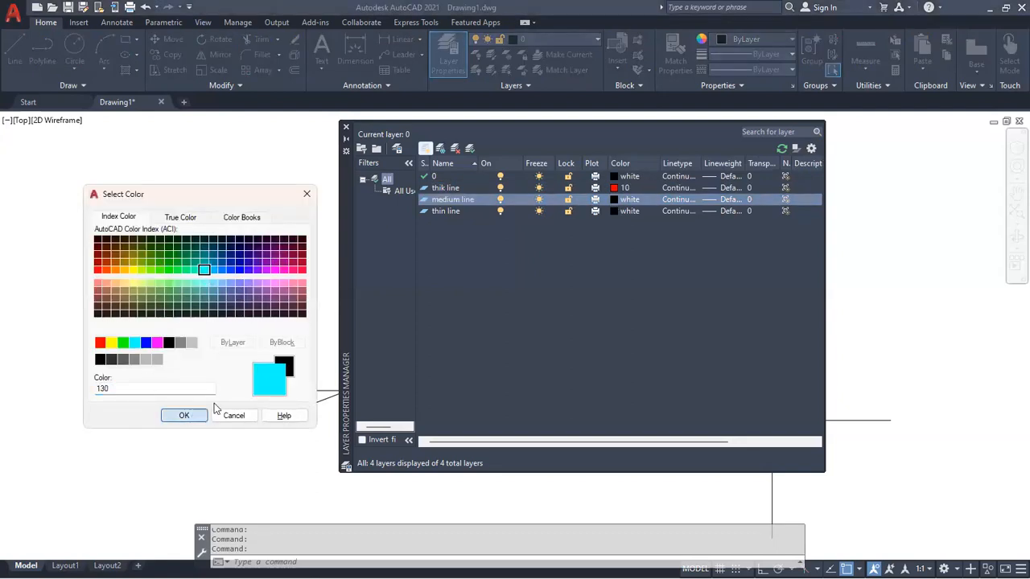
left_click(613, 211)
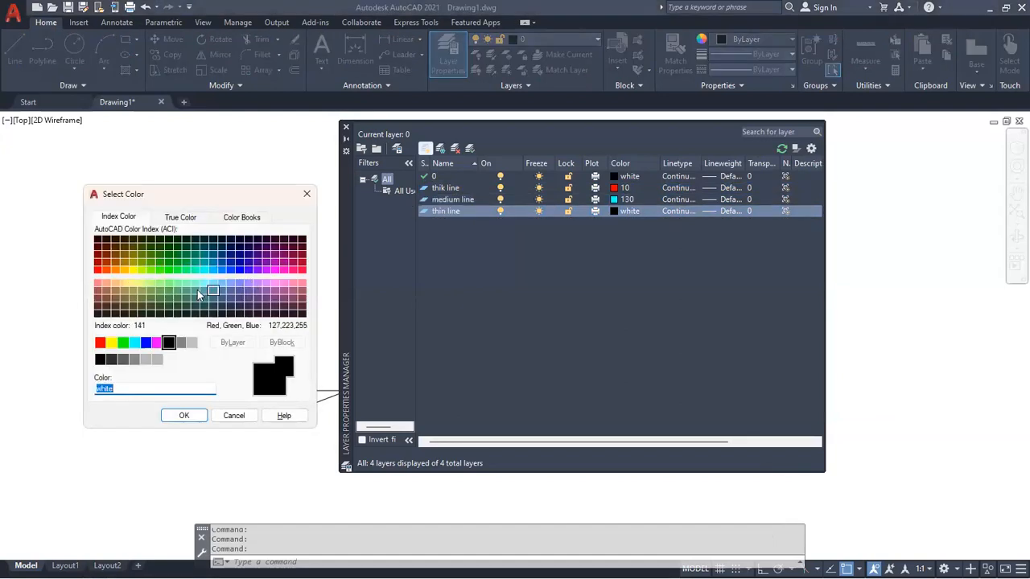
left_click(145, 359)
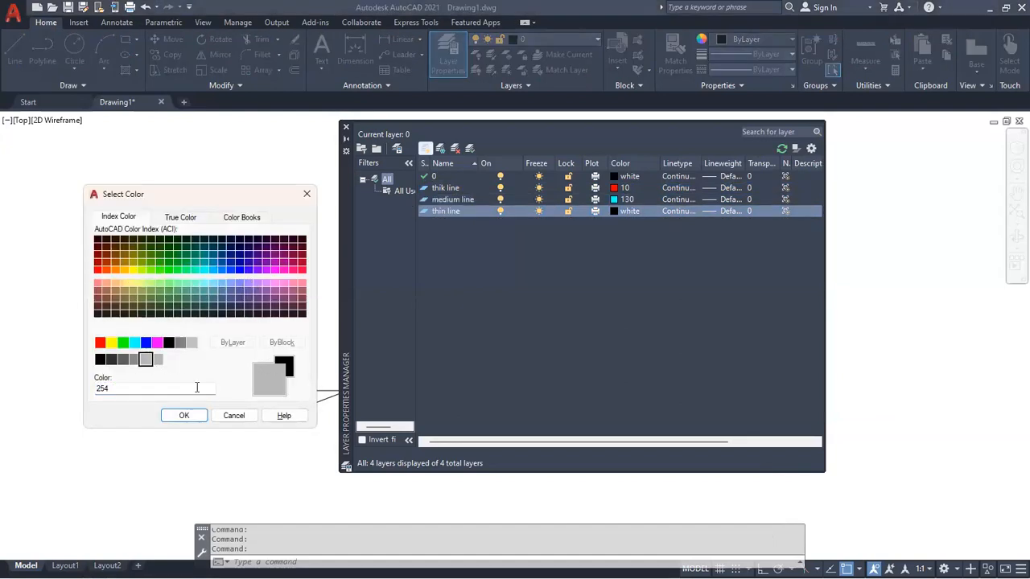
left_click(183, 415)
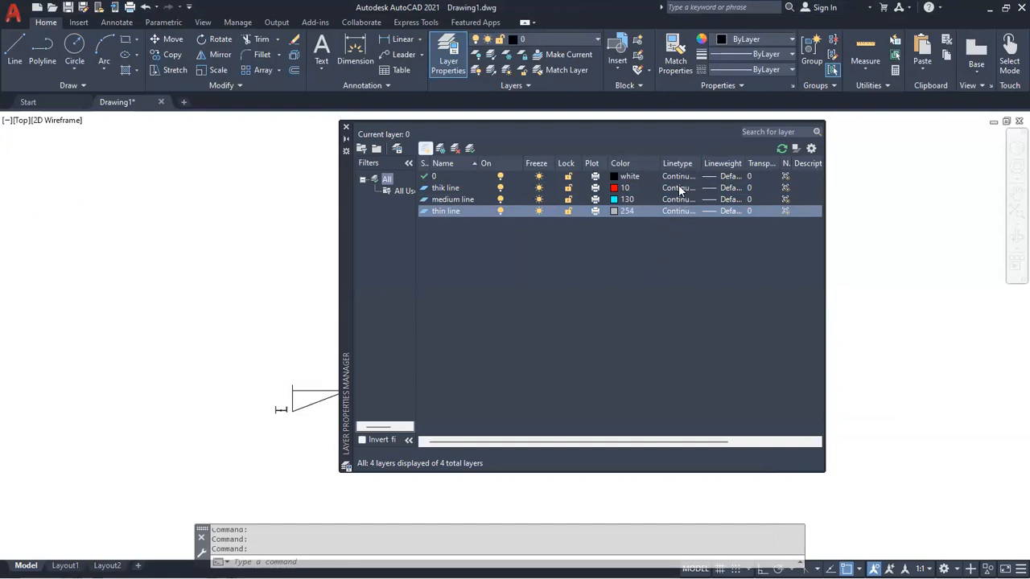
Browse the loadable linetypes in acadiso.lin for the "thik line" layer, highlight DASHDOTX2, and close the list without loading any.
left_click(680, 188)
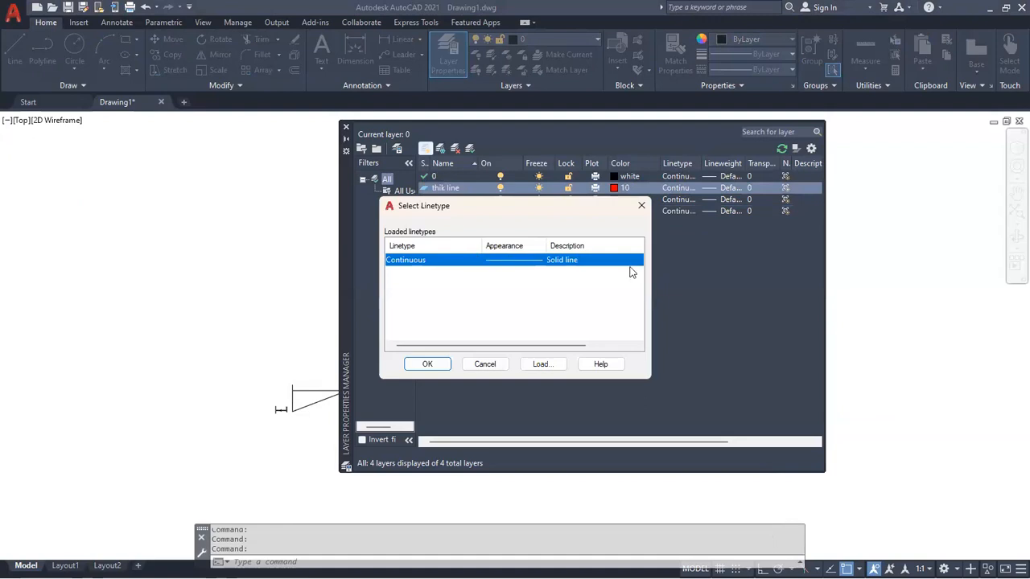
left_click(542, 366)
mouse_move(640, 268)
left_mouse_down()
mouse_move(638, 331)
mouse_move(638, 282)
left_mouse_up()
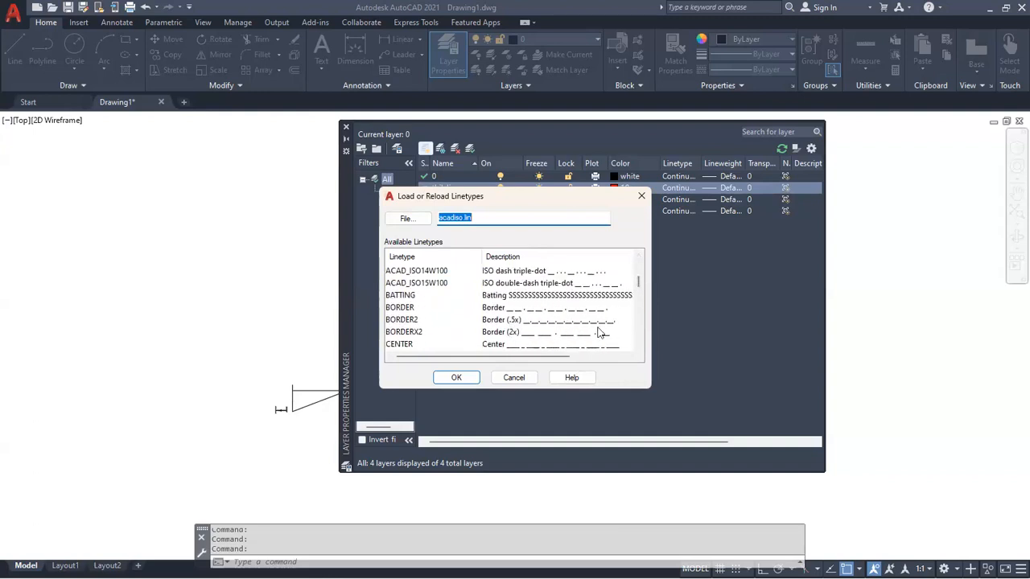
left_click_drag(641, 278, 638, 275)
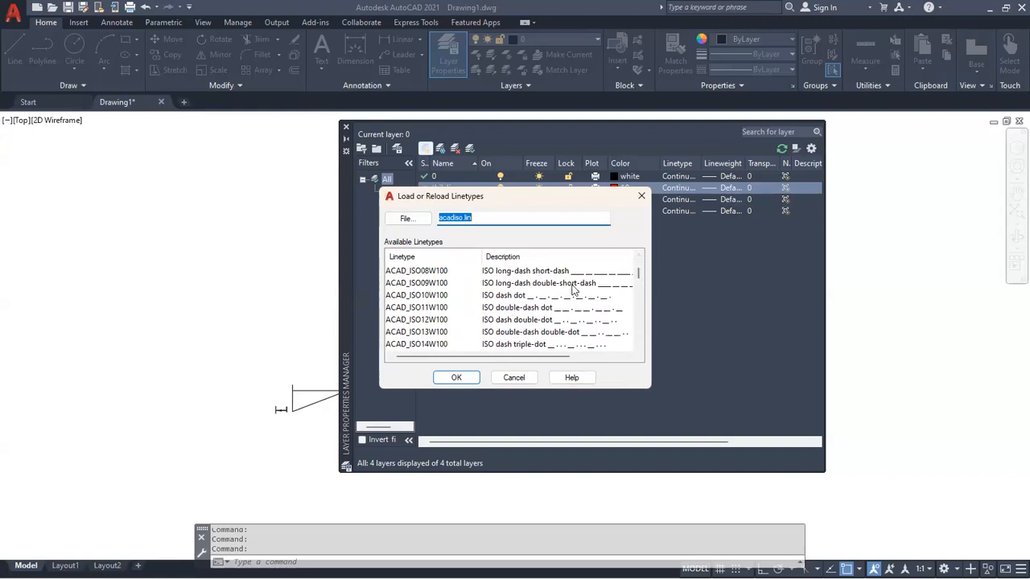
left_click_drag(639, 272, 637, 283)
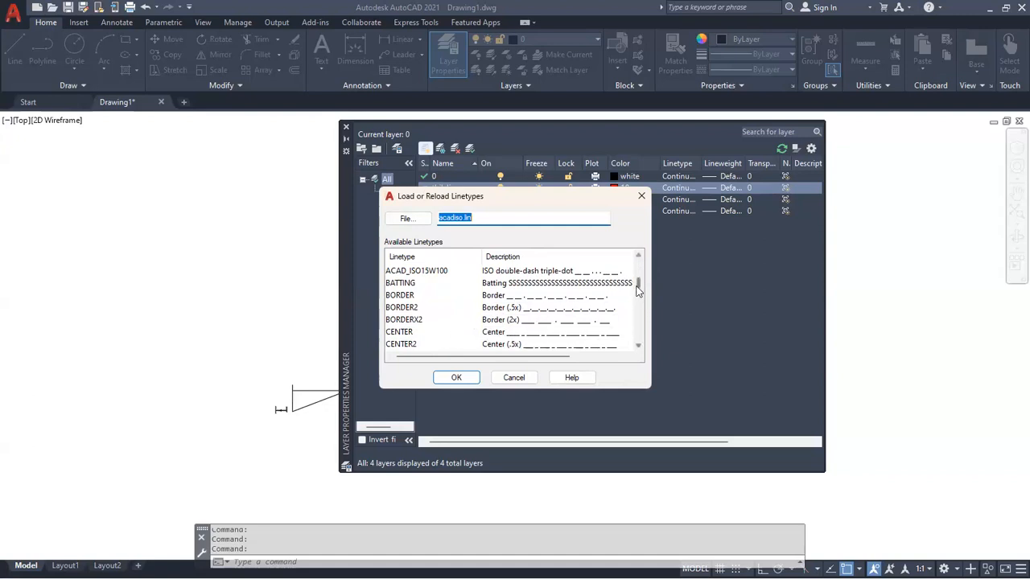
left_click_drag(637, 283, 638, 296)
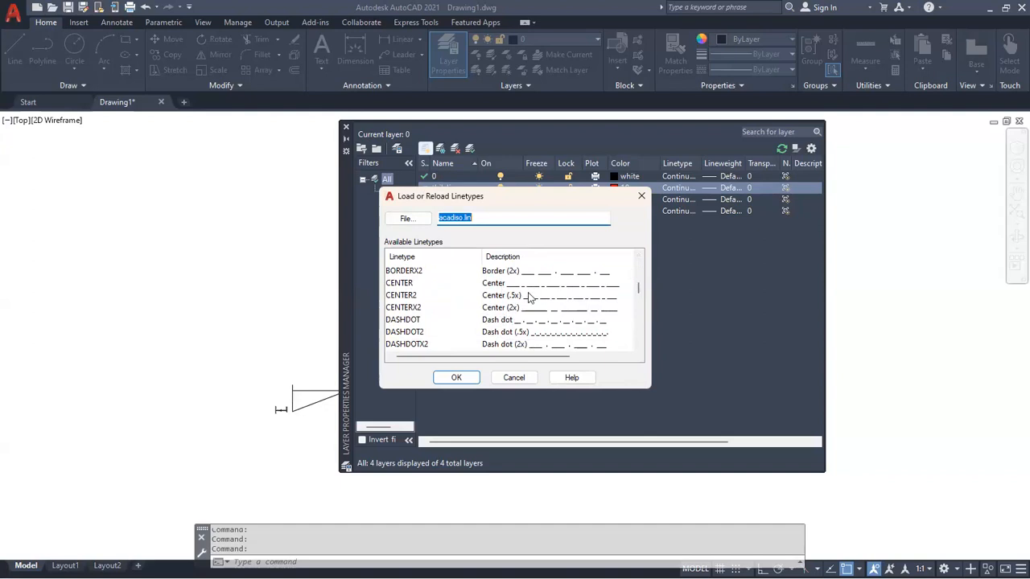
left_click(514, 345)
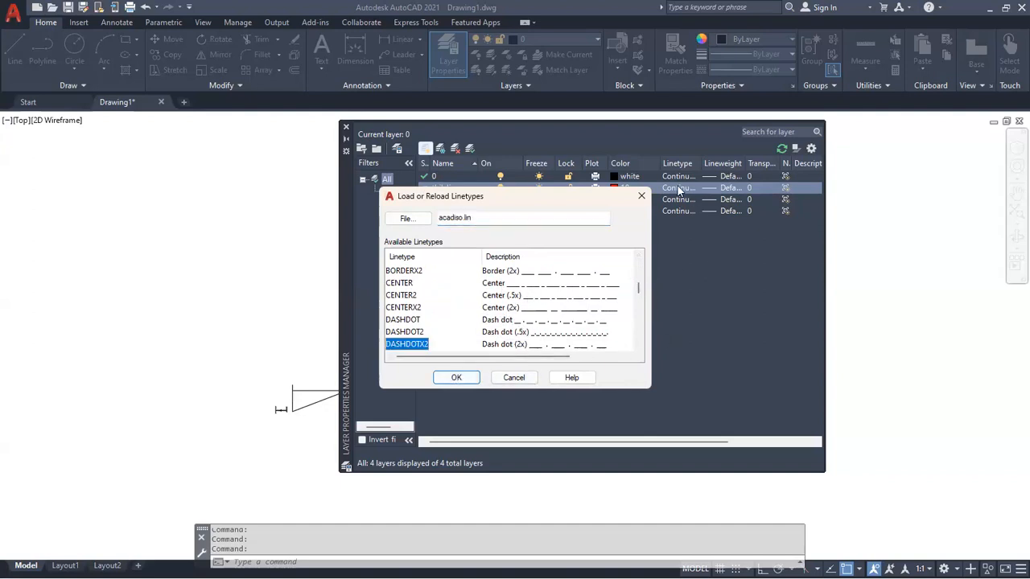
scroll(632, 203, "up", 6)
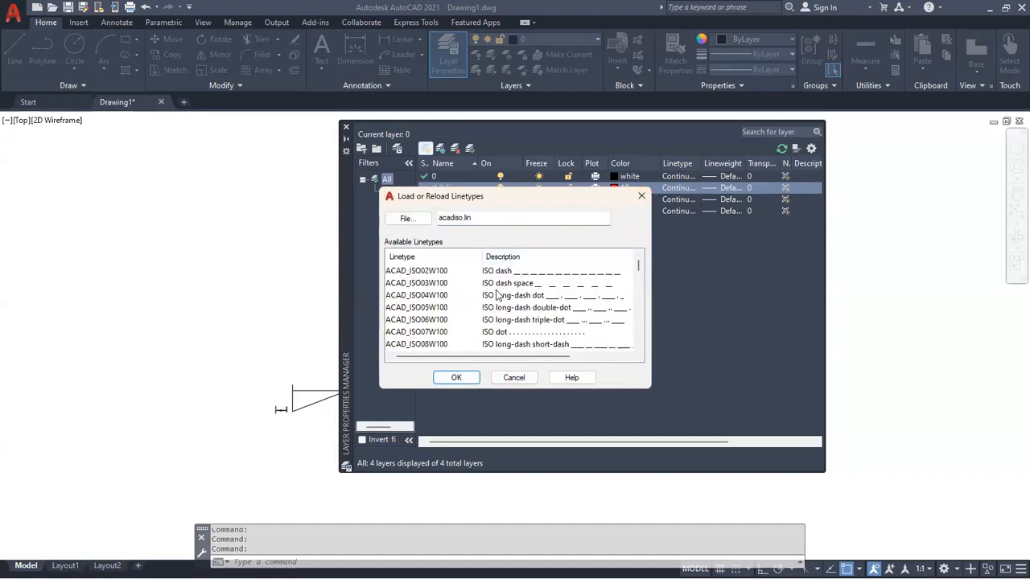
left_click(638, 199)
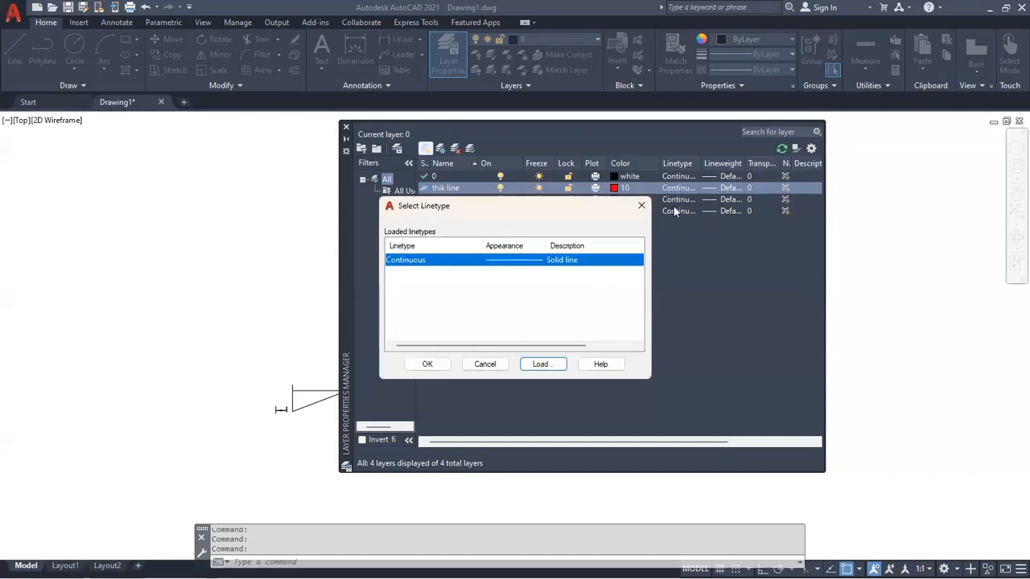
Close the linetype selection and create a new layer named "dotted".
left_click(637, 202)
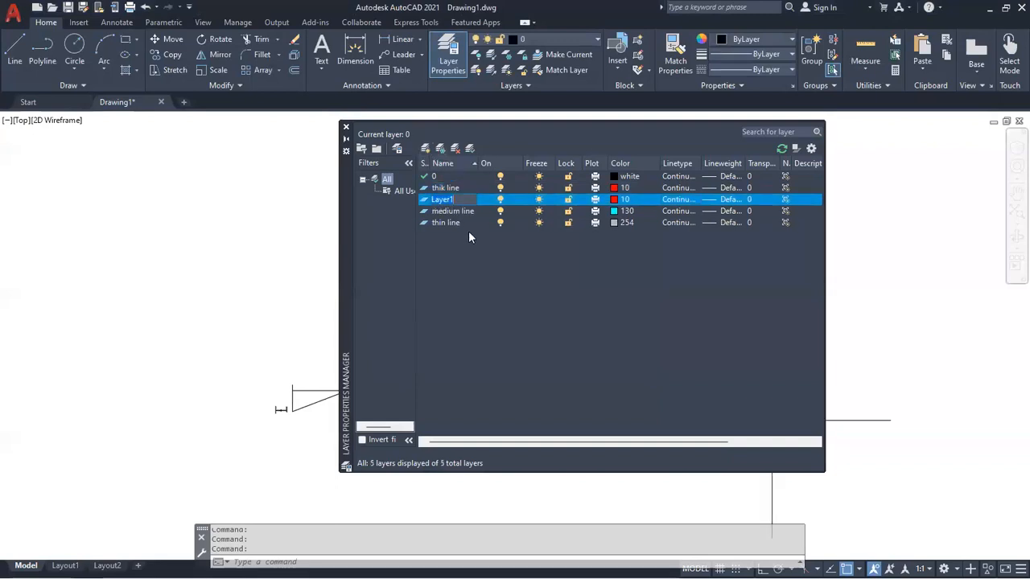
type("dotted")
key("Return")
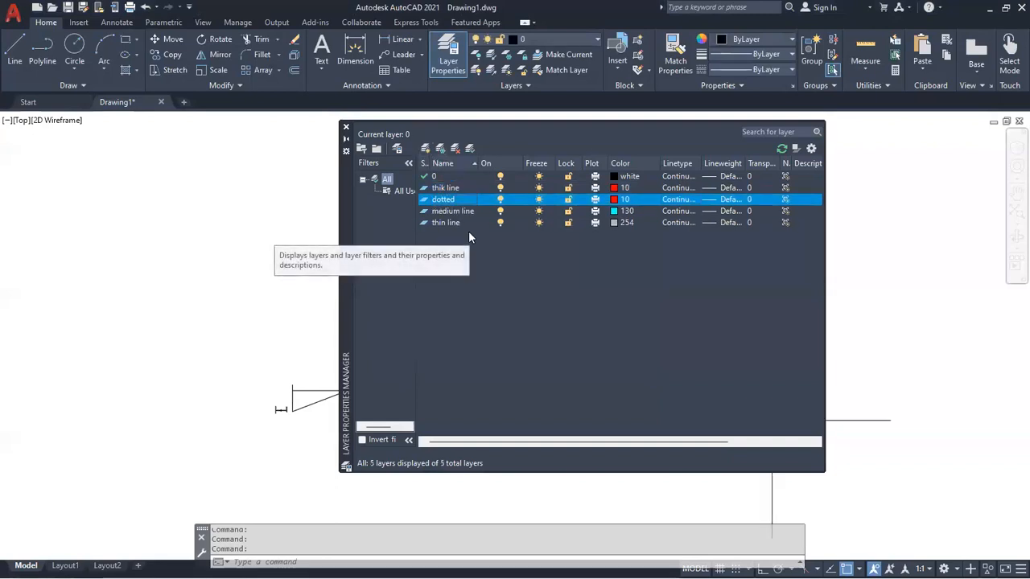
Load the DASHDOT linetype from acadiso.lin while choosing a linetype for the "dotted" layer.
left_click(680, 200)
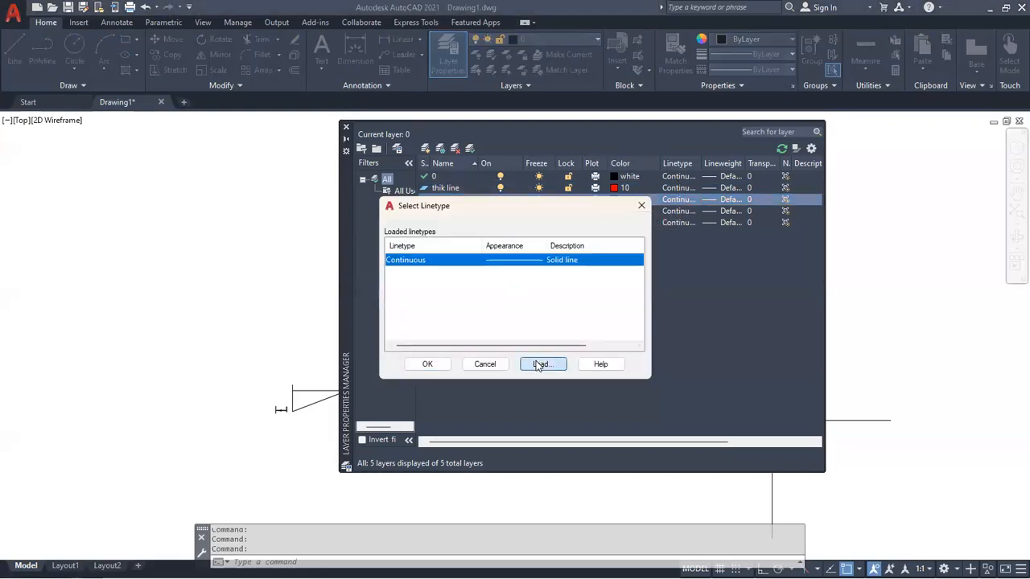
left_click(540, 364)
scroll(510, 314, "down", 3)
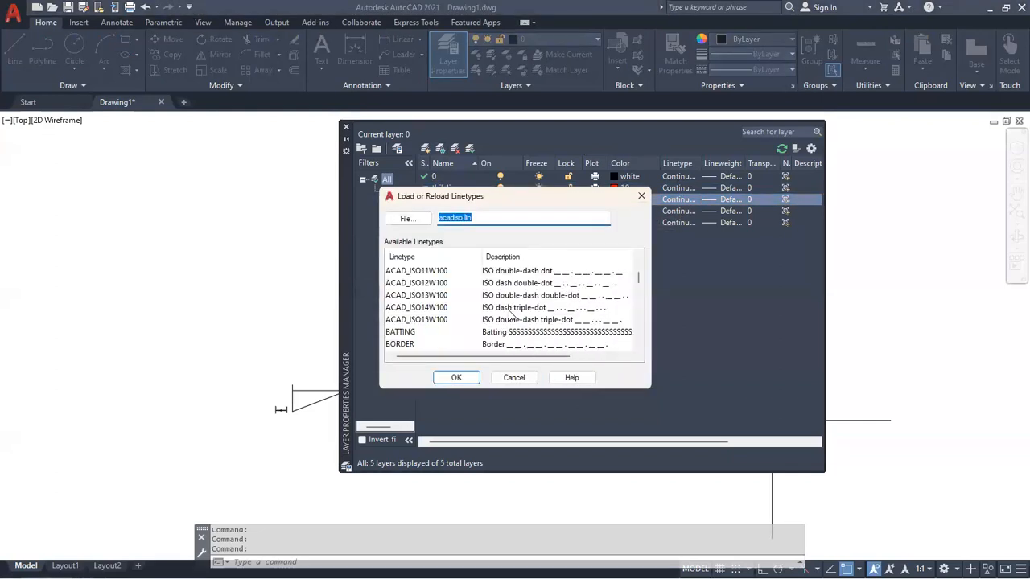
scroll(493, 342, "down", 2)
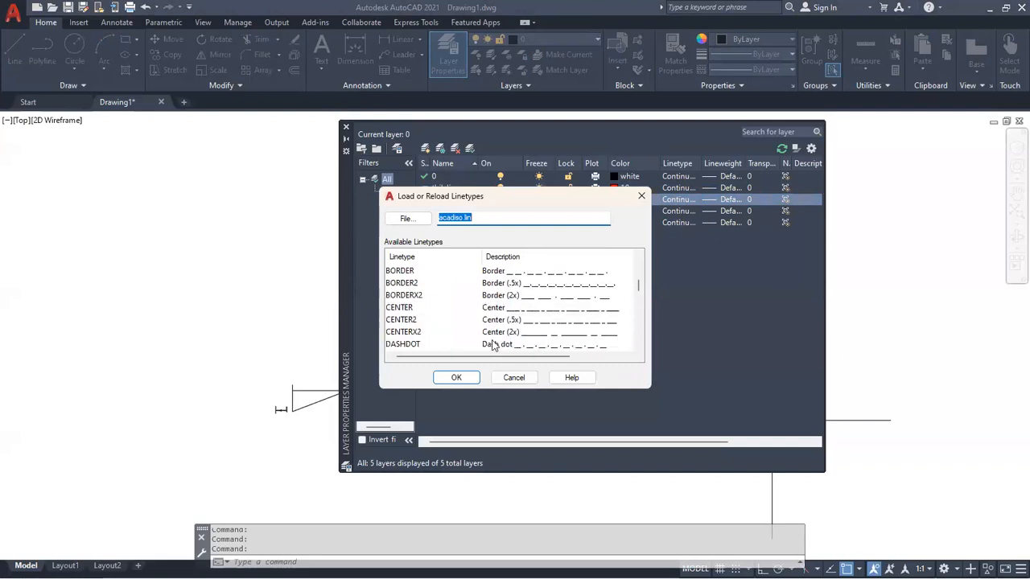
left_click(413, 346)
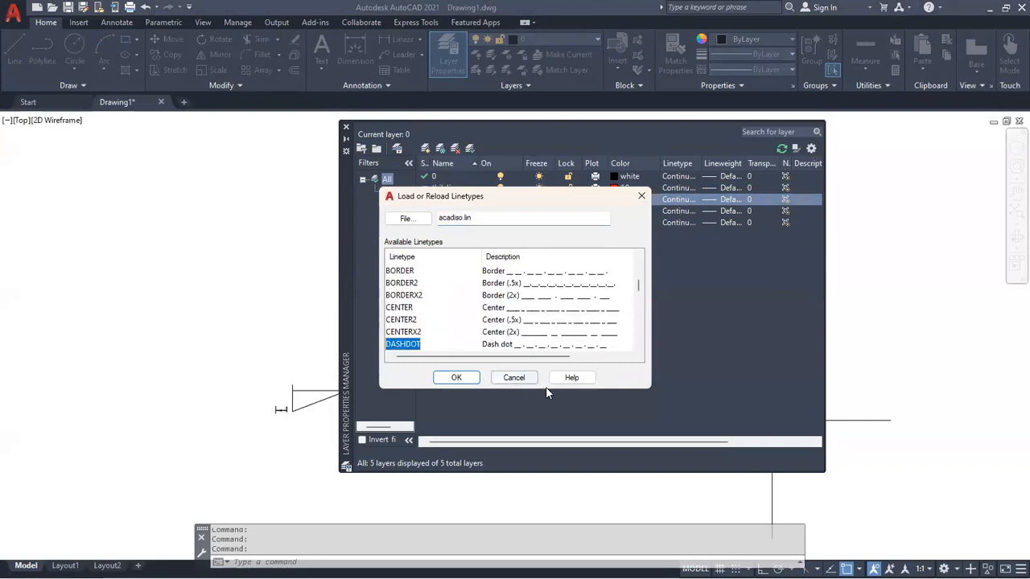
left_click(456, 378)
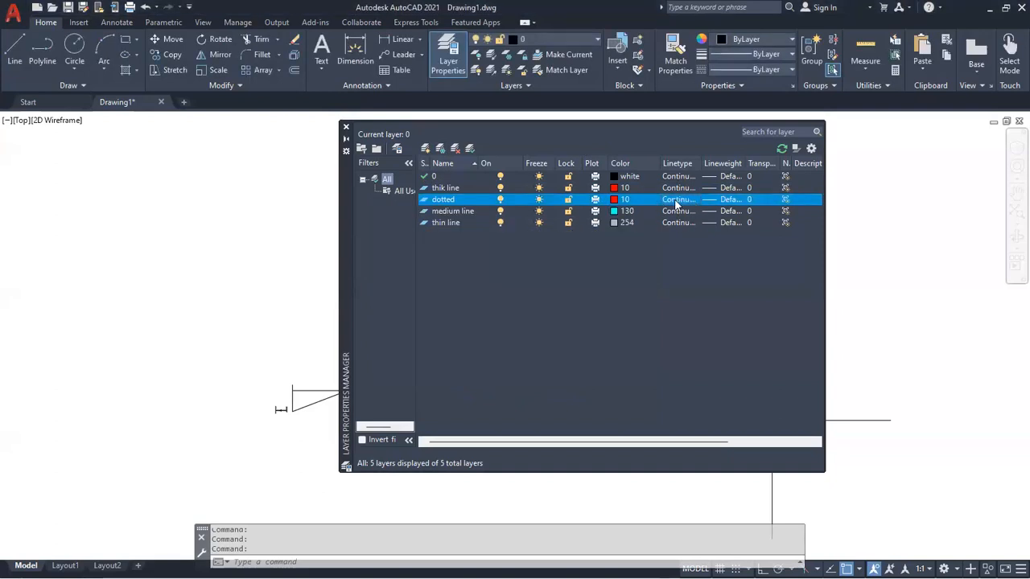
left_click(714, 178)
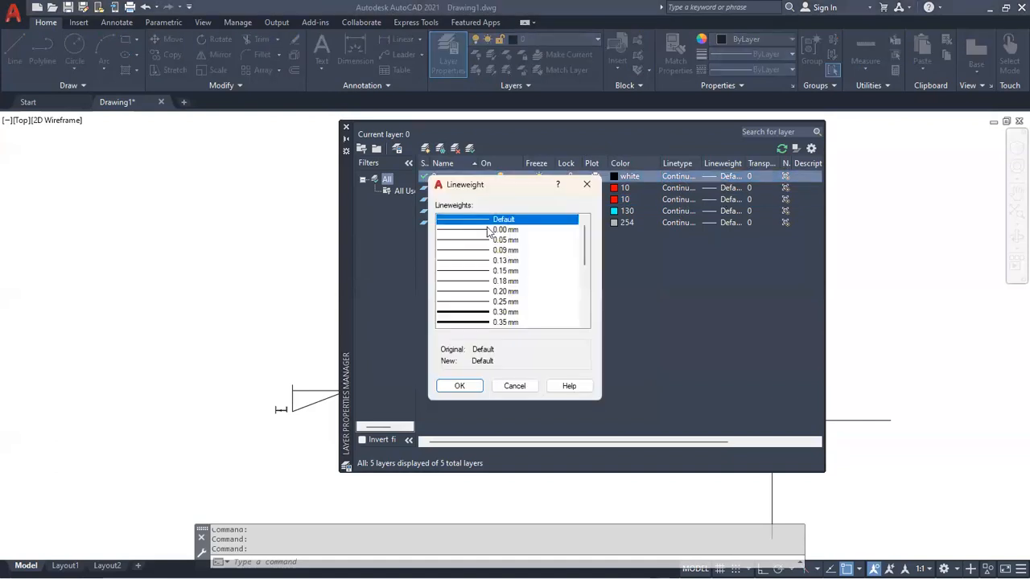
left_click_drag(584, 236, 587, 259)
left_click(577, 273)
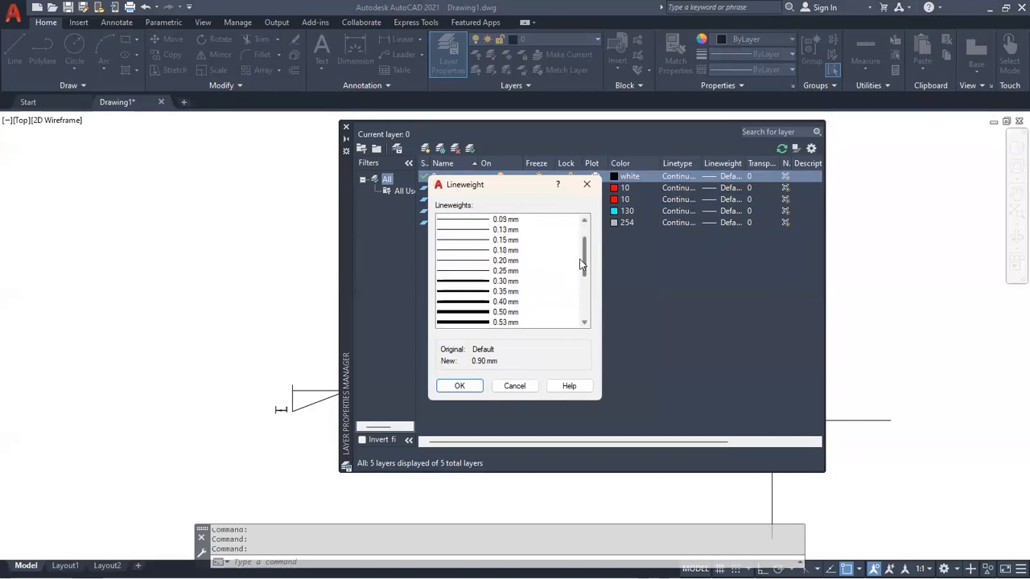
left_click(586, 185)
Set the "thik line" layer's lineweight to 0.40 mm and close the layer manager.
left_click(720, 188)
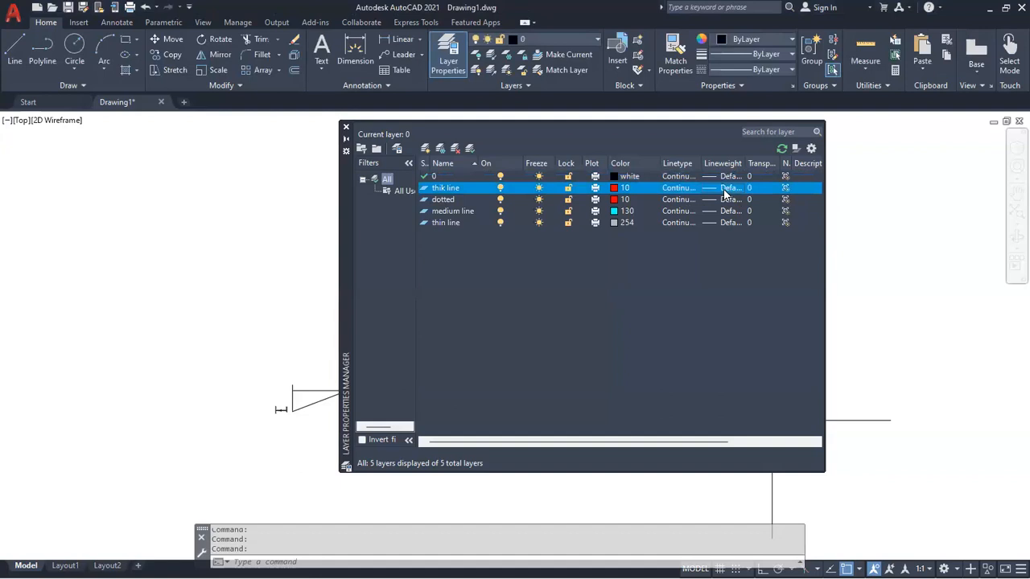
left_click(724, 189)
left_click_drag(585, 255, 585, 269)
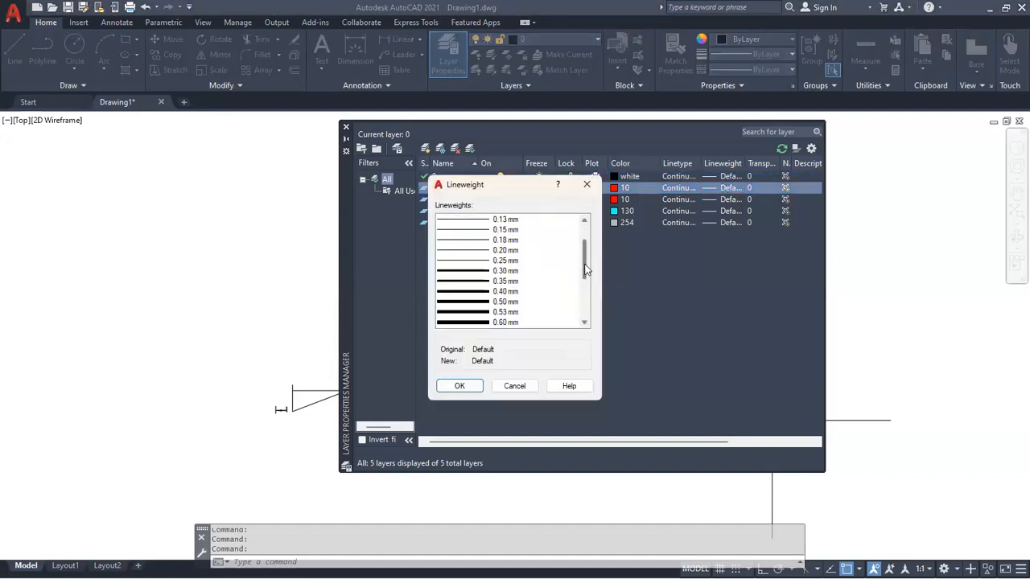
left_click(471, 294)
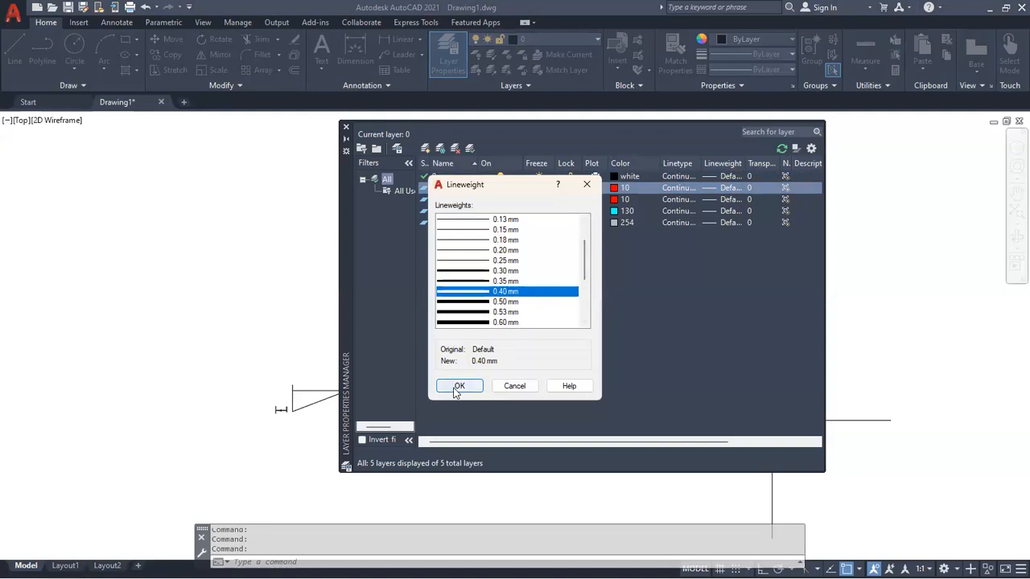
left_click(455, 388)
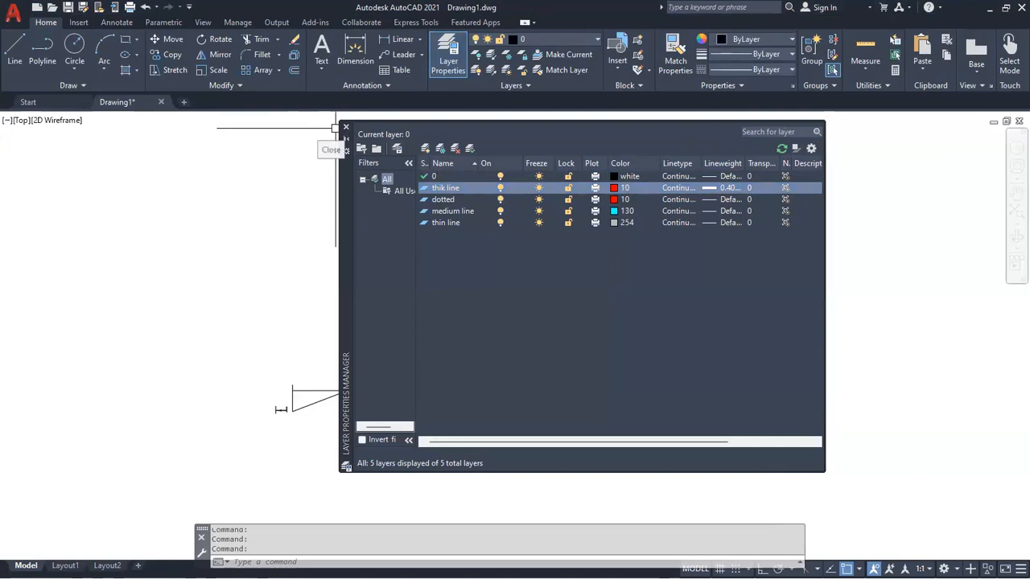
left_click(345, 127)
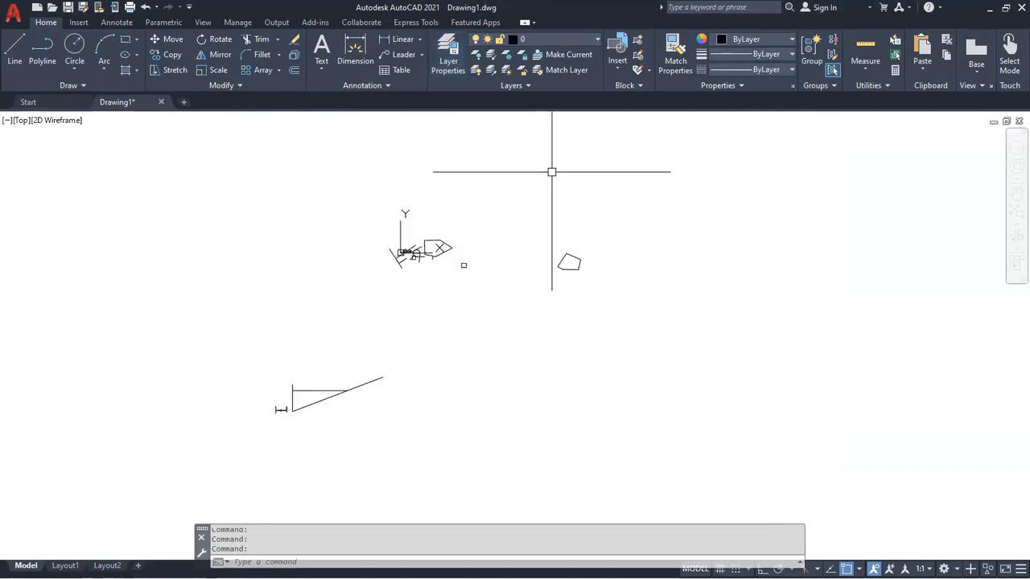
Make "thik line" the current layer and draw a horizontal line with a vertical line down from its right end, using ortho.
left_click(567, 41)
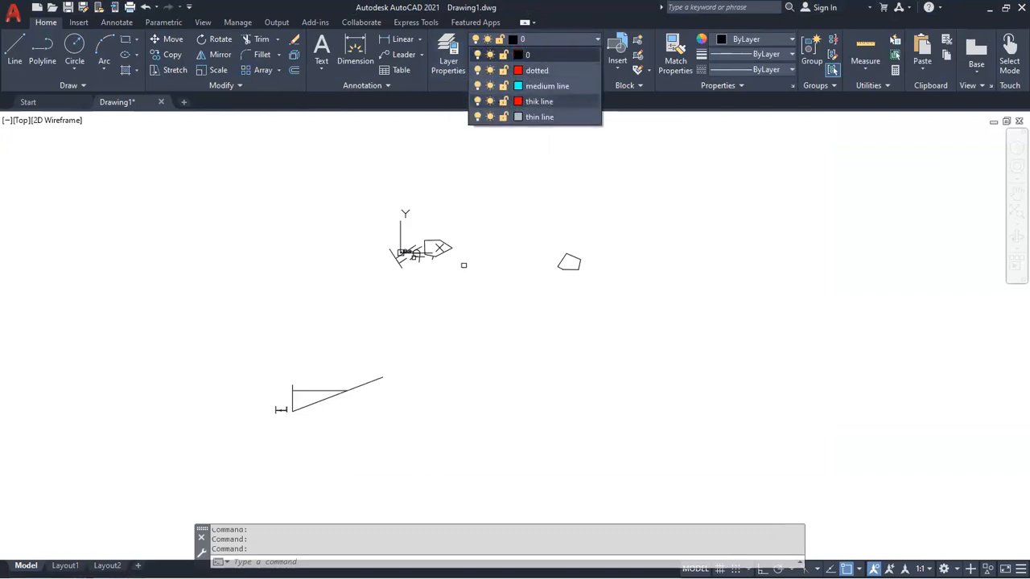
left_click(538, 102)
middle_click_drag(575, 306, 466, 342)
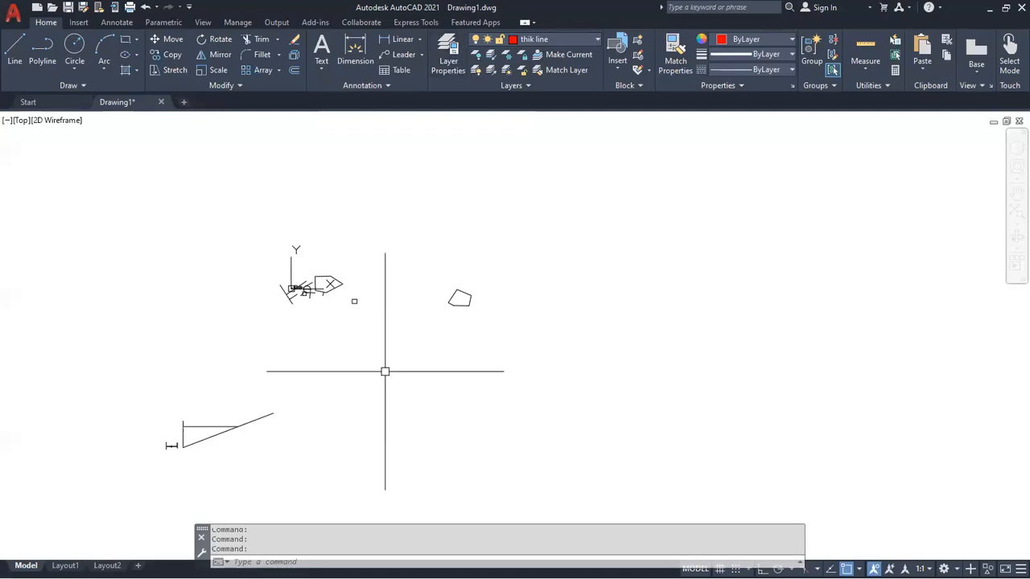
middle_click_drag(385, 372, 402, 323)
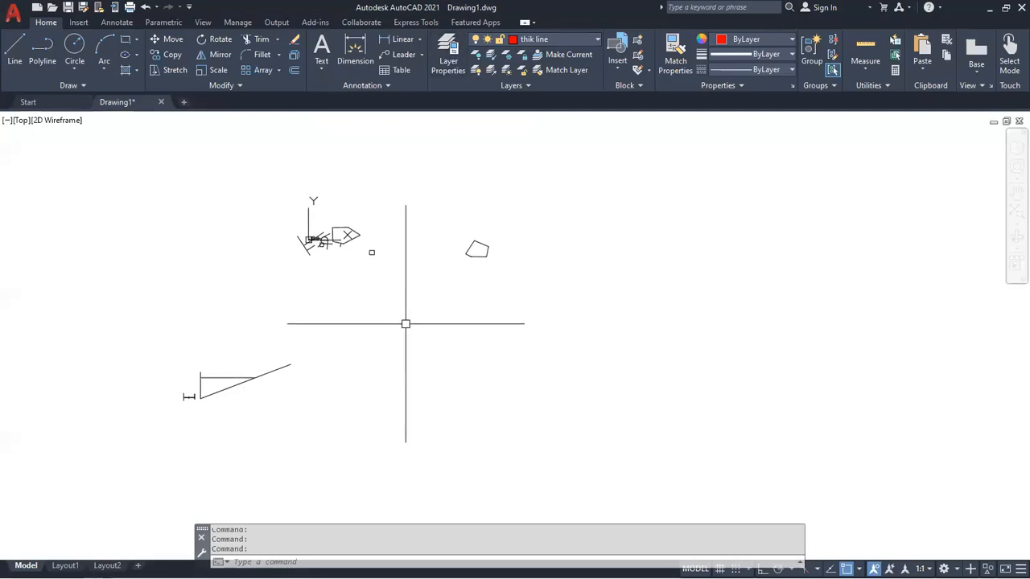
type("l")
key("Return")
left_click(325, 314)
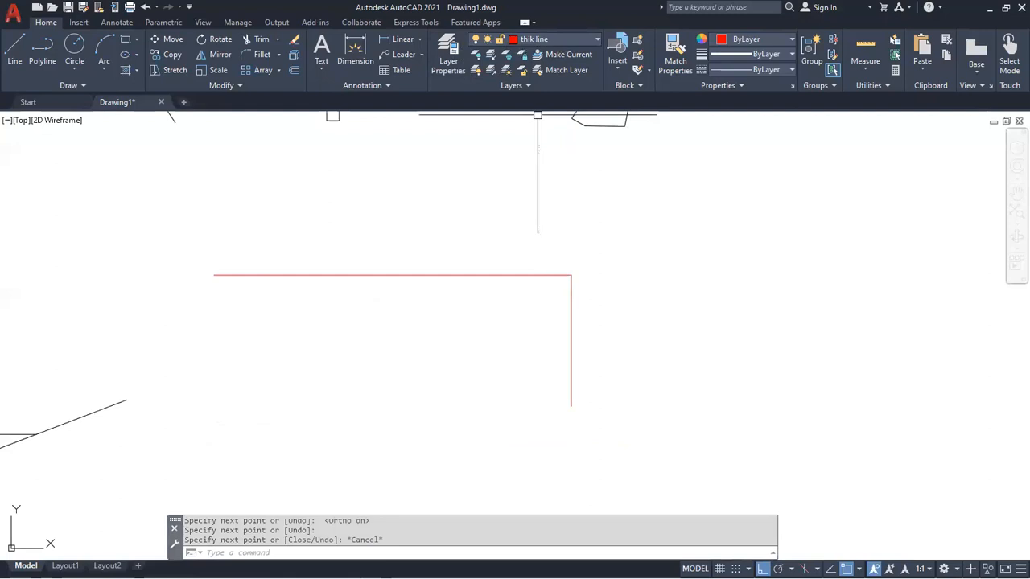
Make "dotted" the current layer and draw a horizontal line below the two connected red lines.
scroll(568, 308, "up", 4)
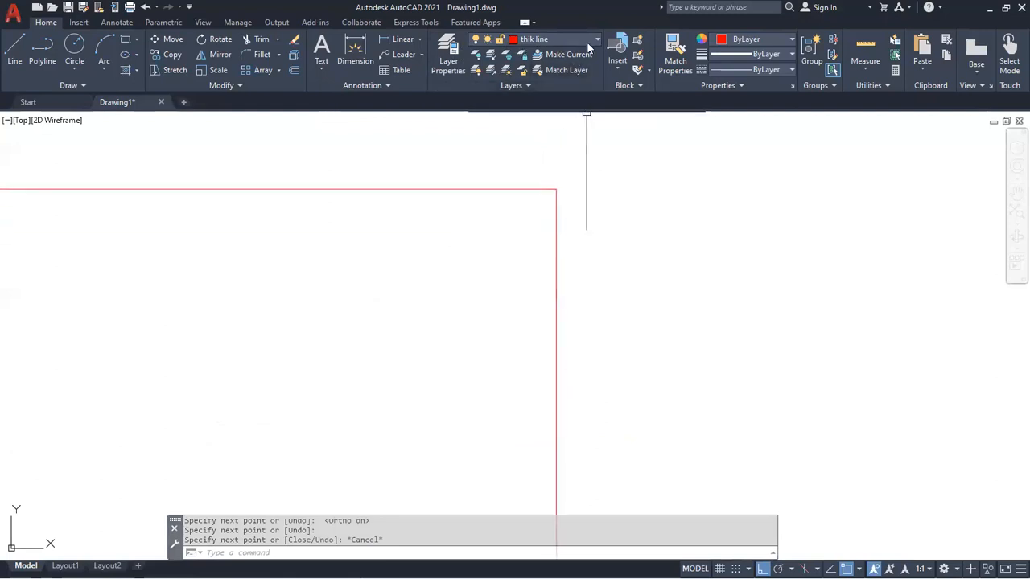
scroll(584, 372, "down", 5)
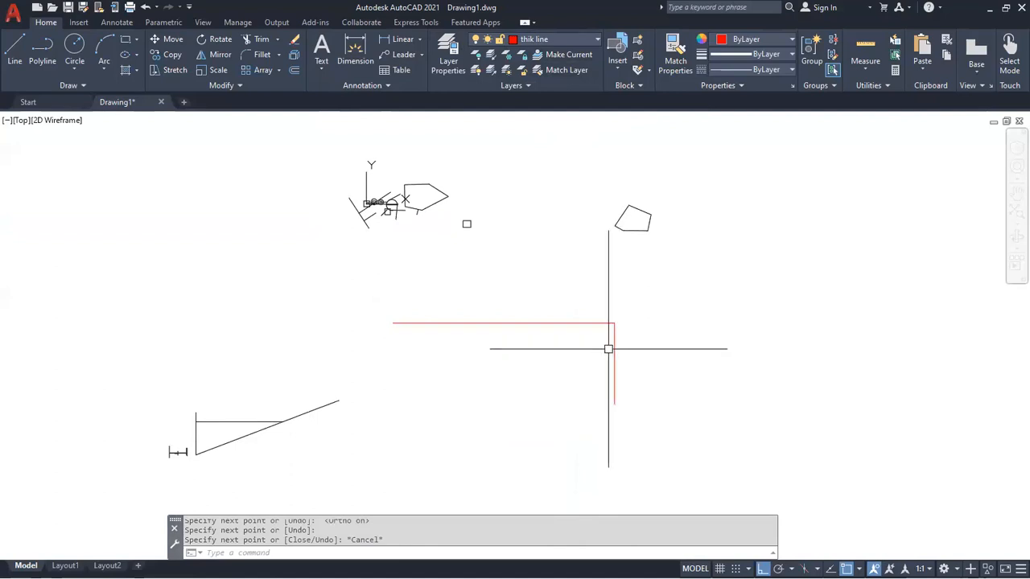
scroll(619, 350, "up", 4)
scroll(686, 319, "down", 3)
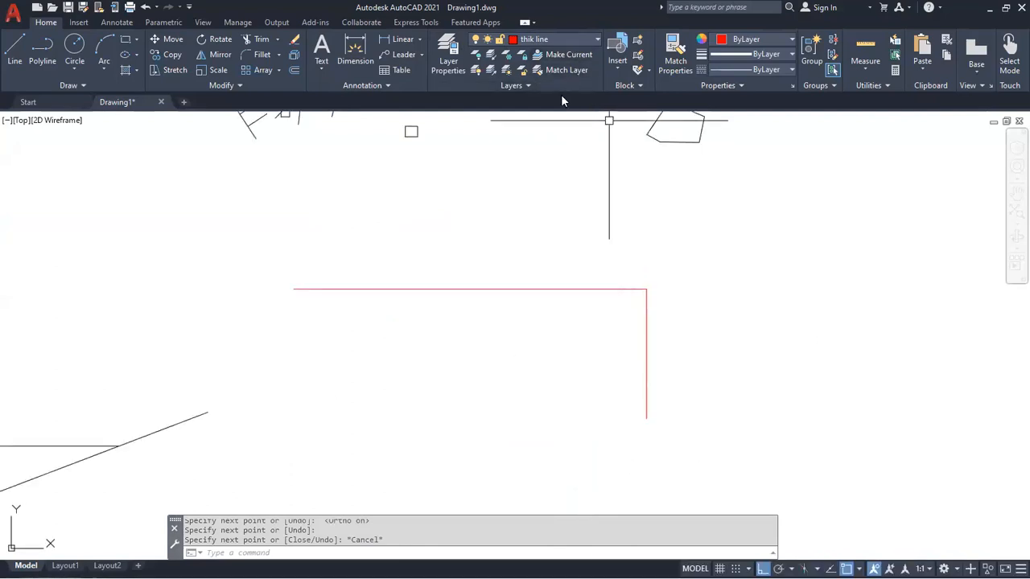
left_click(563, 40)
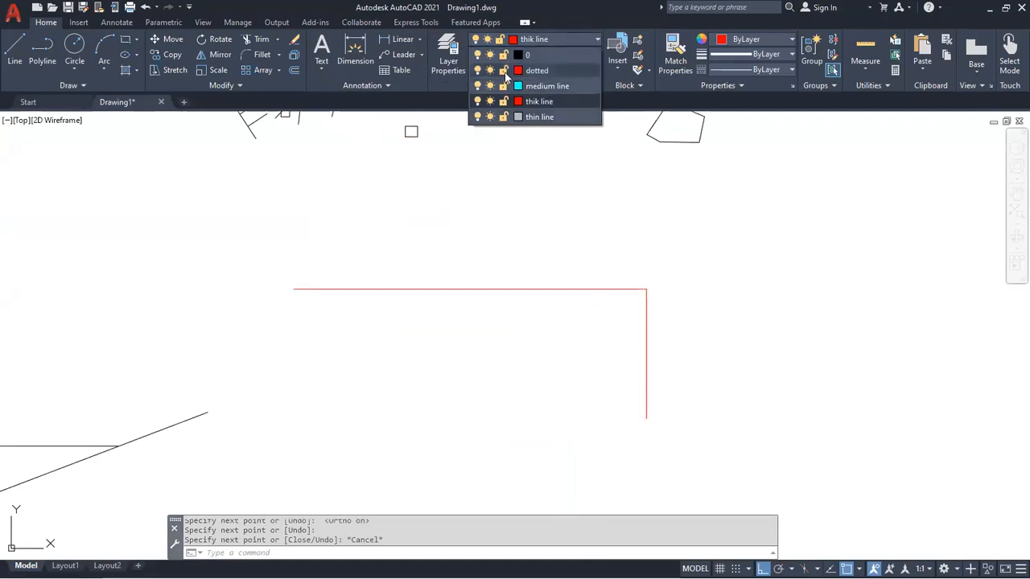
left_click(564, 70)
mouse_move(412, 367)
middle_mouse_down()
mouse_move(453, 269)
mouse_move(442, 262)
middle_mouse_up()
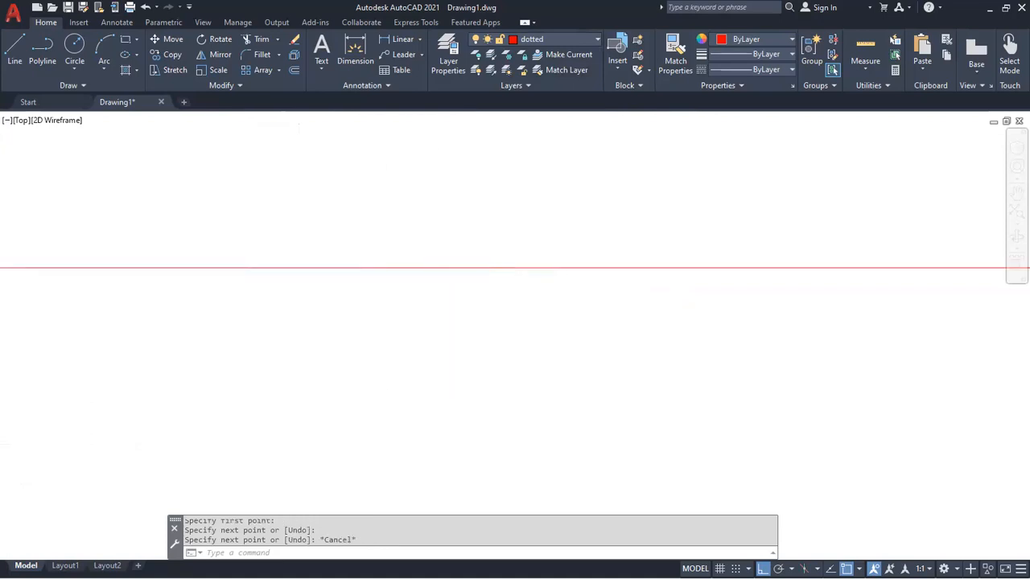
Select the lower red line on the "dotted" layer and show its properties.
scroll(386, 291, "down", 8)
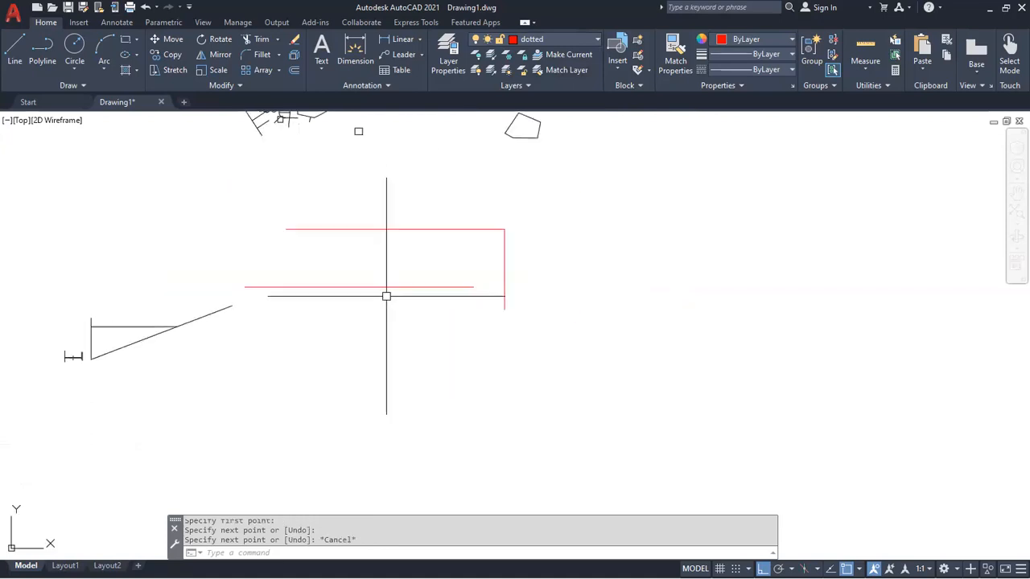
middle_click_drag(388, 295, 456, 300)
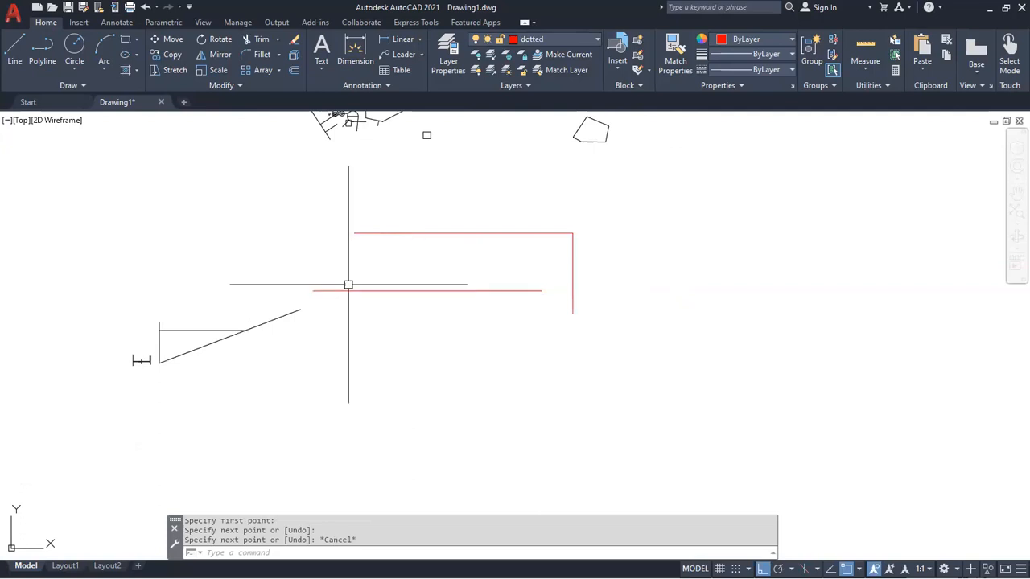
scroll(366, 296, "up", 2)
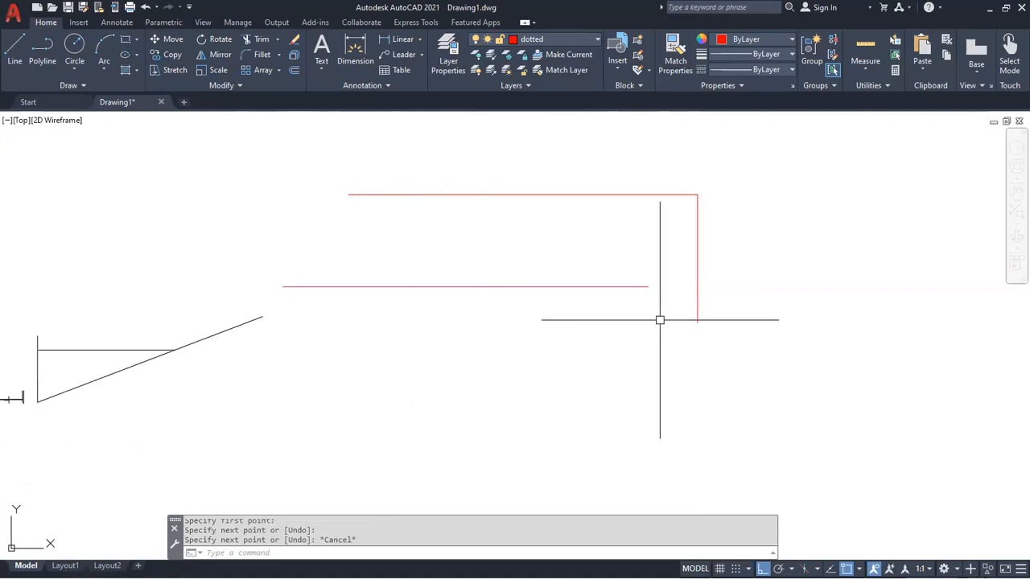
left_click(526, 288)
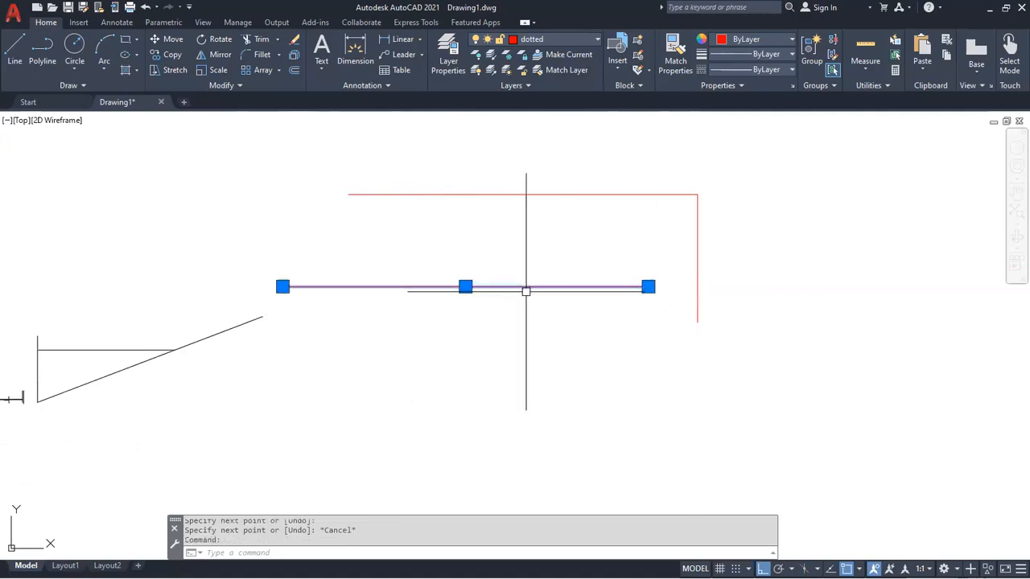
type("PR")
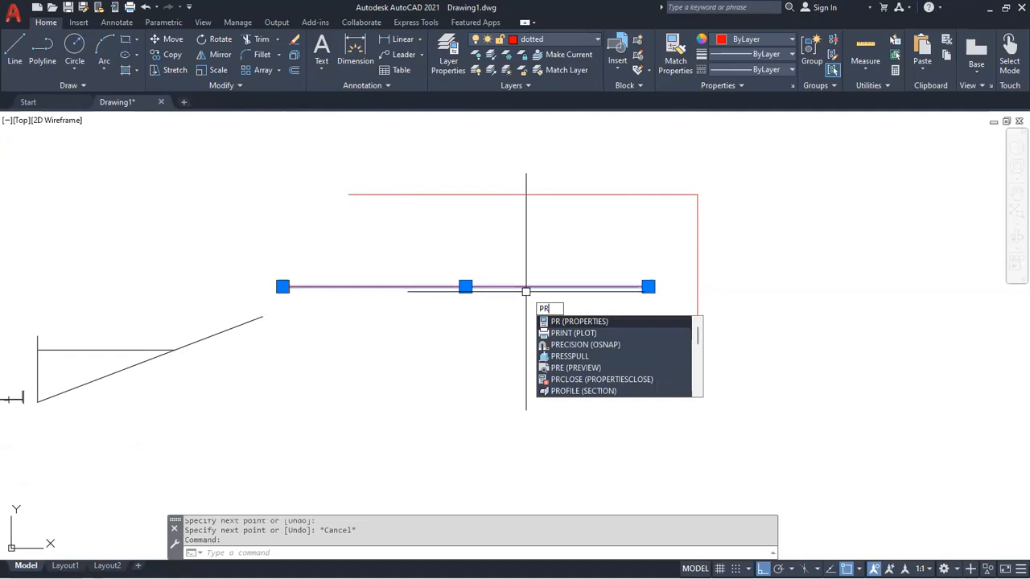
key("Return")
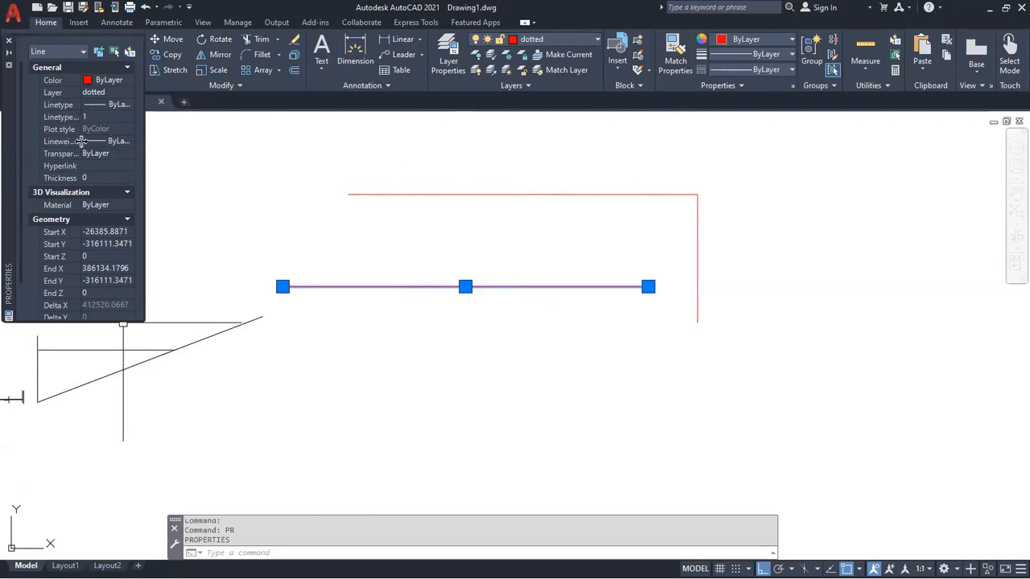
Try linetype scales of 20, 10 and 0.5 on the selected "dotted" layer line.
left_click(100, 116)
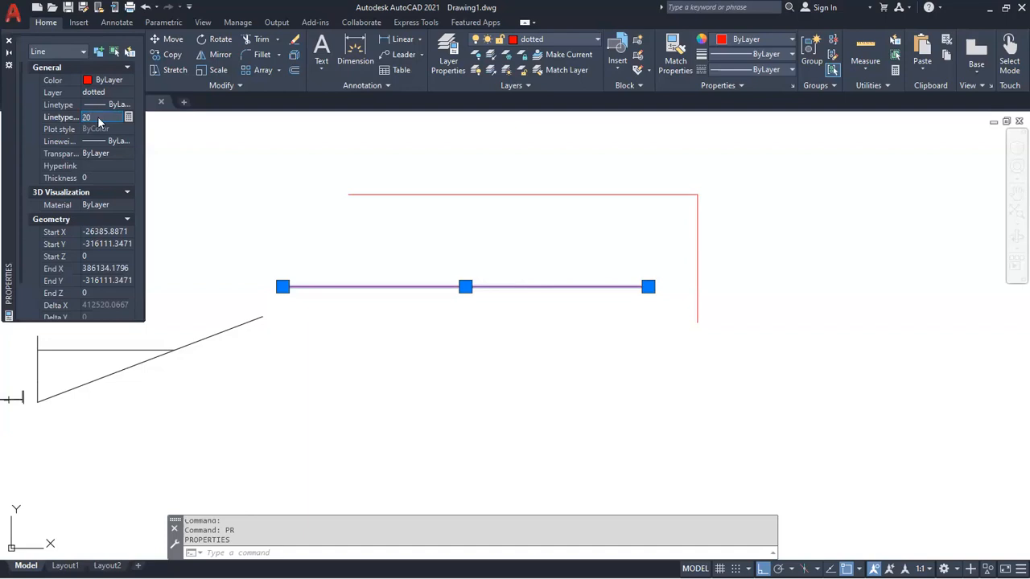
key("Return")
scroll(382, 285, "up", 8)
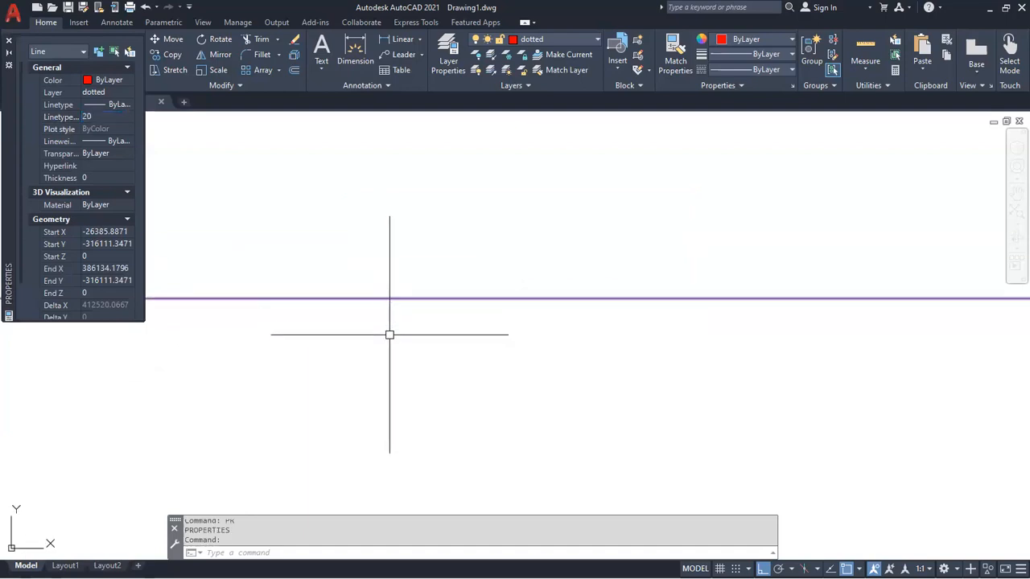
left_click(102, 117)
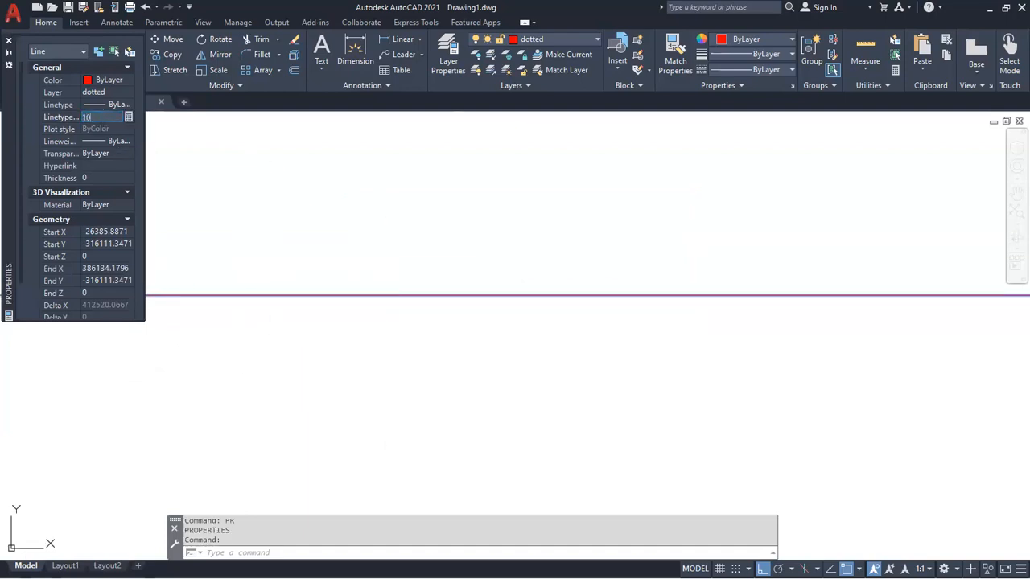
key("Return")
type(".5")
key("Return")
scroll(451, 331, "down", 5)
middle_click_drag(557, 353, 444, 347)
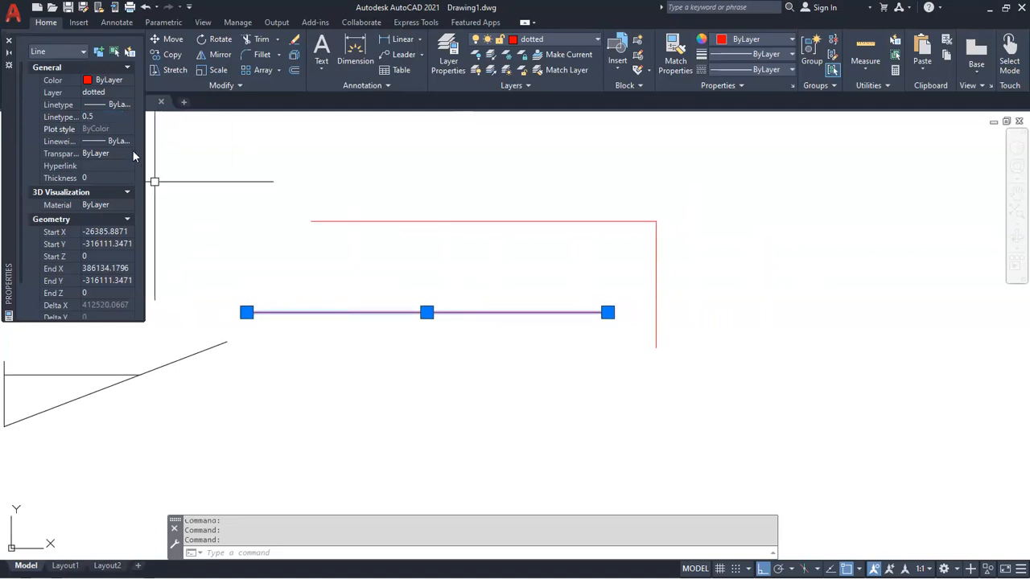
Set the selected line's linetype scale to 600 and clear the selection.
left_click(114, 117)
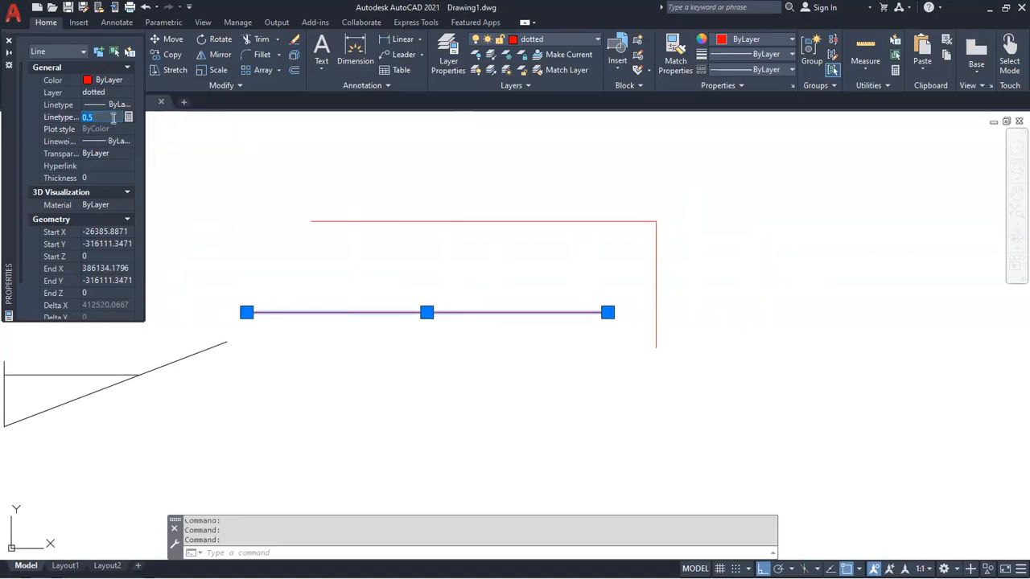
type("600")
left_click(608, 313)
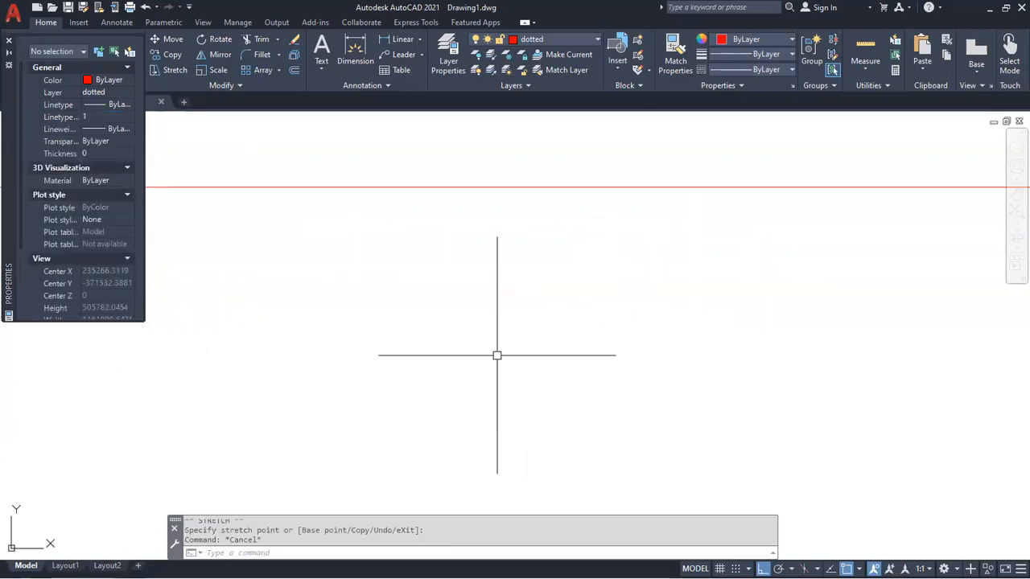
Try a linetype scale of 1000 on the long horizontal line on the "dotted" layer.
scroll(486, 332, "up", 3)
scroll(464, 305, "down", 3)
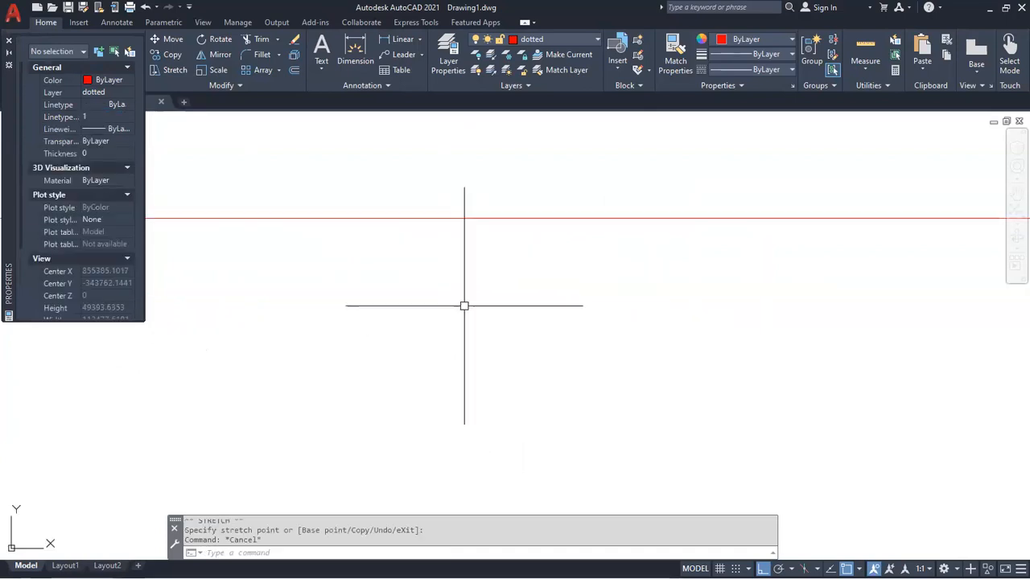
left_click(403, 217)
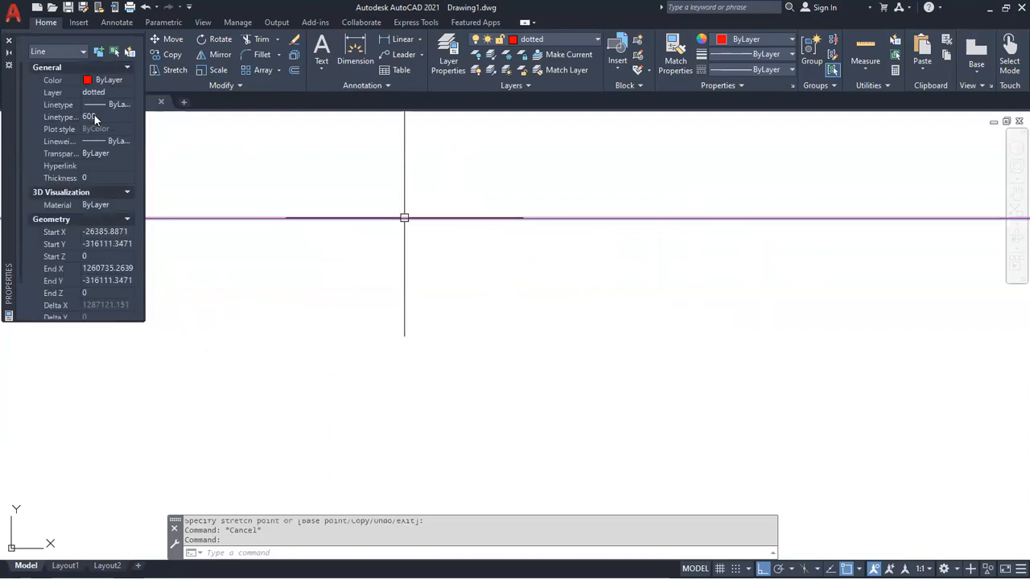
left_click(99, 116)
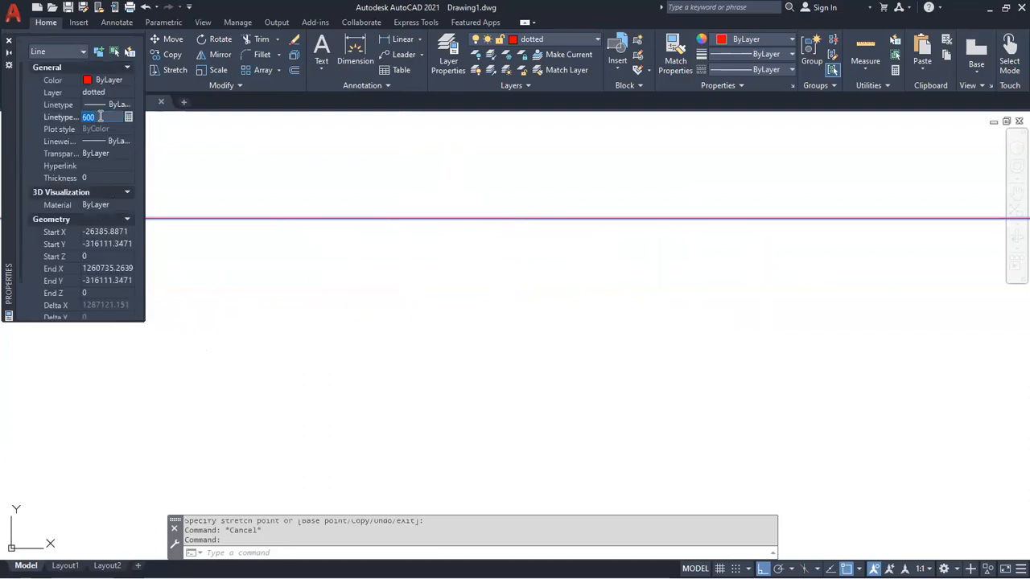
type("10")
key("Escape")
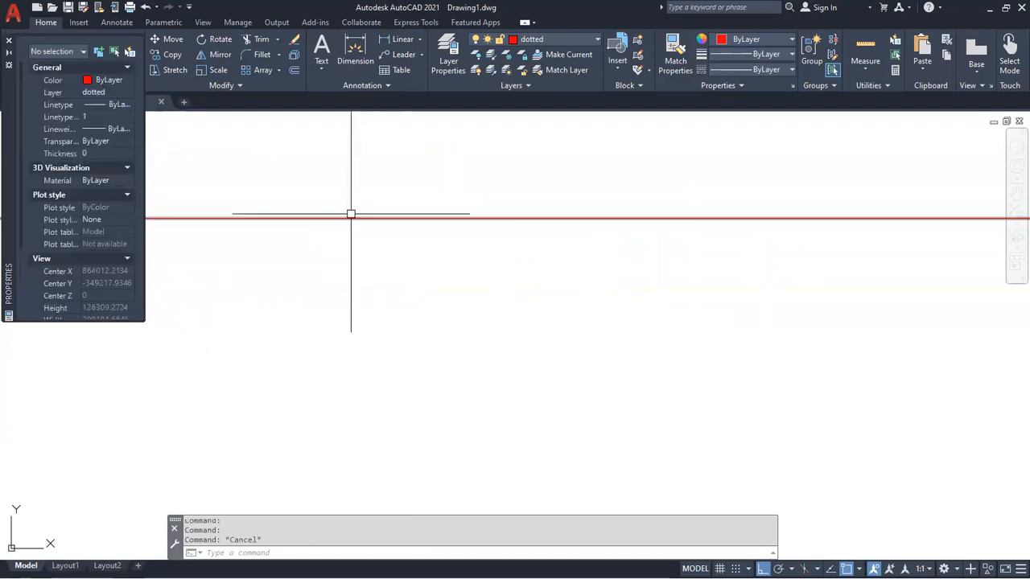
Set the long horizontal "dotted" layer line's linetype scale to 0.1 and clear the selection.
left_click(306, 183)
left_click(226, 255)
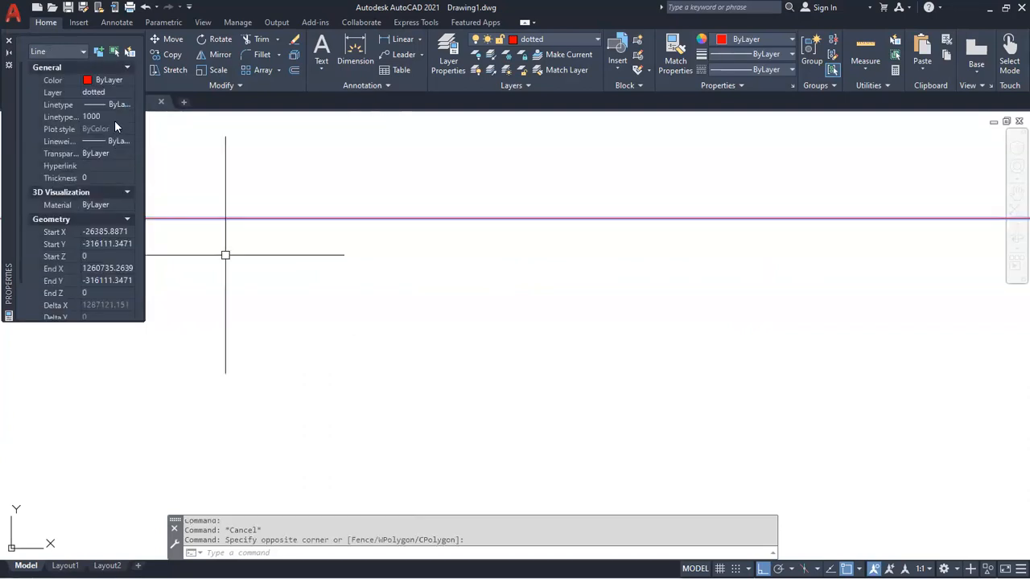
left_click(114, 117)
type(".")
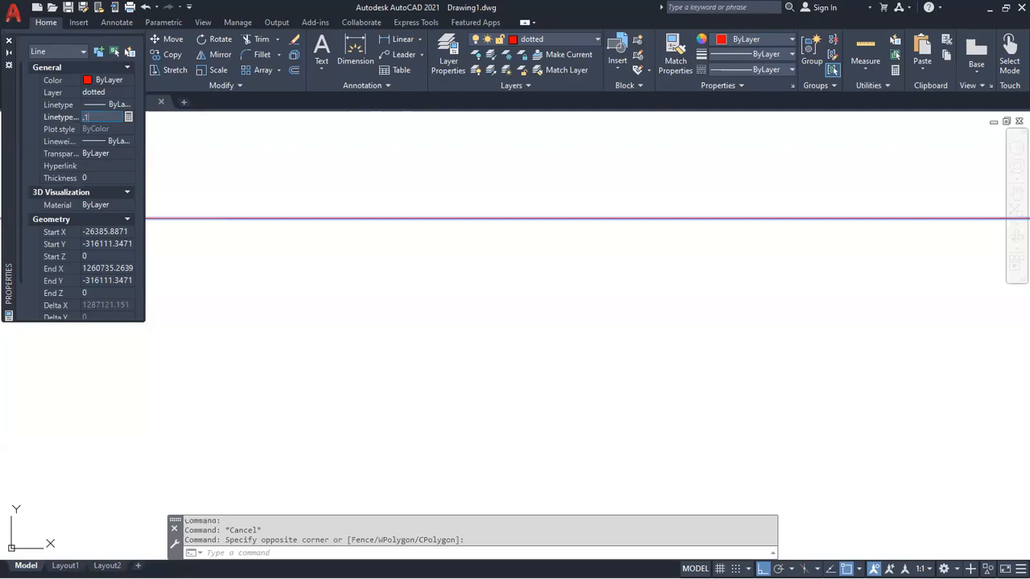
type("1")
key("Return")
key("Escape")
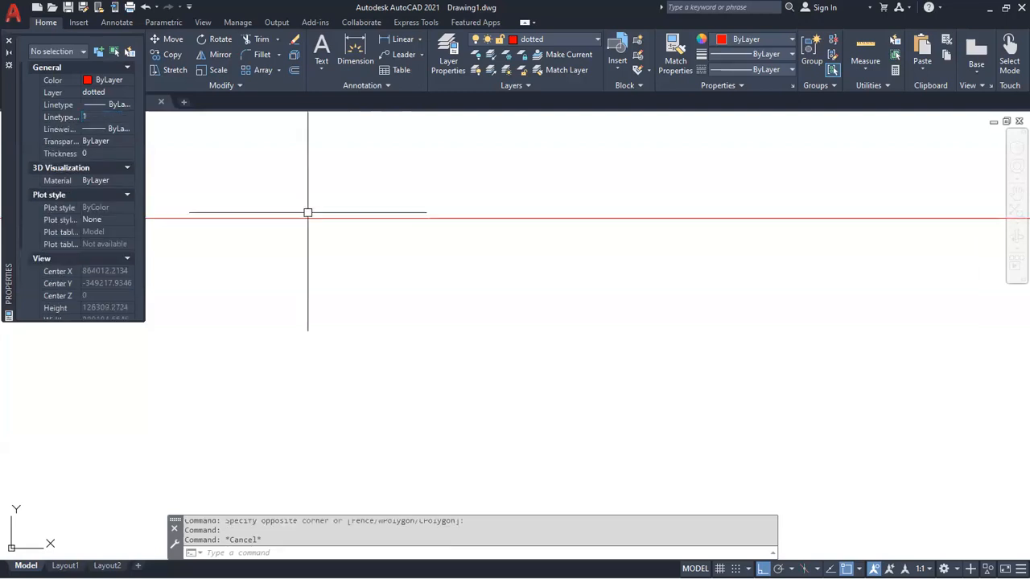
left_click(558, 41)
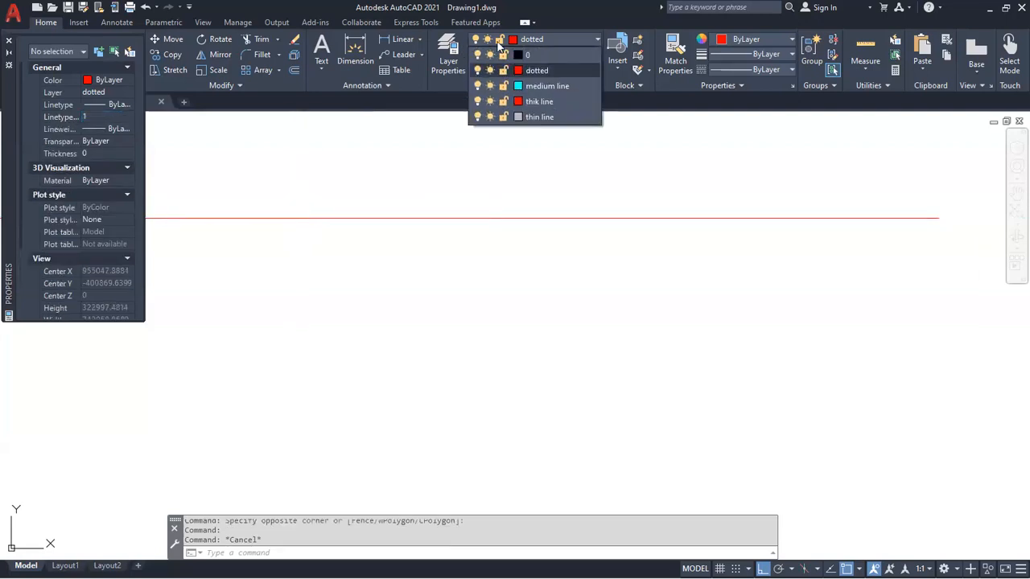
left_click(451, 41)
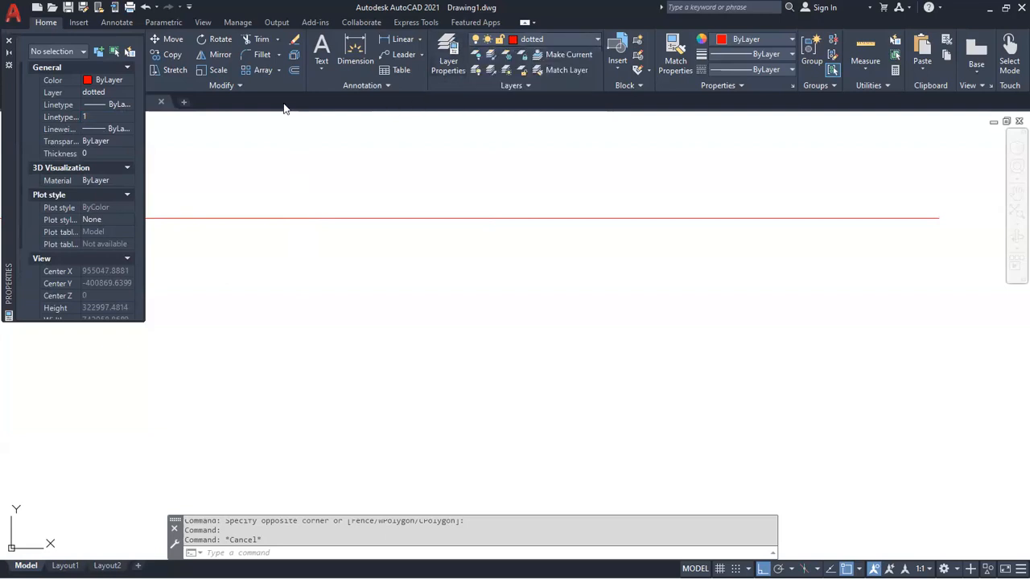
left_click(110, 105)
left_click(129, 104)
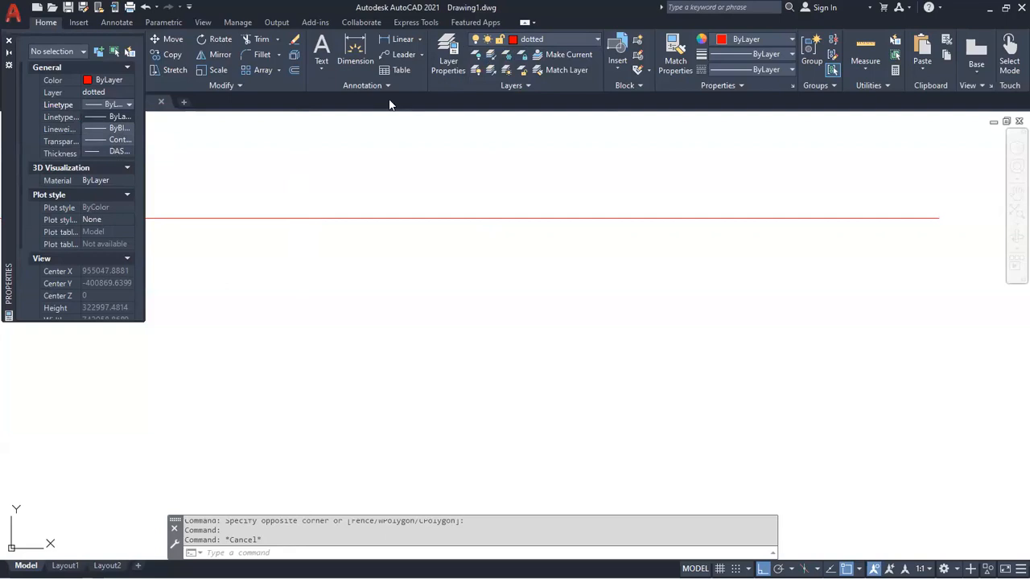
Assign a dash-dot linetype to the "dotted" layer in the layer properties manager and close the manager.
left_click(475, 43)
left_click(448, 56)
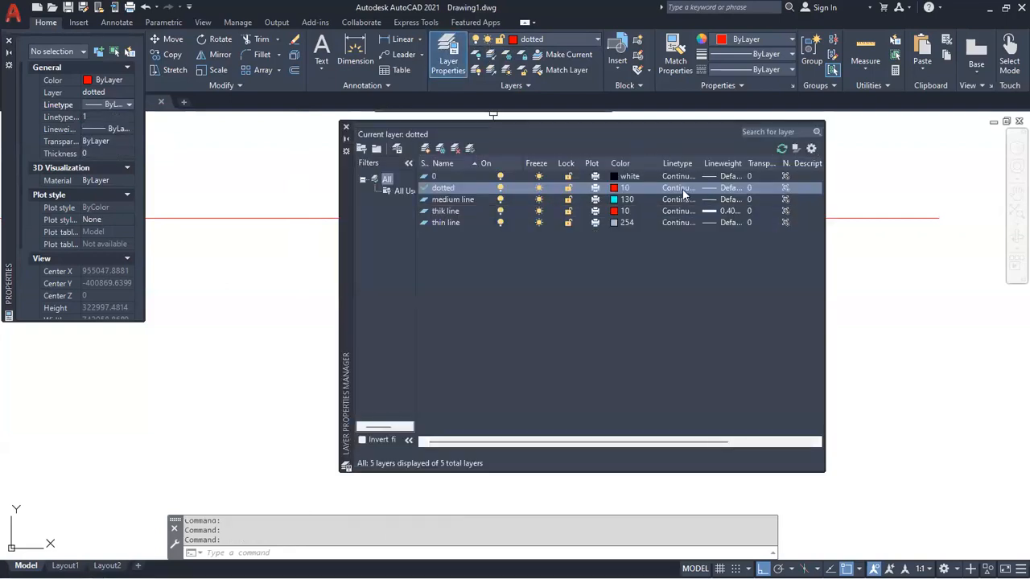
left_click(682, 189)
left_click(516, 273)
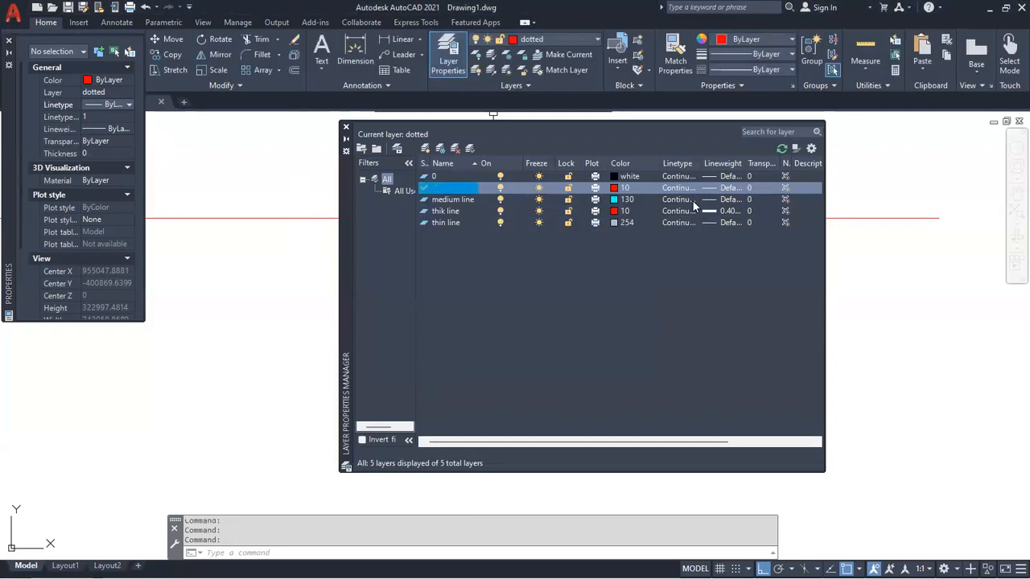
left_click(346, 127)
scroll(372, 356, "down", 2)
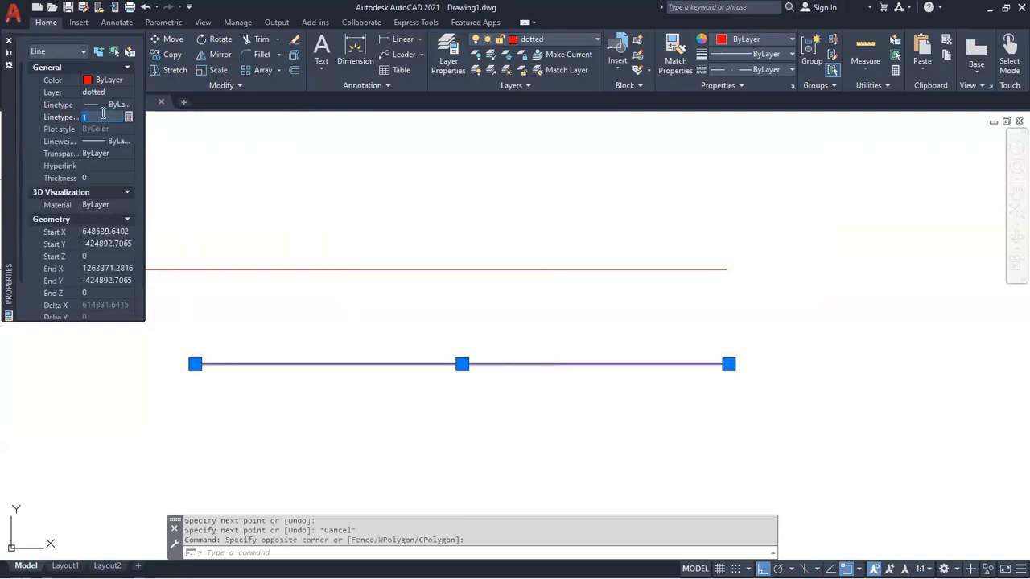
Try a linetype scale of 200 on the shorter horizontal line below the long red line.
left_click(108, 106)
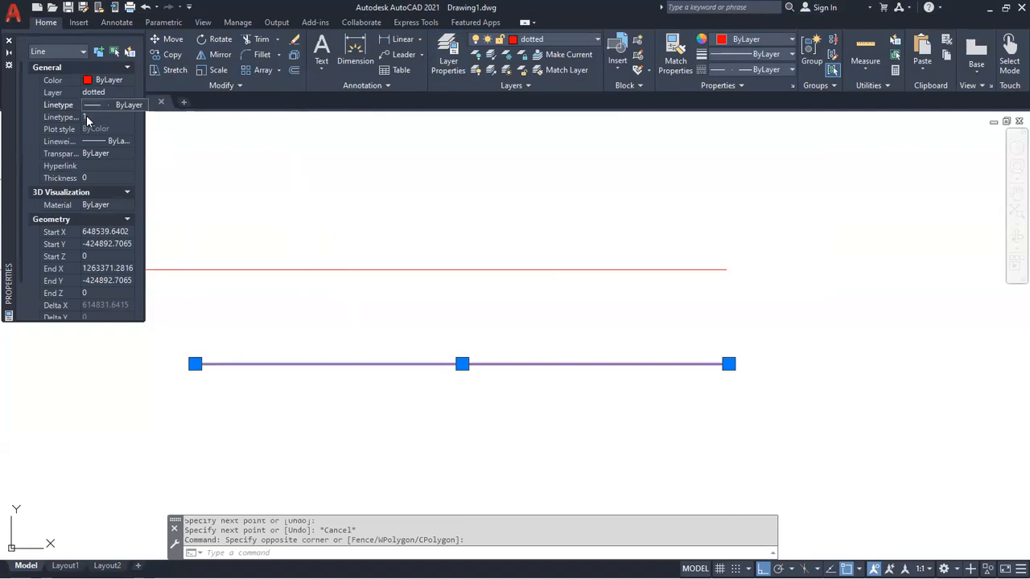
left_click(99, 117)
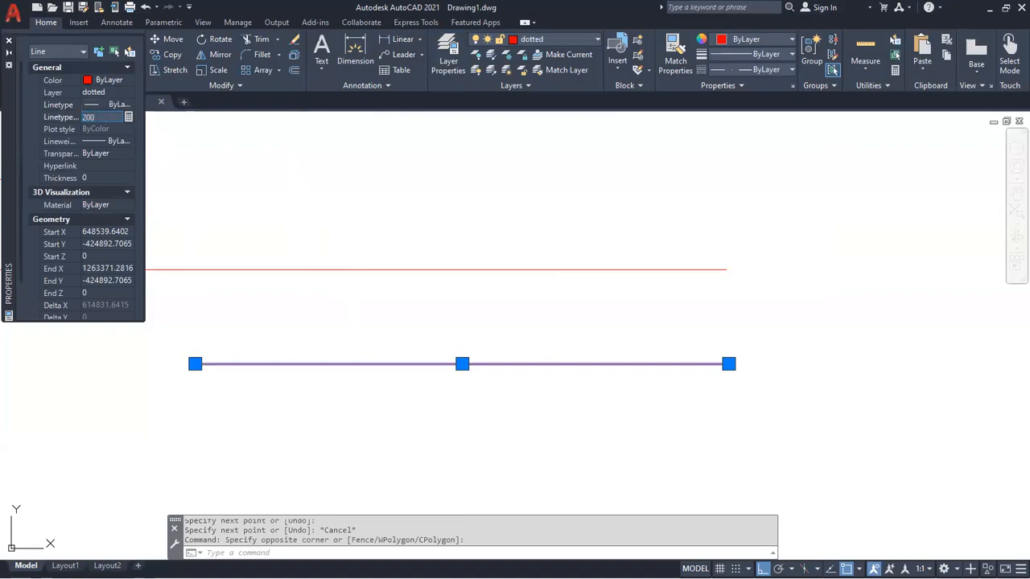
key("Return")
scroll(334, 376, "up", 6)
key("Escape")
scroll(362, 345, "down", 2)
Try a linetype scale of 400 on the lower dash-dot line and close the object properties.
left_click(387, 333)
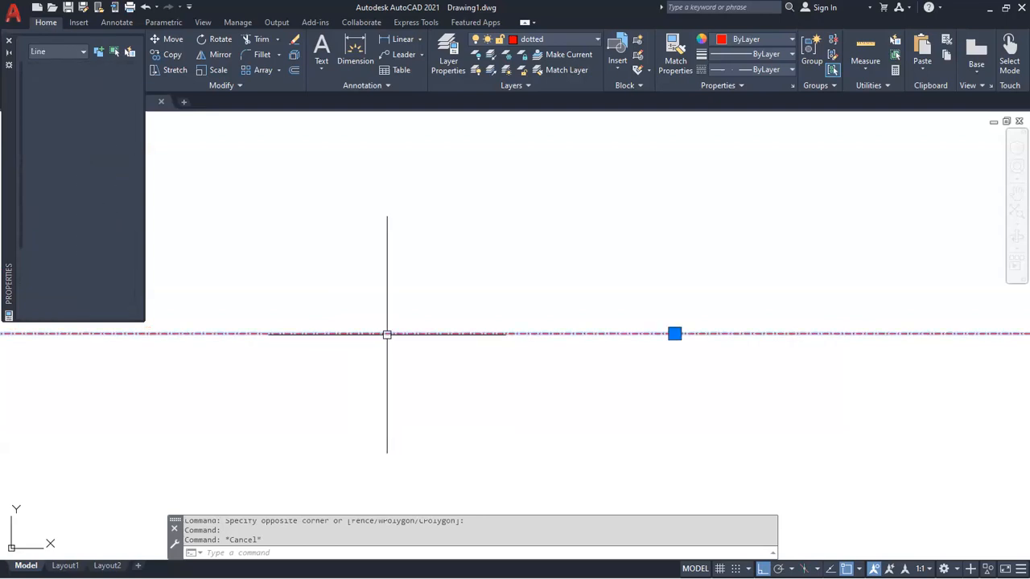
left_click(102, 116)
type("400")
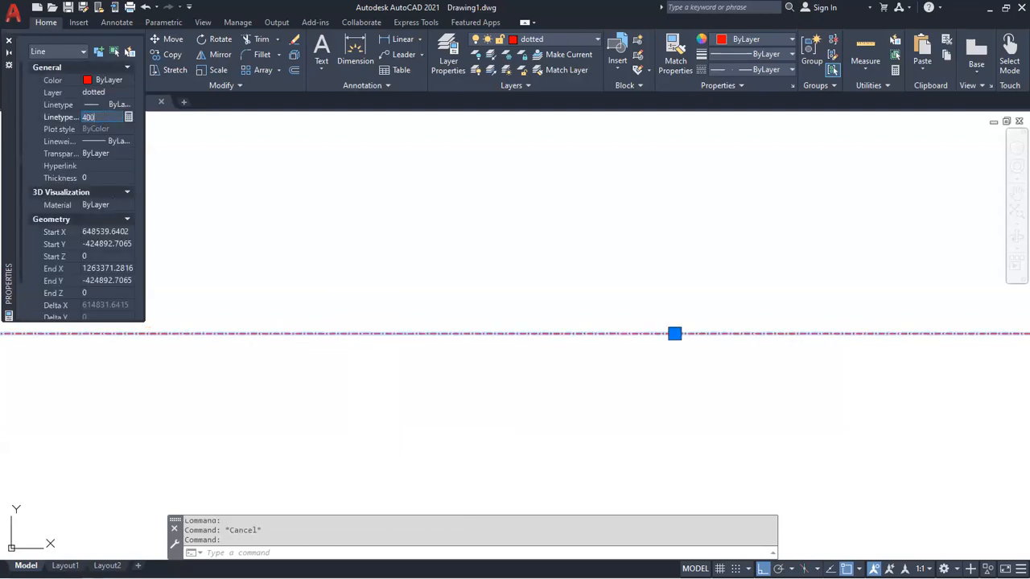
key("Return")
scroll(354, 302, "down", 3)
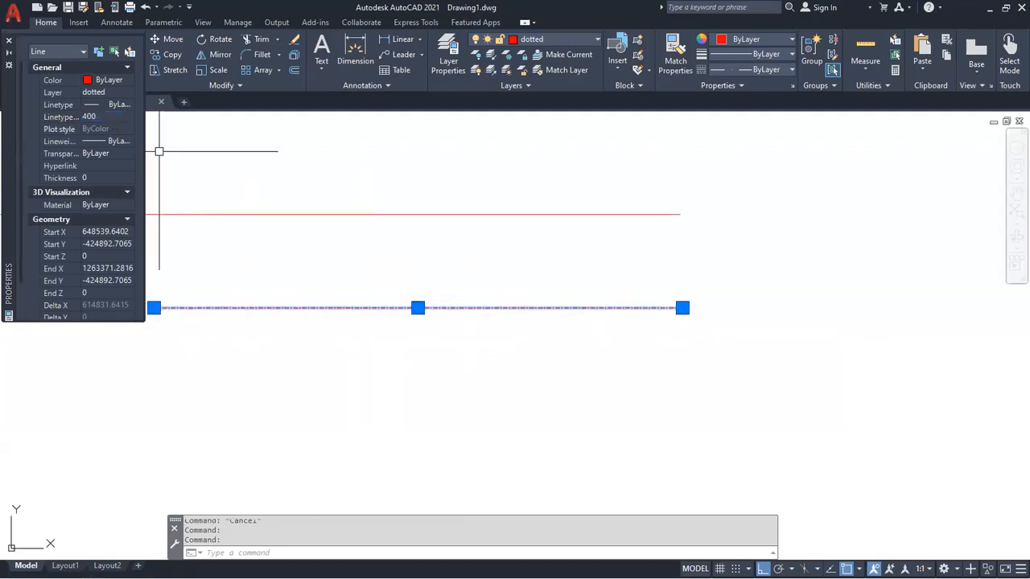
left_click(9, 40)
key("Escape")
middle_click_drag(321, 316, 422, 335)
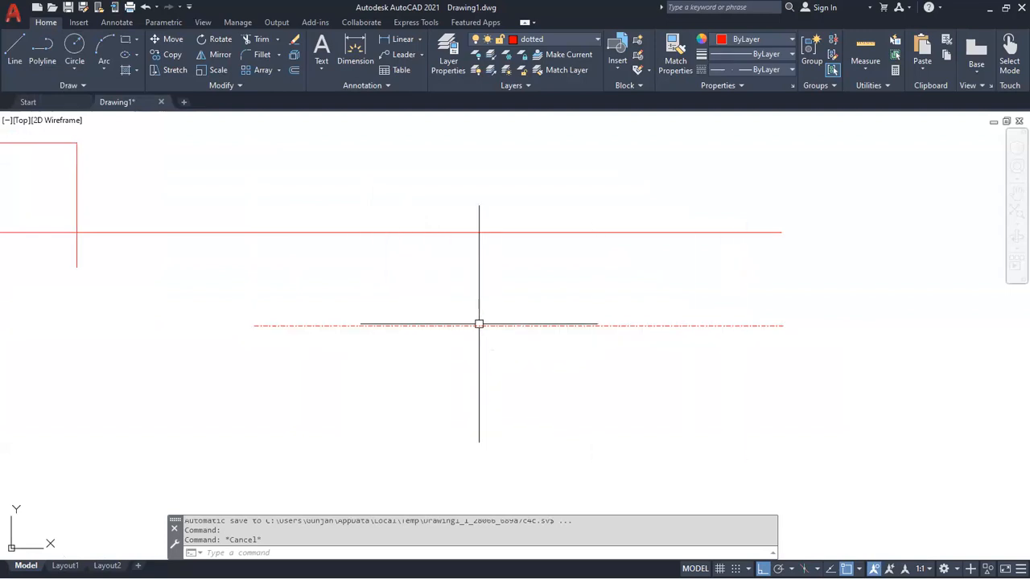
Stretch the left endpoint of the dash-dot line outward, making the line about 793936 units long.
left_click(268, 329)
left_click(253, 324)
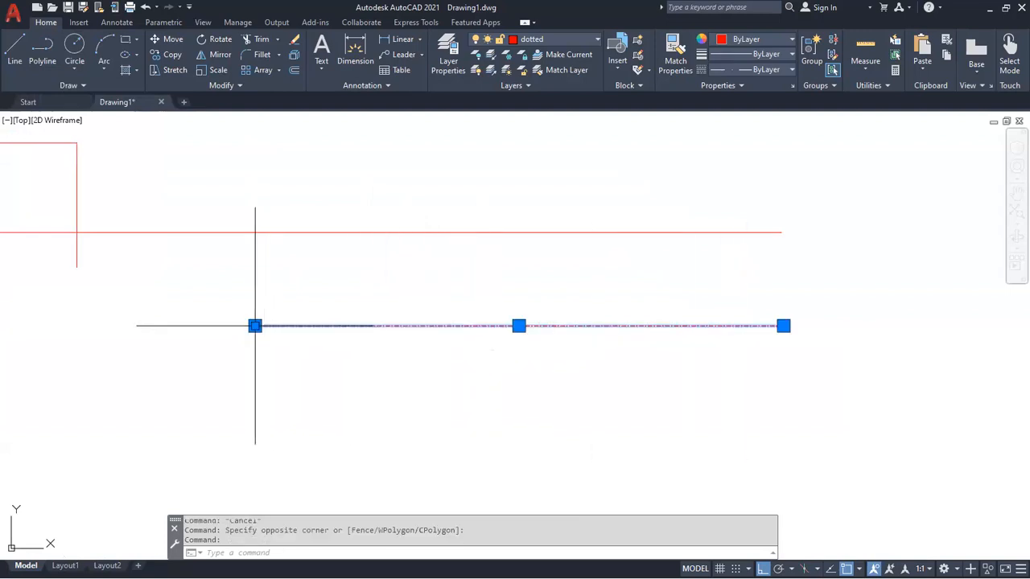
left_click(254, 325)
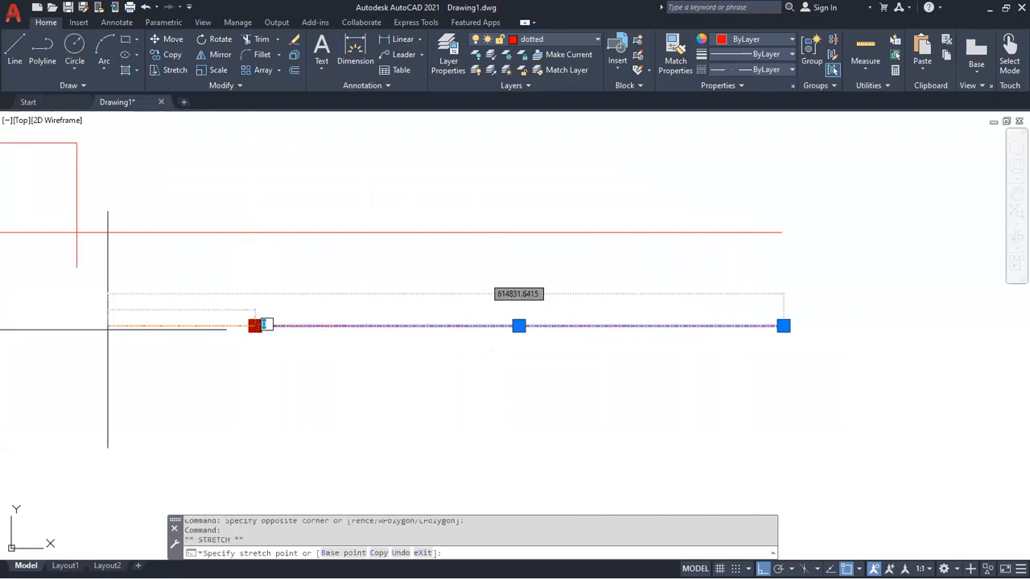
key("Escape")
key("Escape")
Set the stretched dash-dot line's linetype scale to 800 and close its properties.
scroll(379, 305, "up", 3)
scroll(422, 319, "down", 2)
left_click(479, 313)
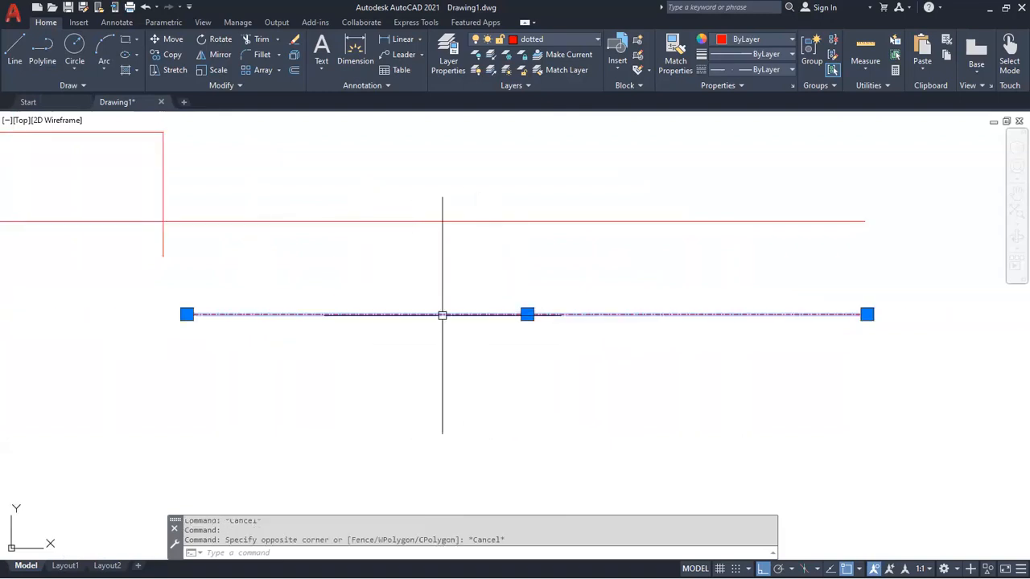
type("pr")
key("Return")
left_click(102, 116)
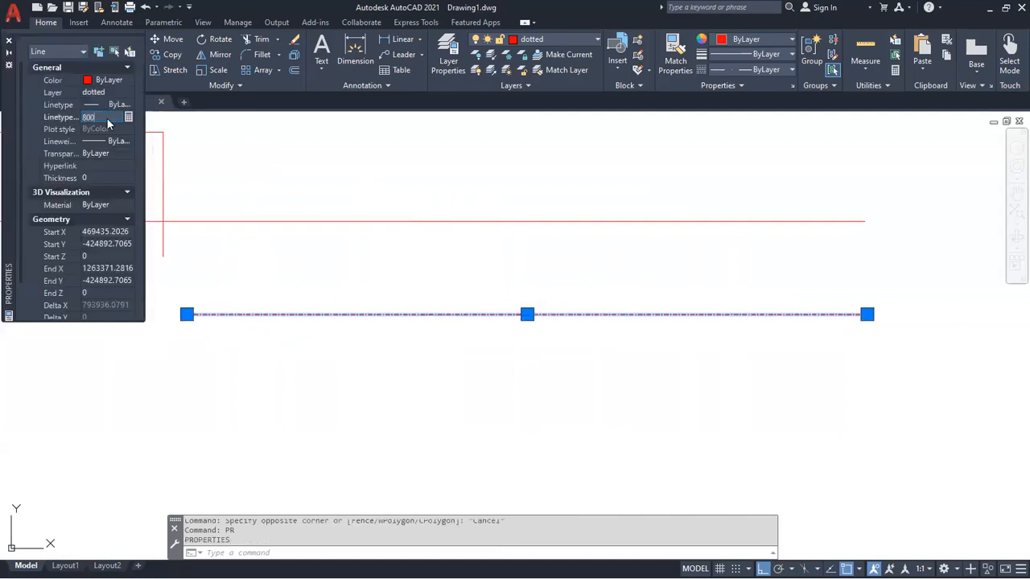
left_click(9, 41)
key("Escape")
scroll(412, 349, "down", 2)
middle_click_drag(415, 351, 434, 377)
scroll(431, 375, "up", 2)
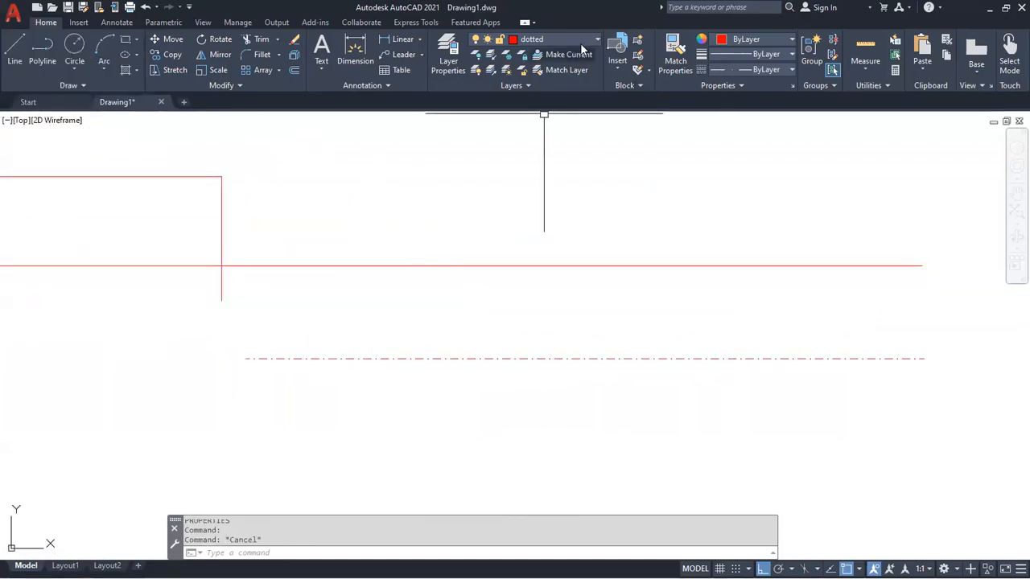
Move the lower dash-dot line to the "medium line" layer and clear the selection.
left_click(541, 358)
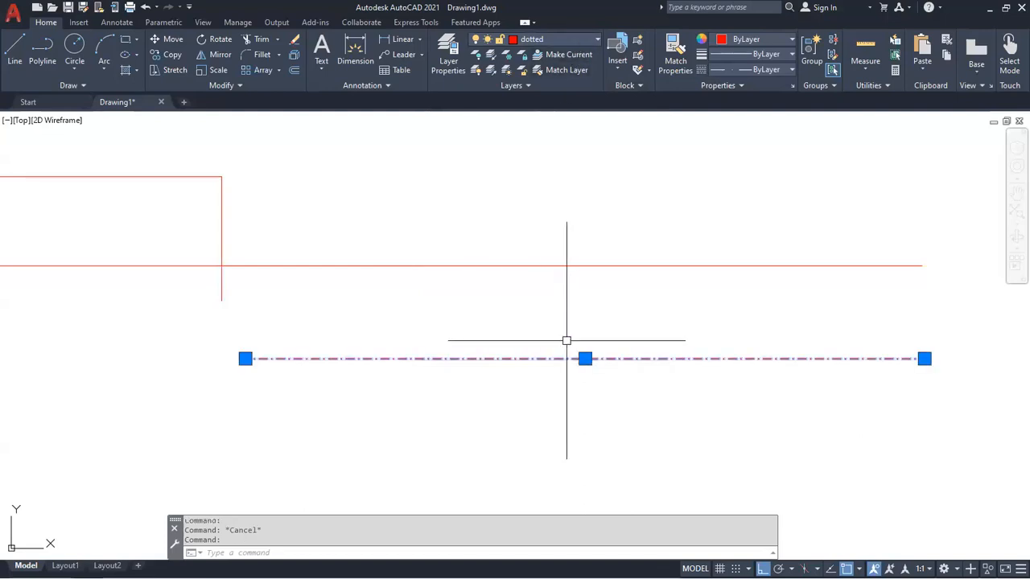
left_click(579, 42)
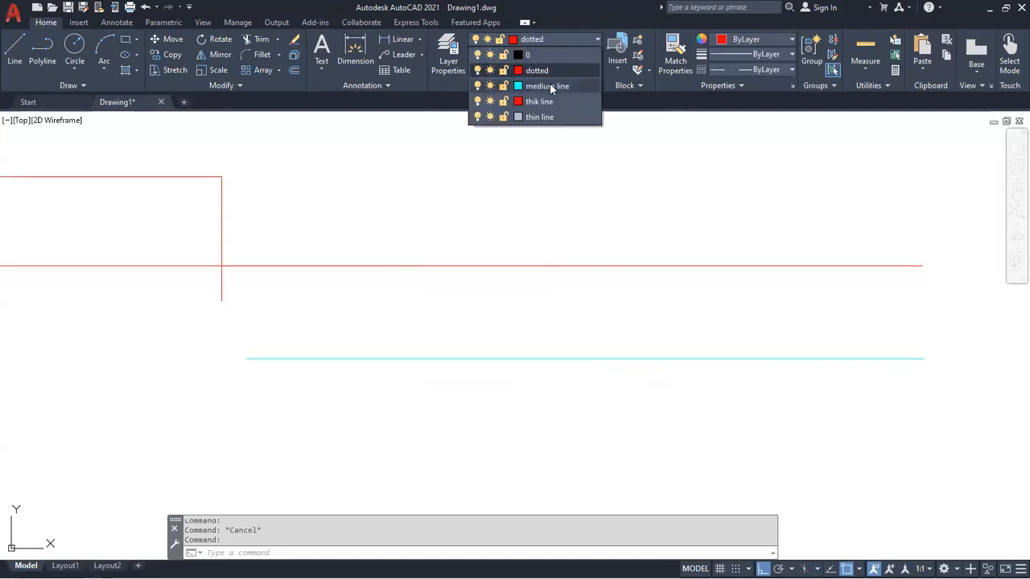
left_click(551, 85)
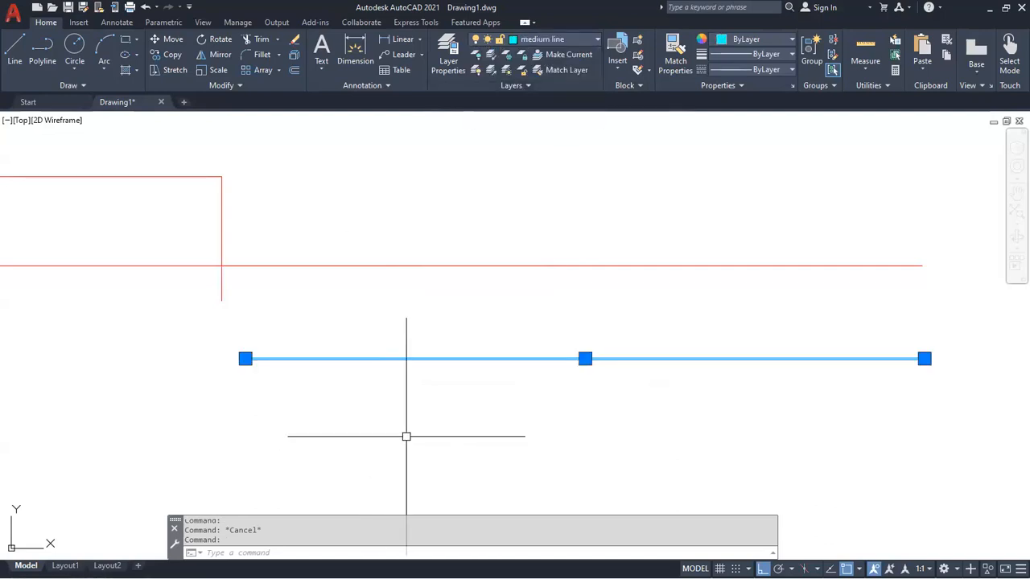
key("Escape")
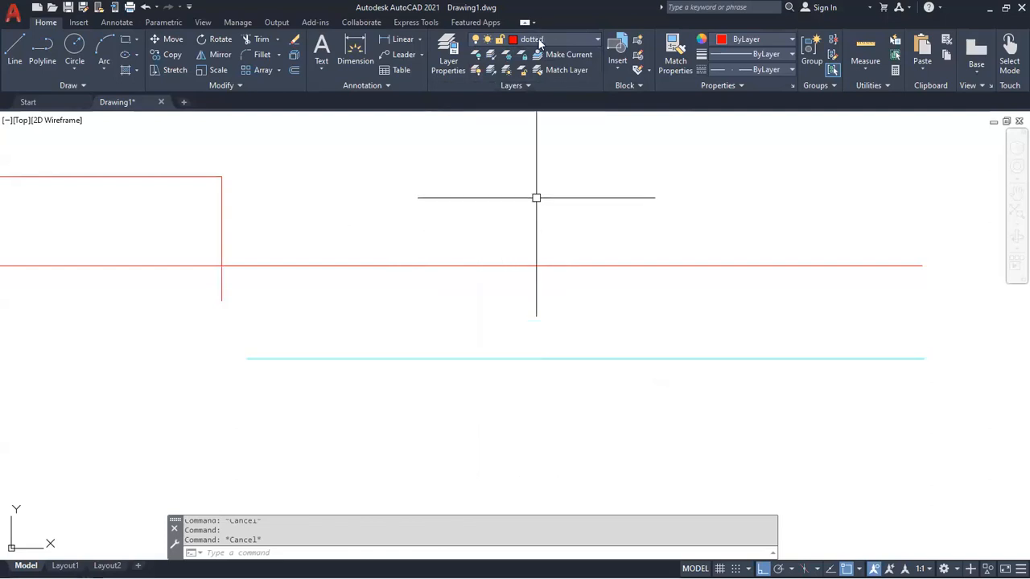
left_click(578, 42)
left_click(578, 42)
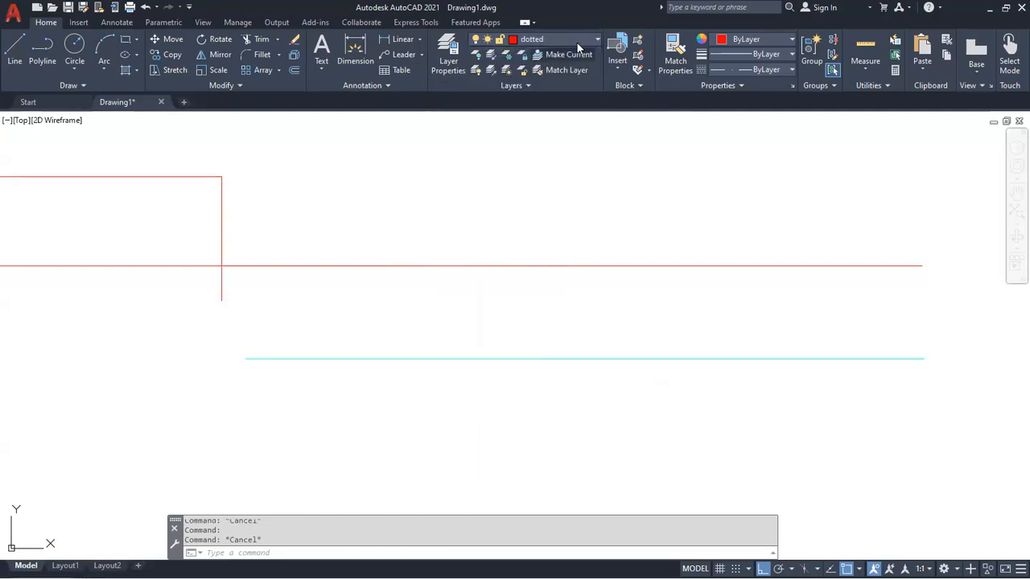
left_click(577, 46)
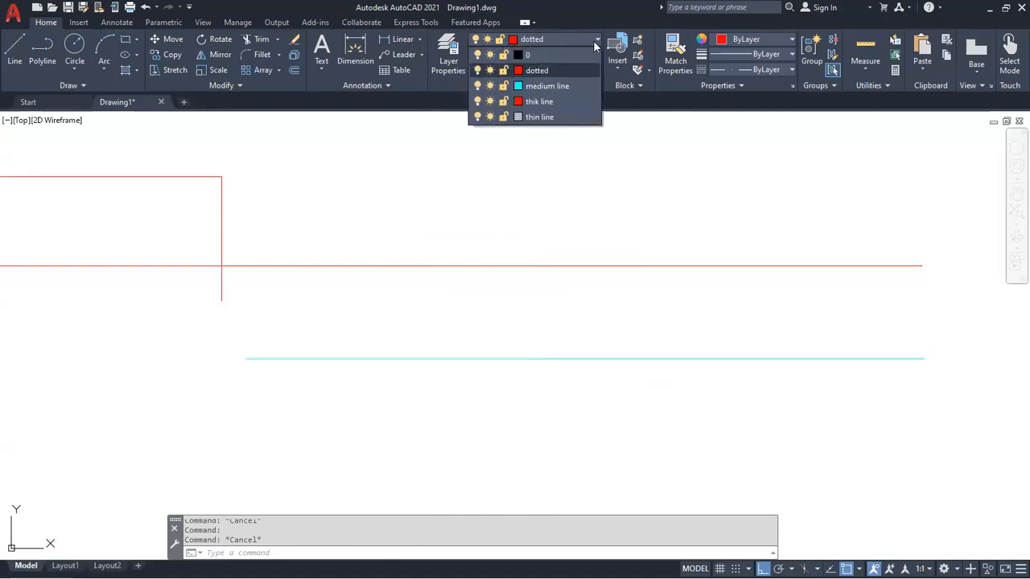
left_click(582, 40)
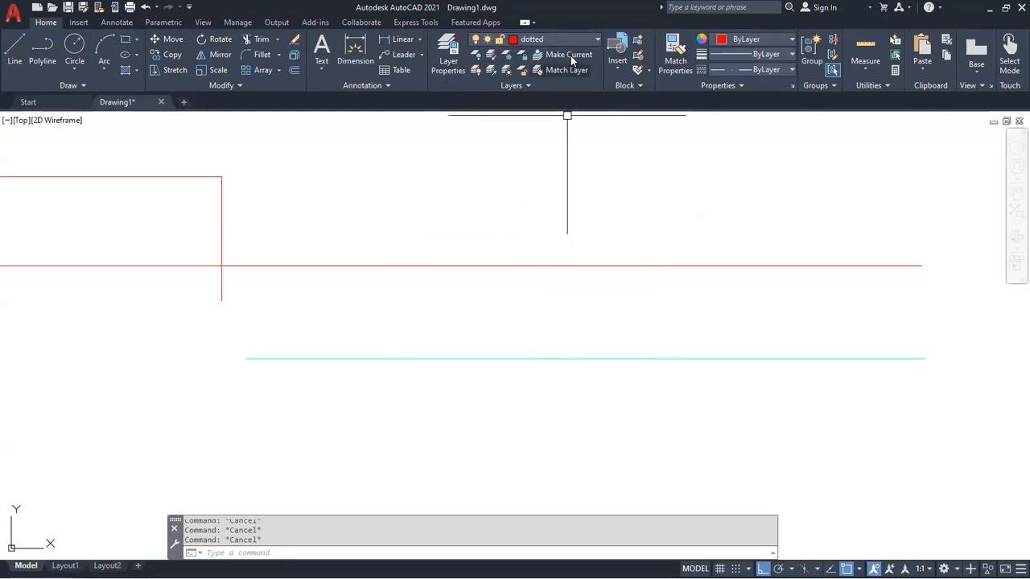
left_click(585, 37)
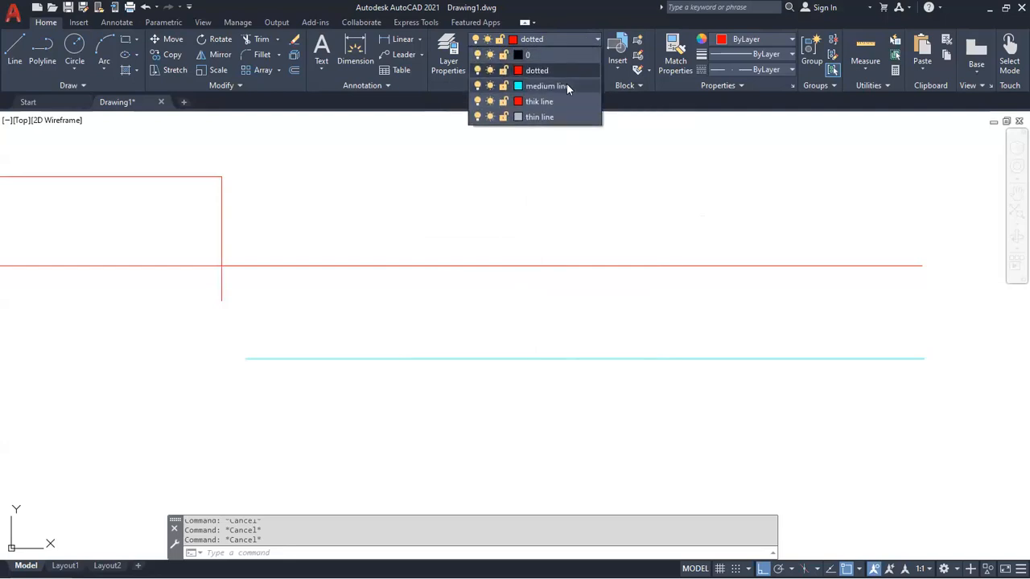
left_click(600, 362)
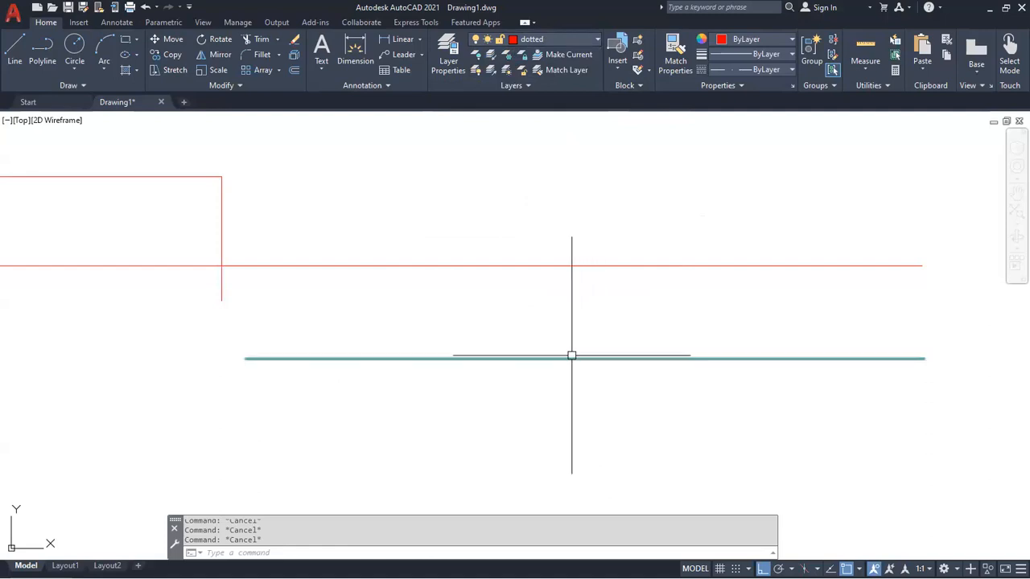
Make "medium line" the current layer.
scroll(568, 347, "down", 2)
left_click(569, 39)
left_click(560, 71)
left_click(567, 39)
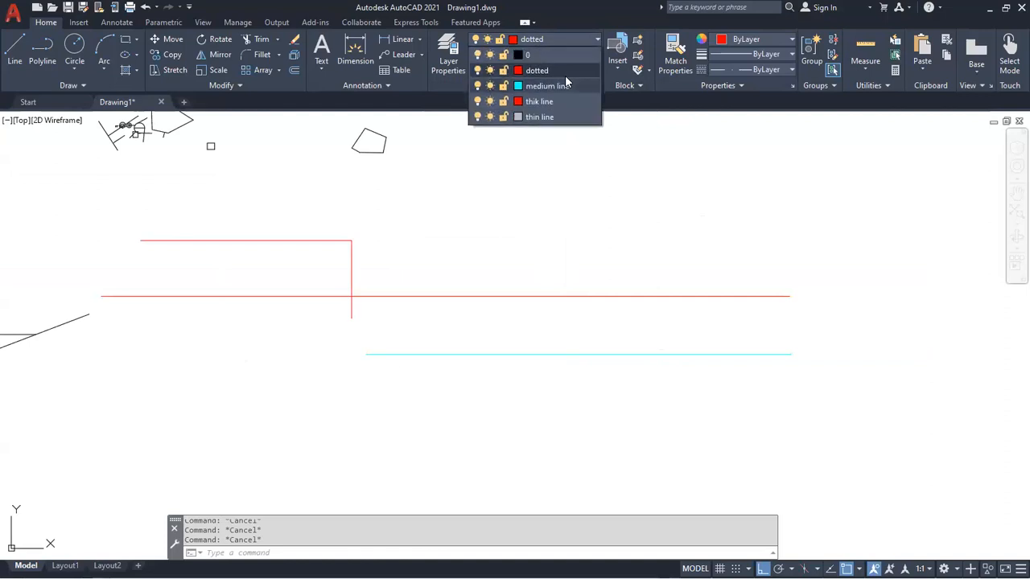
left_click(564, 86)
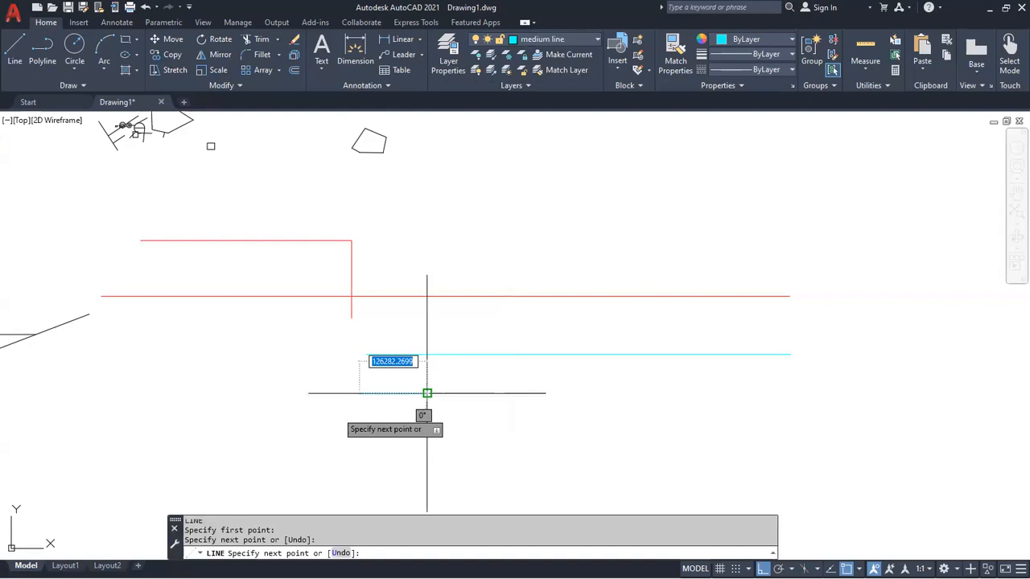
Finish the horizontal line below the long cyan line with a last segment about 126282 units long.
left_click(426, 394)
key("Escape")
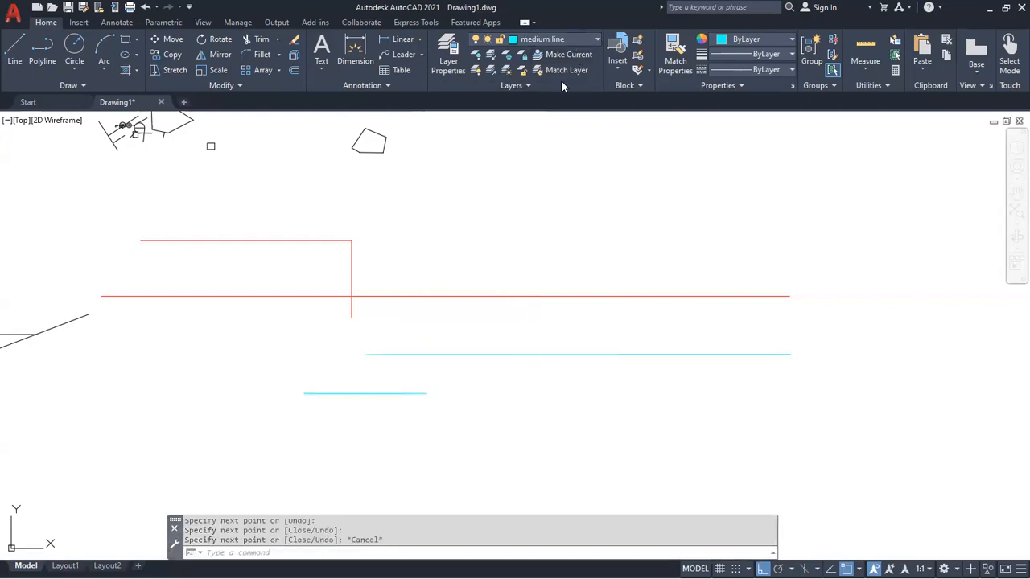
Make "thin line" the current layer and draw connected lines forming a rectangle above the long red line, with one side extended upward.
left_click(572, 40)
left_click(556, 122)
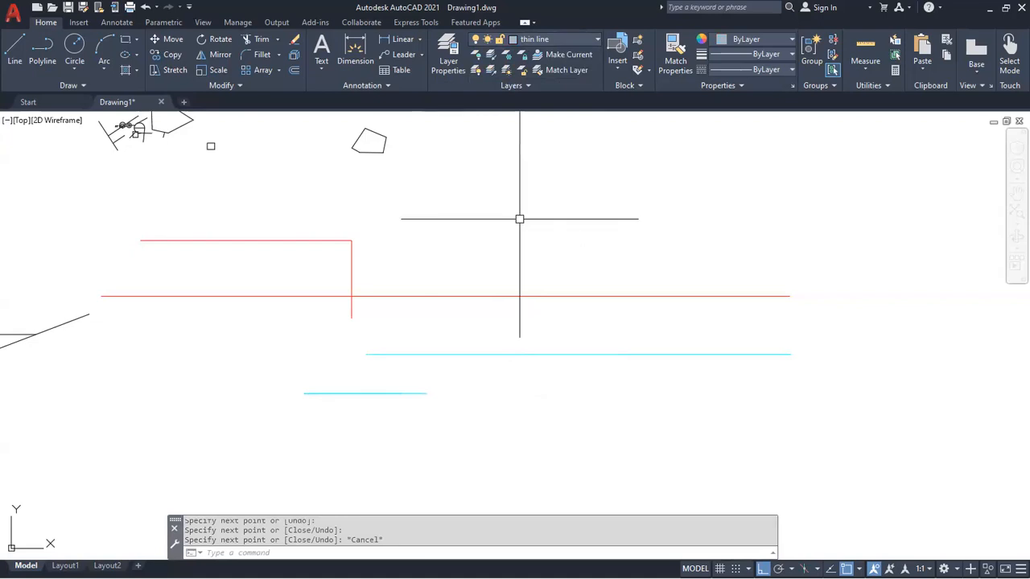
middle_click_drag(519, 218, 668, 216)
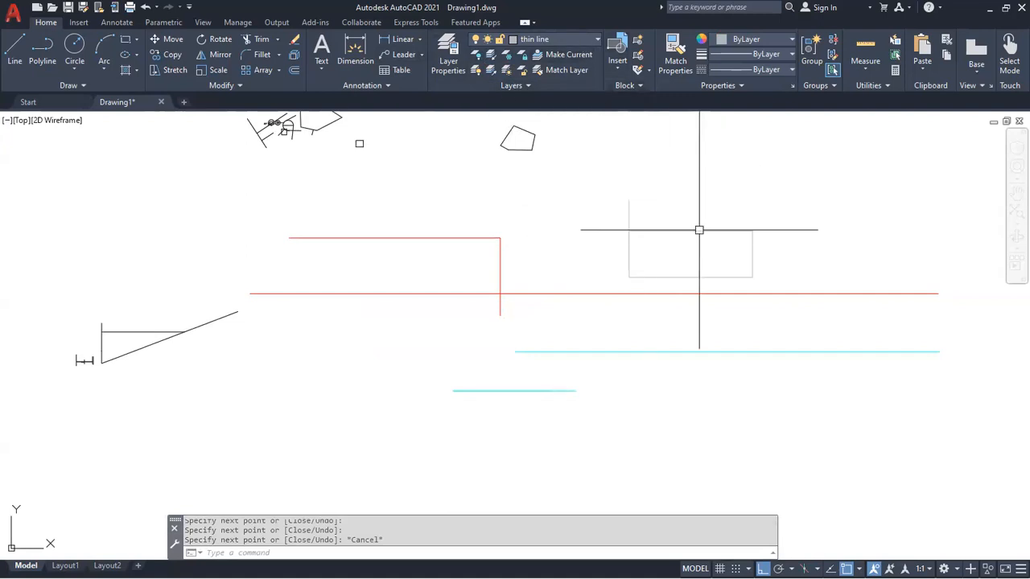
key("Escape")
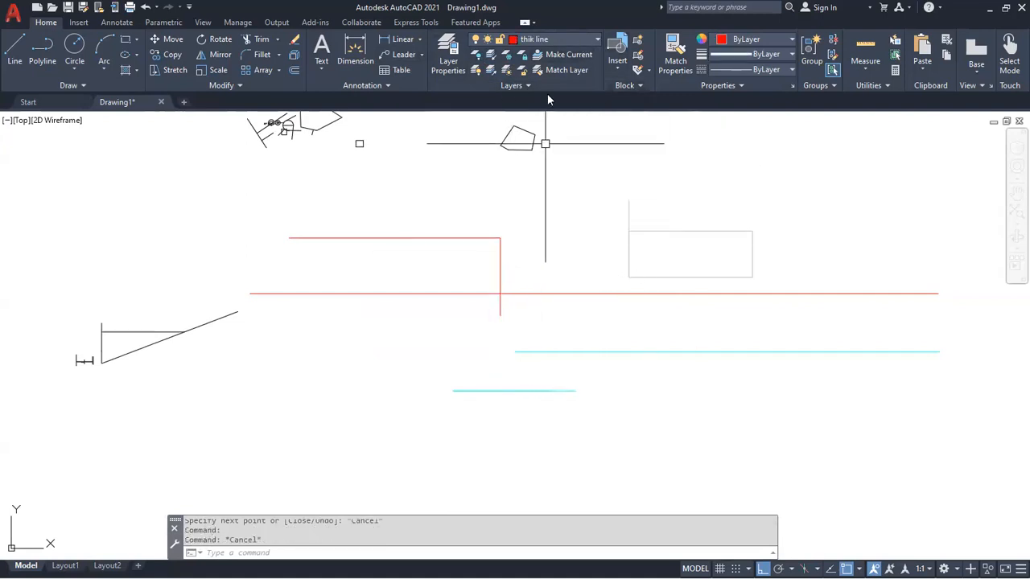
Turn the "thik line" layer off and on three times, leaving it on.
left_click(563, 38)
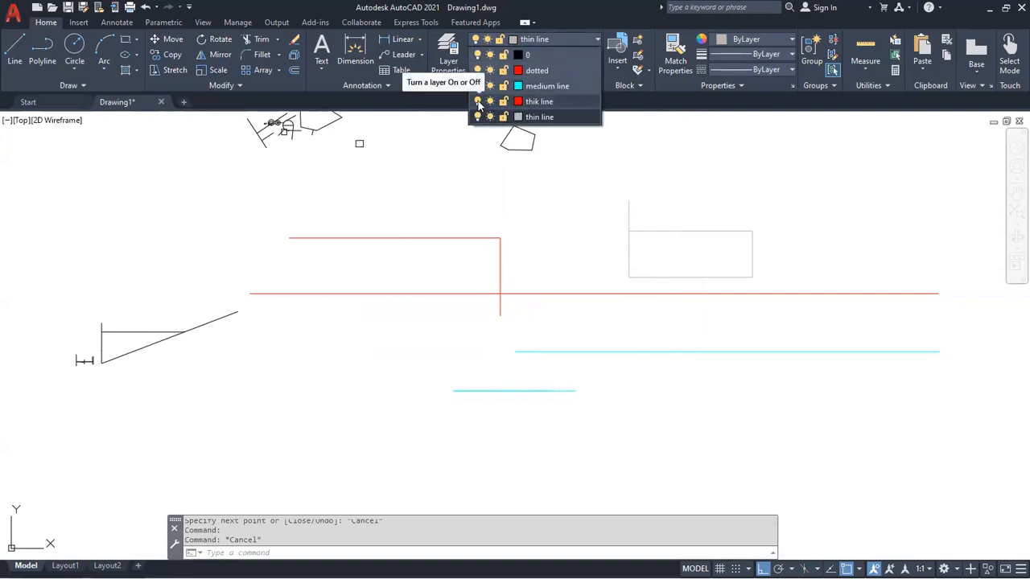
left_click(477, 102)
left_click(478, 102)
left_click(478, 102)
left_click(477, 103)
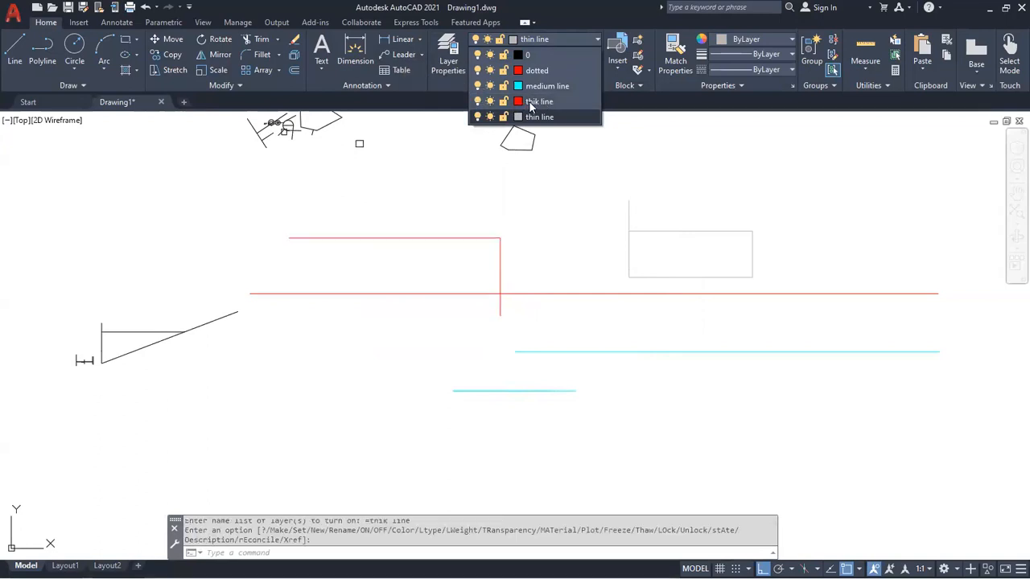
left_click(477, 103)
left_click(478, 102)
Delete the long horizontal red line that is on the "dotted" layer.
left_click(462, 293)
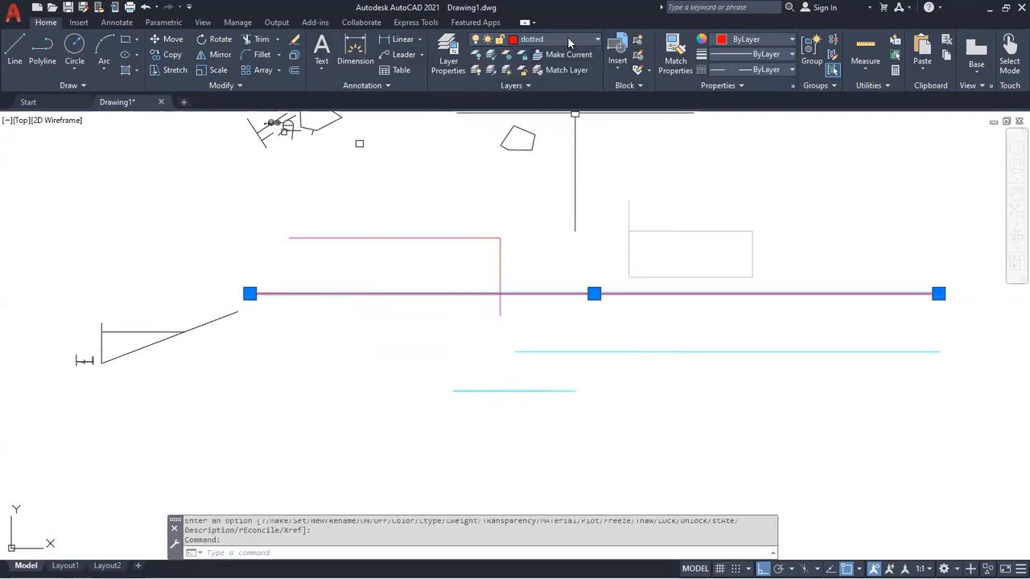
left_click(593, 42)
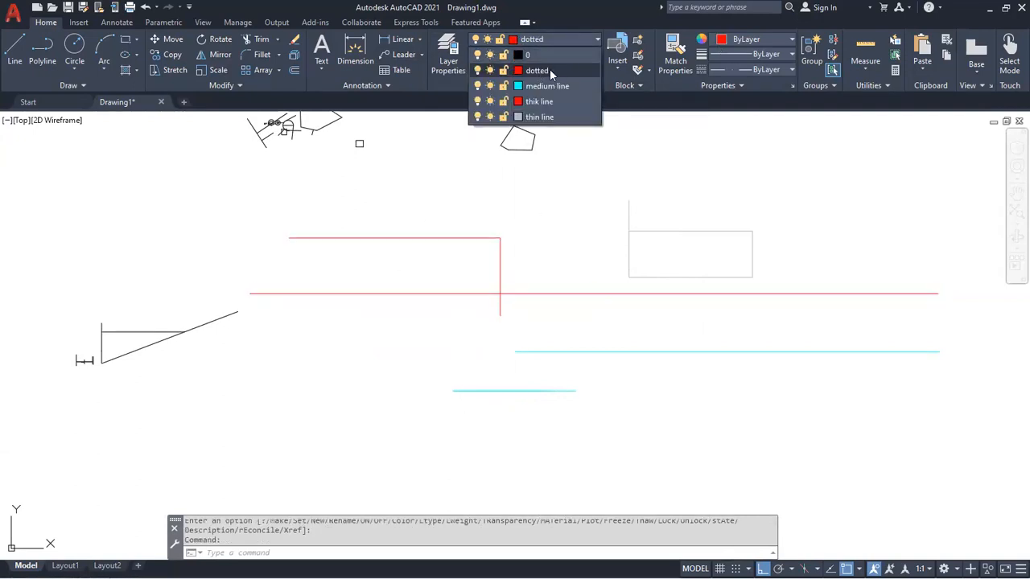
left_click(549, 70)
key("Delete")
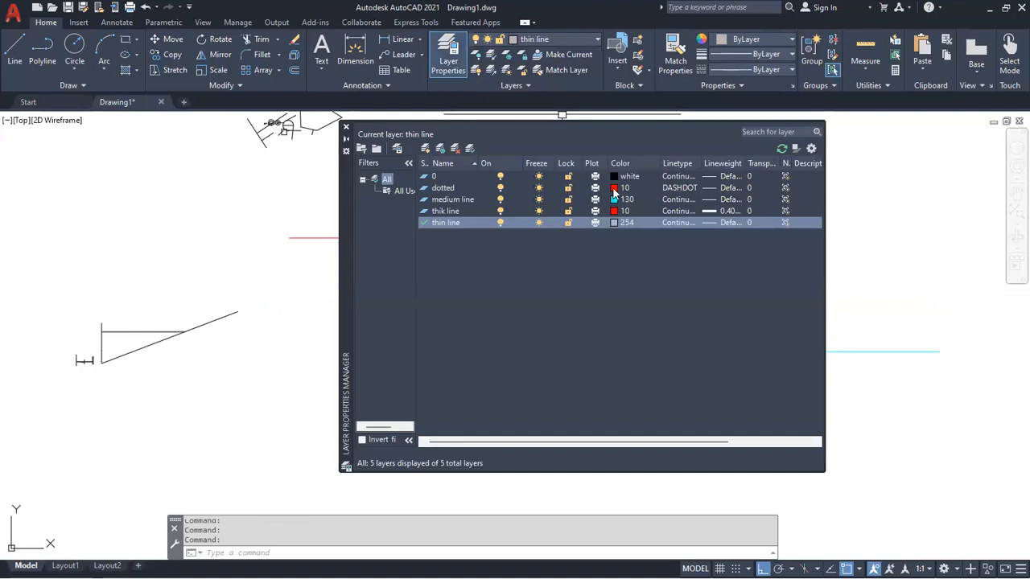
Set the "dotted" layer's color to blue, index 170, and close the layer properties.
left_click(615, 188)
left_click(239, 271)
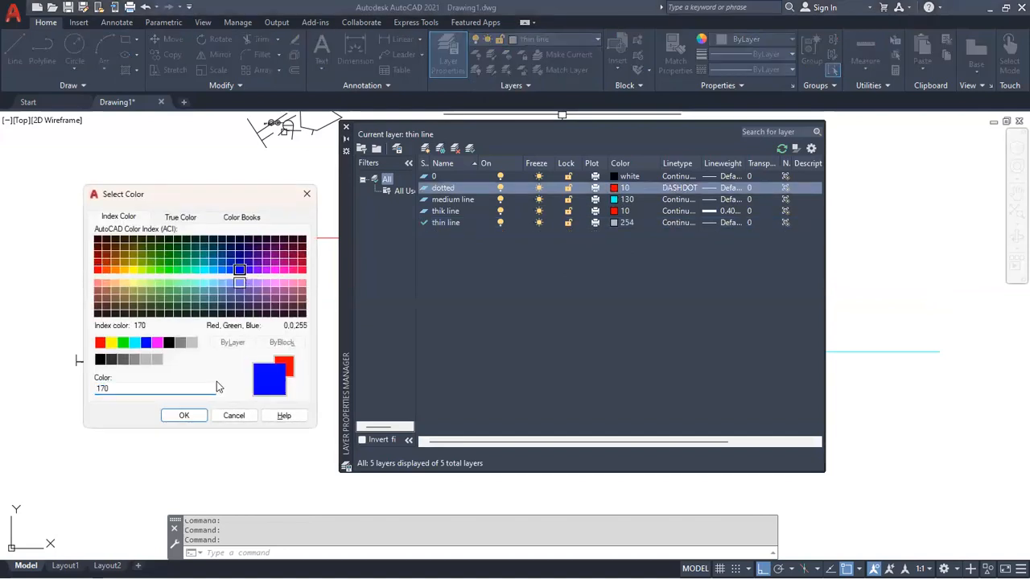
key("Return")
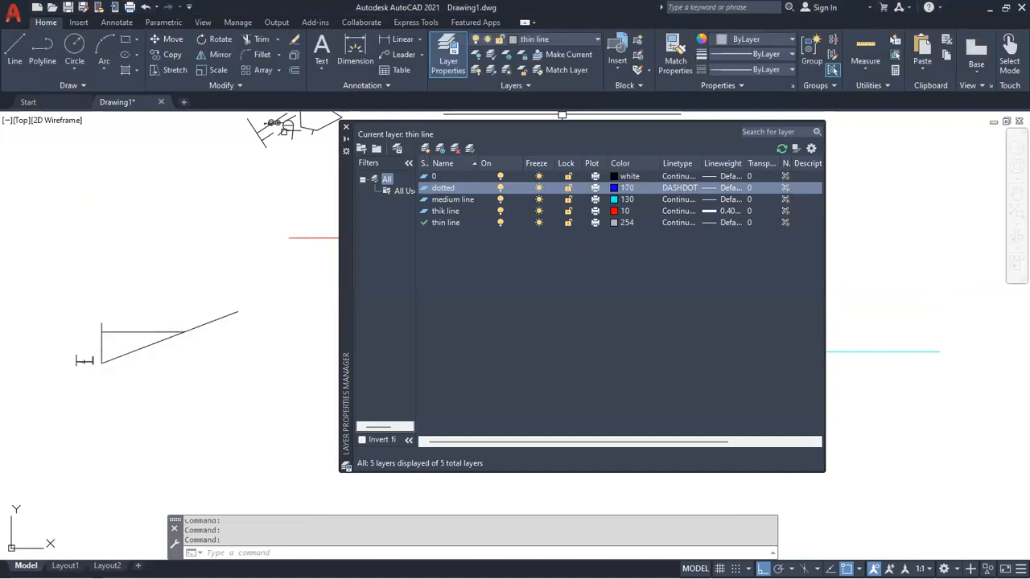
key("Escape")
Turn the "thik line" layer off and on twice to hide and show its red lines.
left_click(557, 40)
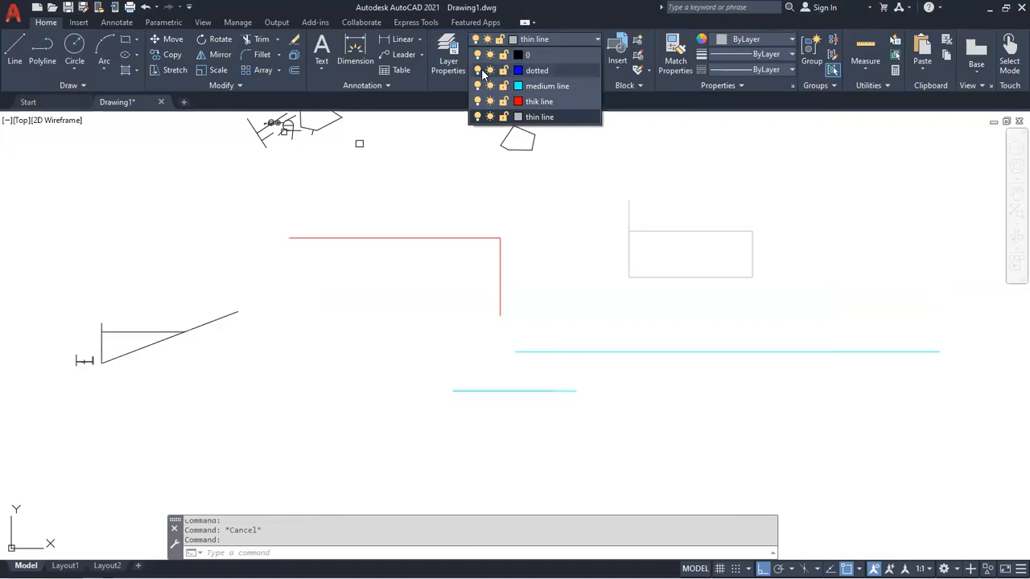
left_click(478, 101)
left_click(477, 101)
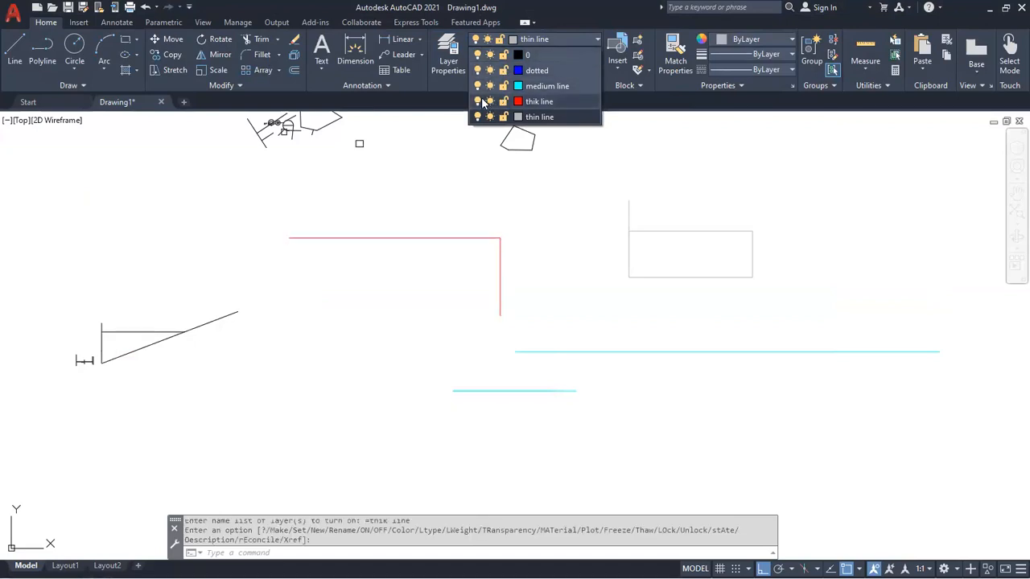
left_click(478, 101)
left_click(478, 102)
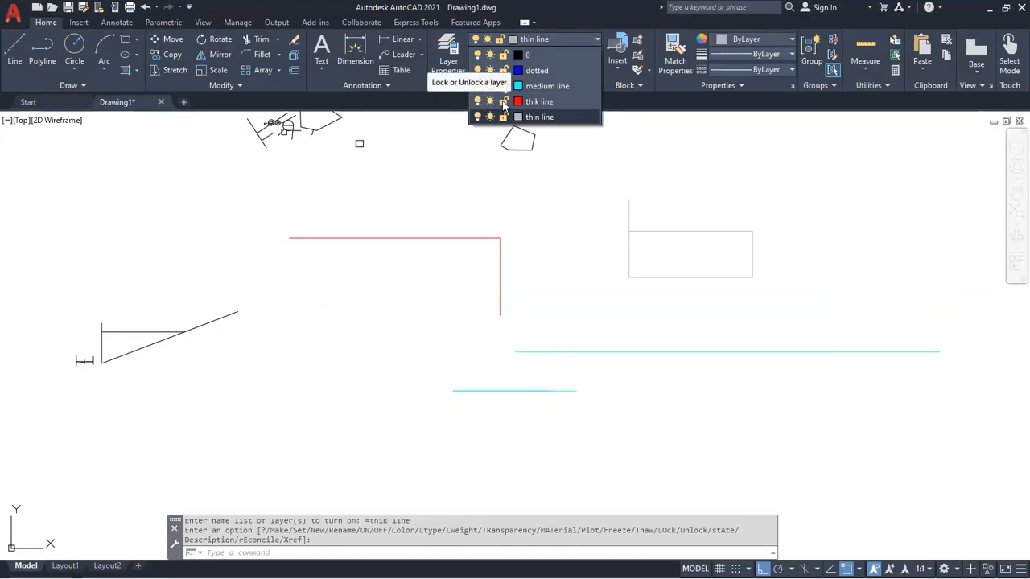
Lock the "thik line" layer and try to delete its red lines.
left_click(503, 101)
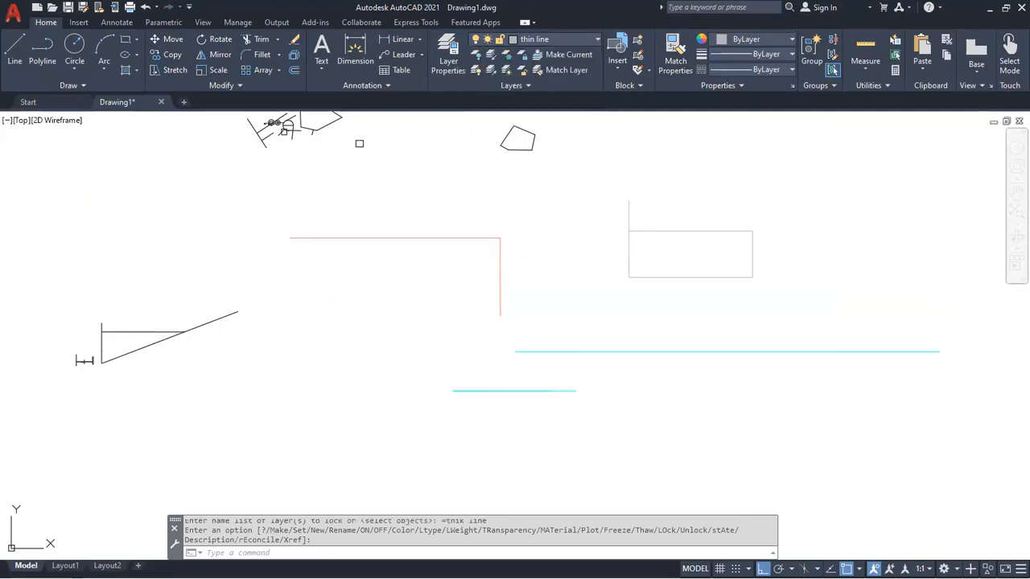
left_click(475, 296)
left_click(423, 239)
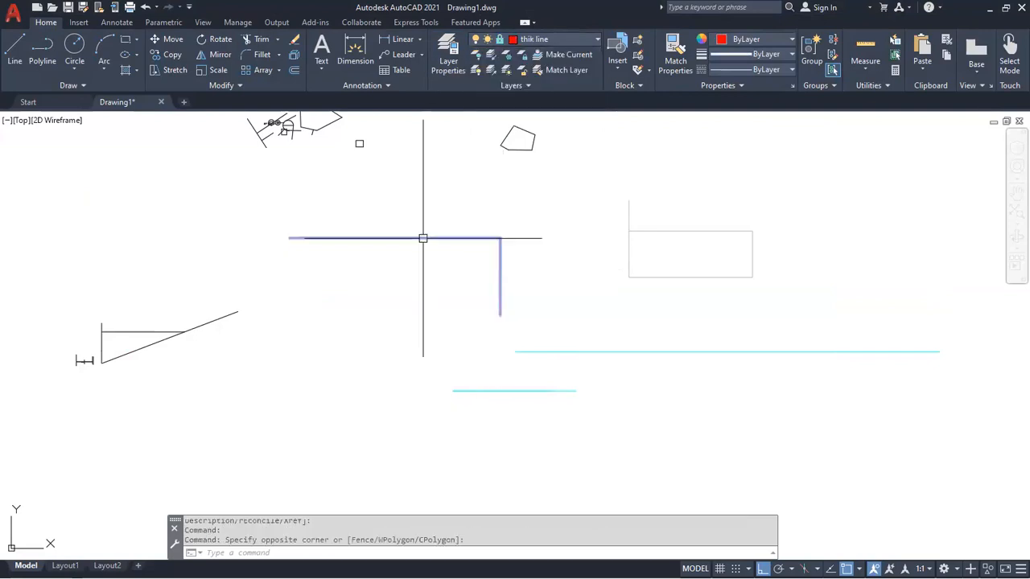
scroll(425, 247, "up", 6)
scroll(427, 246, "down", 4)
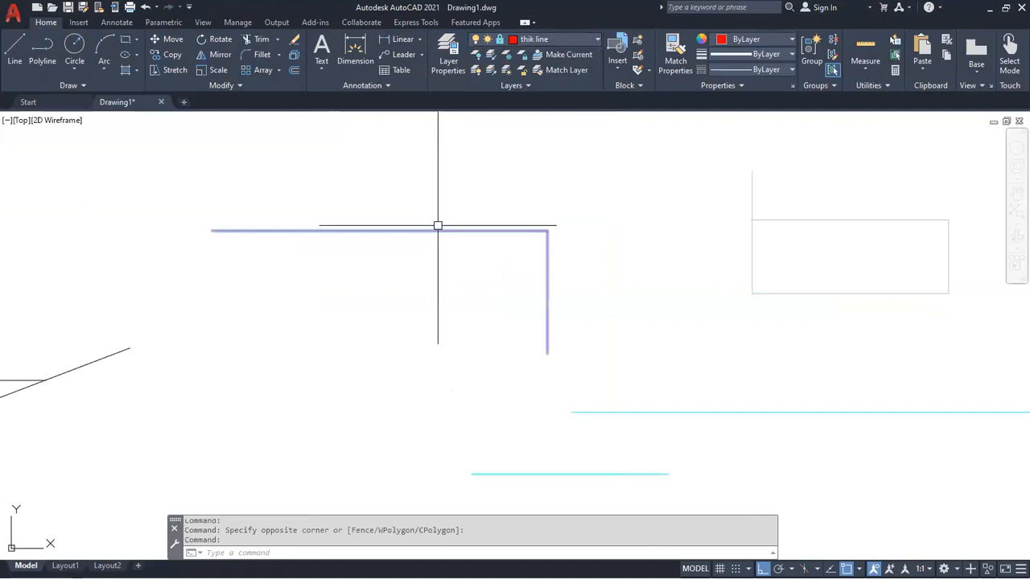
key("Delete")
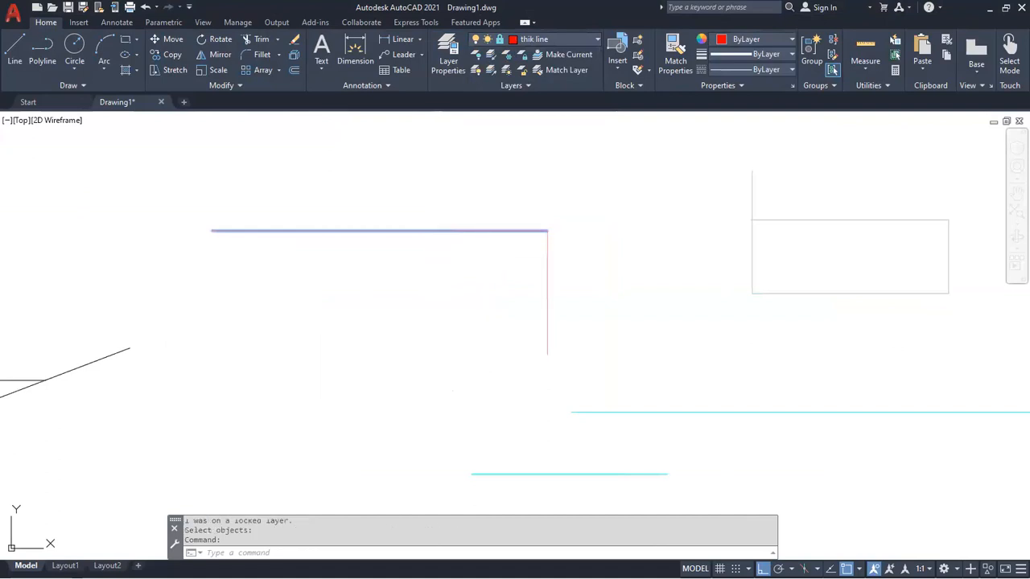
key("Escape")
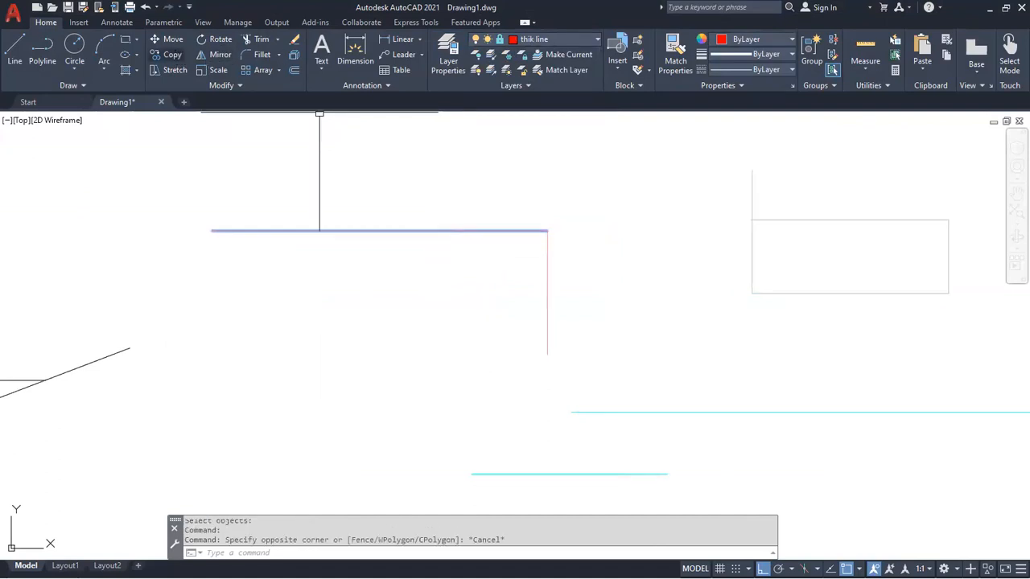
Try to select the vertical red line on the locked layer, and clear the selection.
left_click(615, 242)
key("Escape")
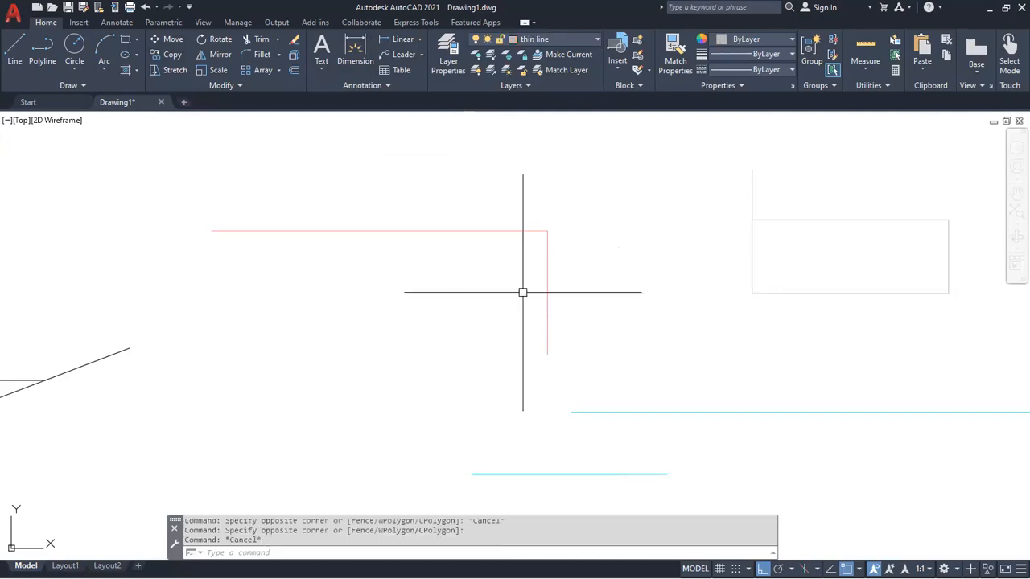
left_click(547, 253)
left_click(527, 249)
key("Escape")
scroll(554, 237, "down", 2)
middle_click_drag(597, 294, 528, 319)
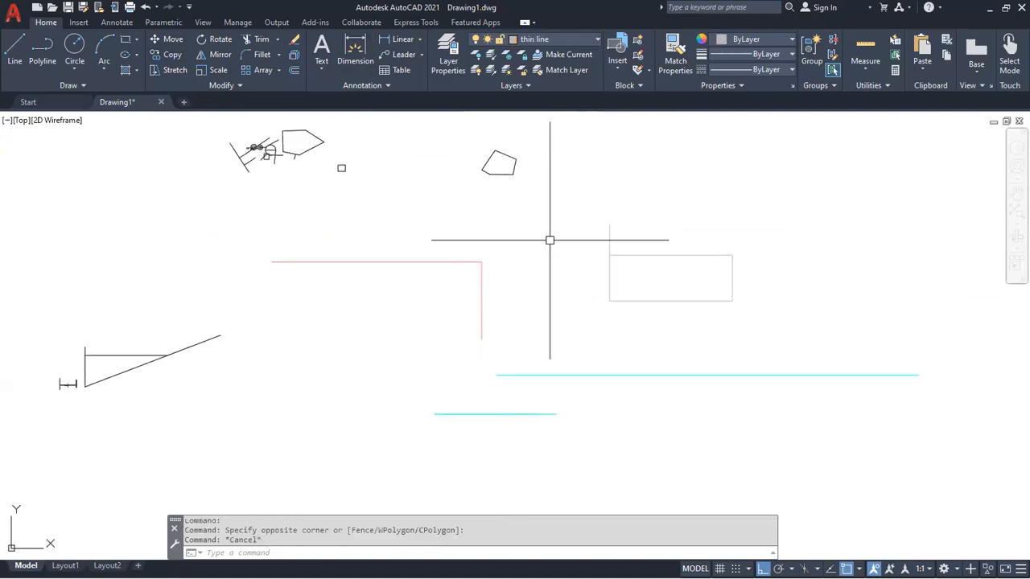
Unlock the "thik line" layer and freeze it.
left_click(552, 41)
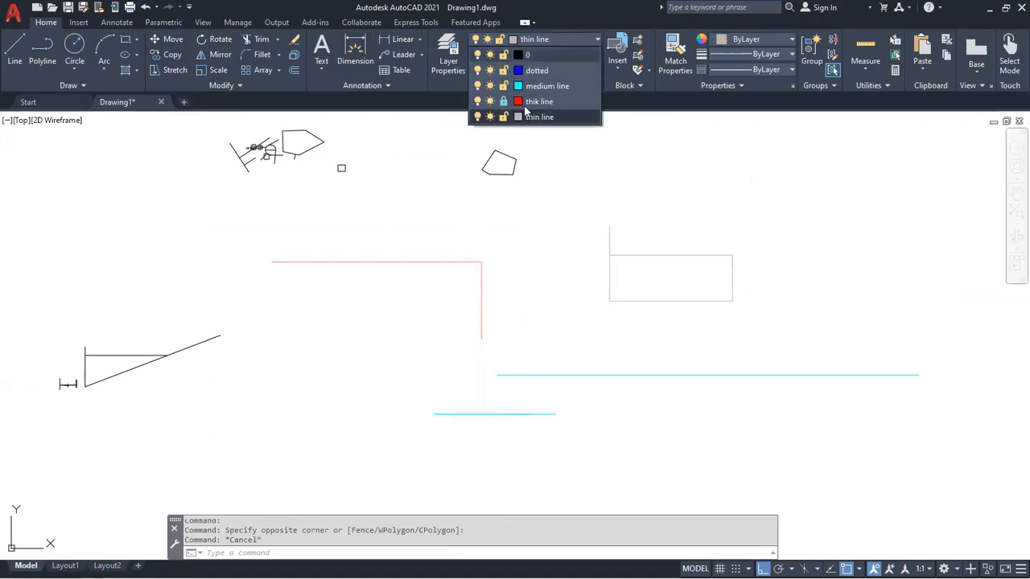
left_click(503, 101)
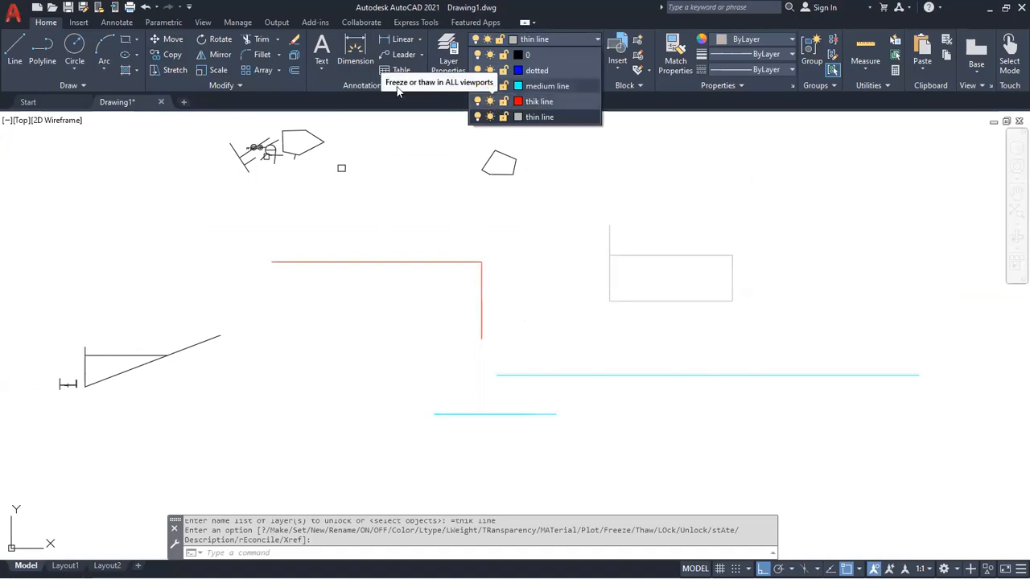
left_click(490, 102)
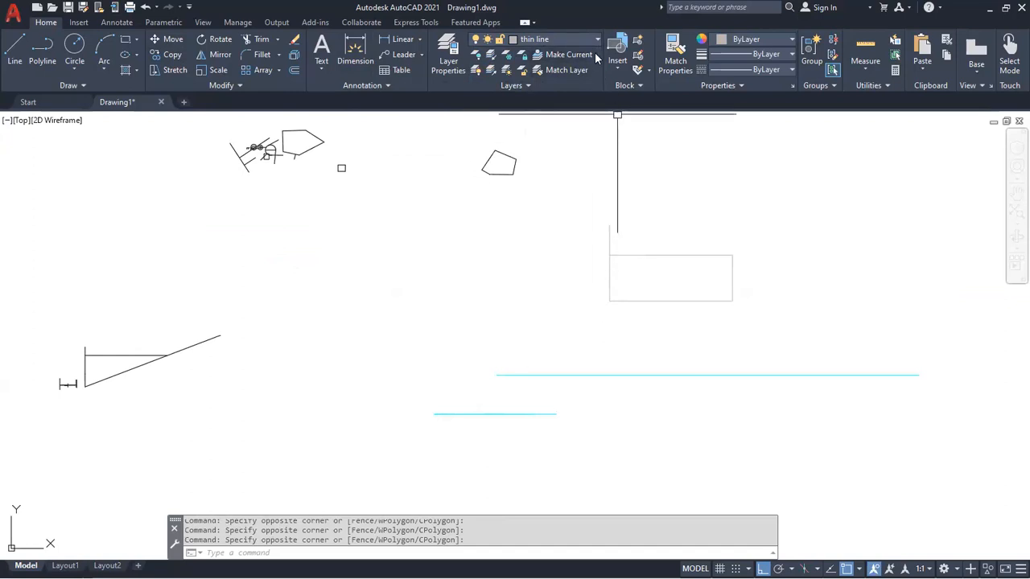
Thaw the "thik line" layer and check whether its red lines can be selected.
left_click(580, 41)
left_click(490, 102)
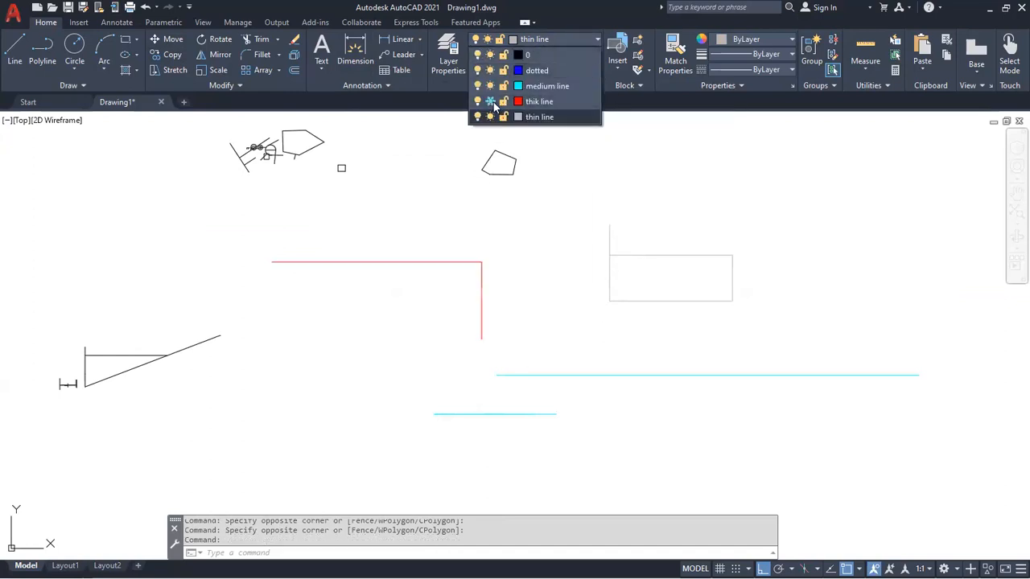
left_click(487, 285)
left_click(481, 306)
key("Escape")
left_click(435, 262)
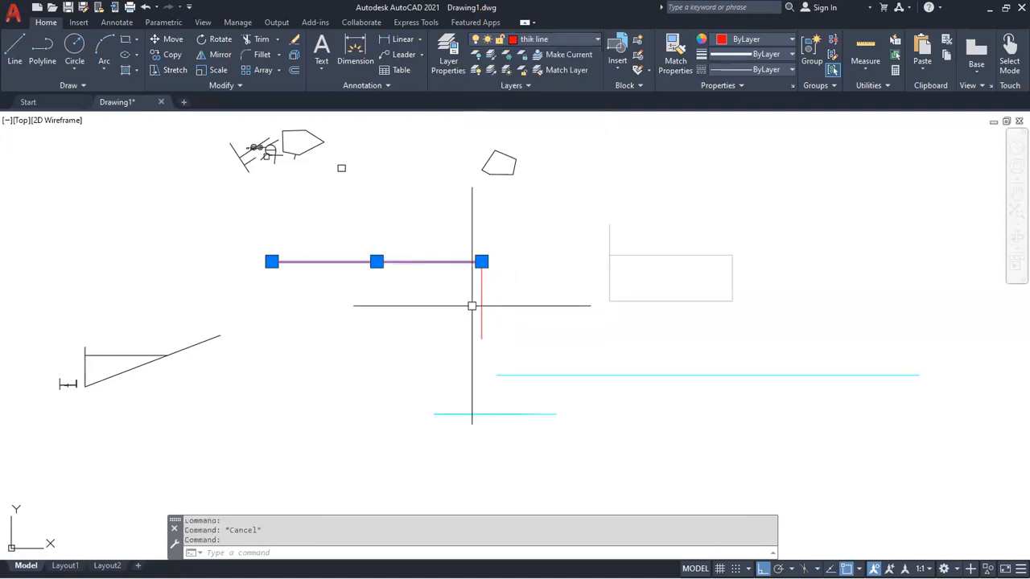
key("Escape")
Freeze the "thik line" layer once more and thaw it again.
left_click(555, 40)
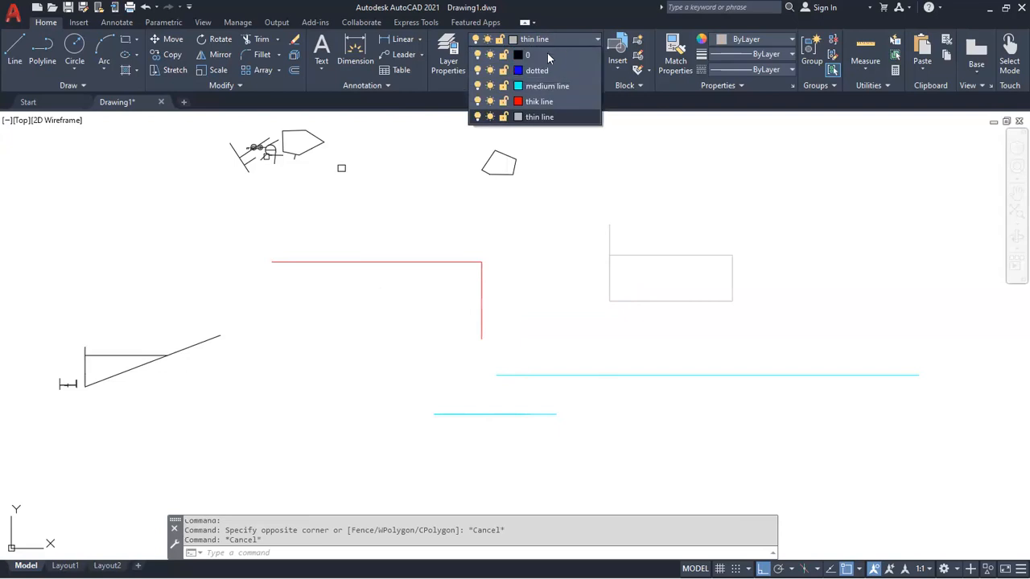
left_click(489, 101)
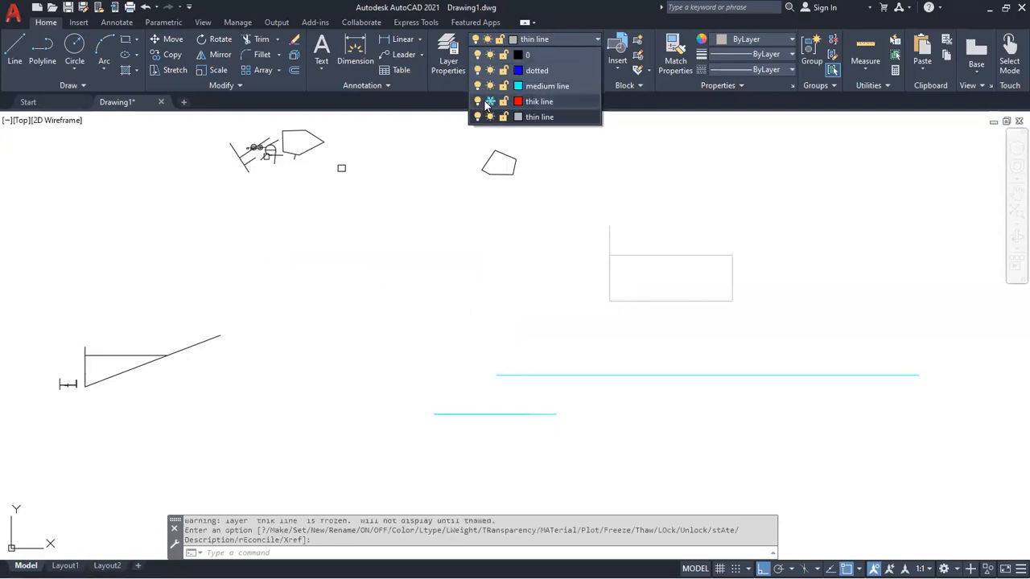
left_click(490, 102)
Turn the "thik line" layer off and on twice, leaving it on, and close the layer list.
left_click(478, 101)
left_click(478, 102)
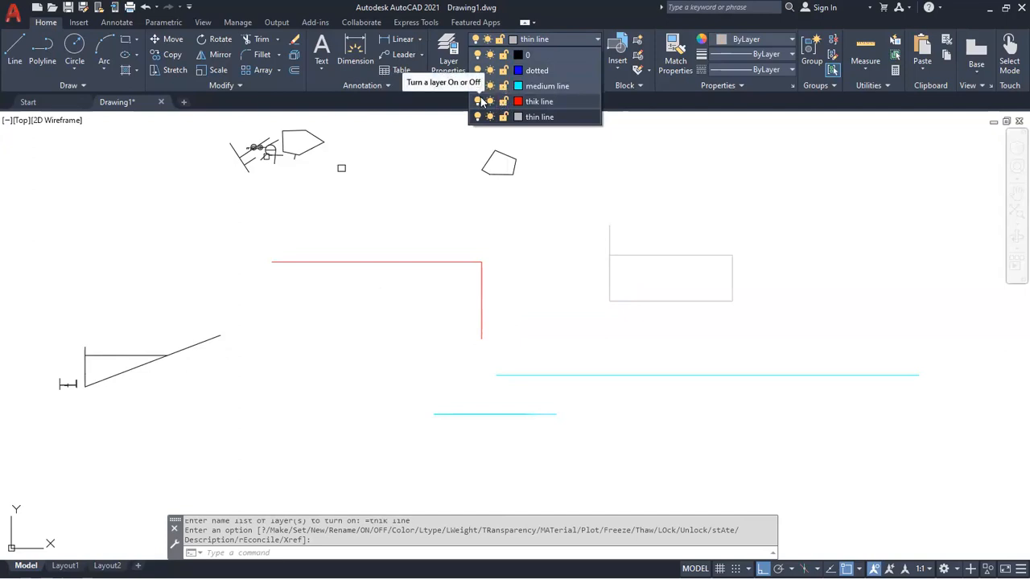
left_click(480, 101)
left_click(478, 104)
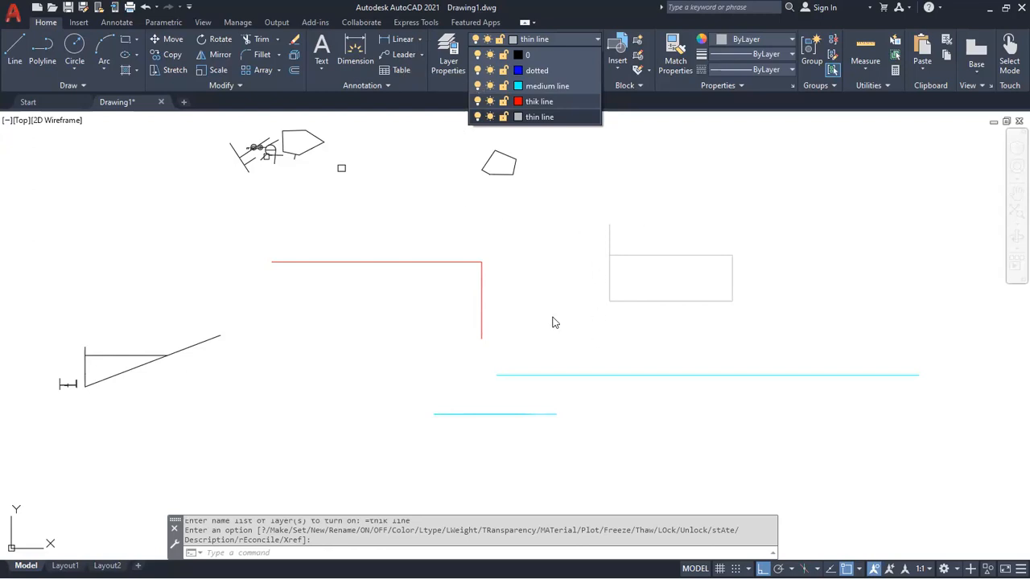
left_click(553, 244)
key("Escape")
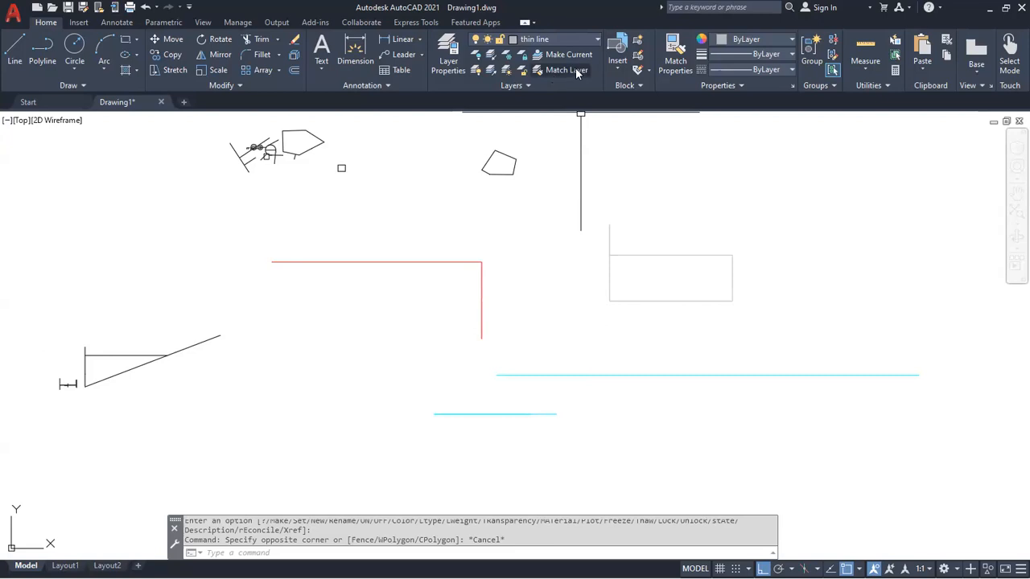
Cancel the running command and open the Layer Properties Manager.
key("Escape")
key("Escape")
middle_click_drag(565, 211, 517, 271)
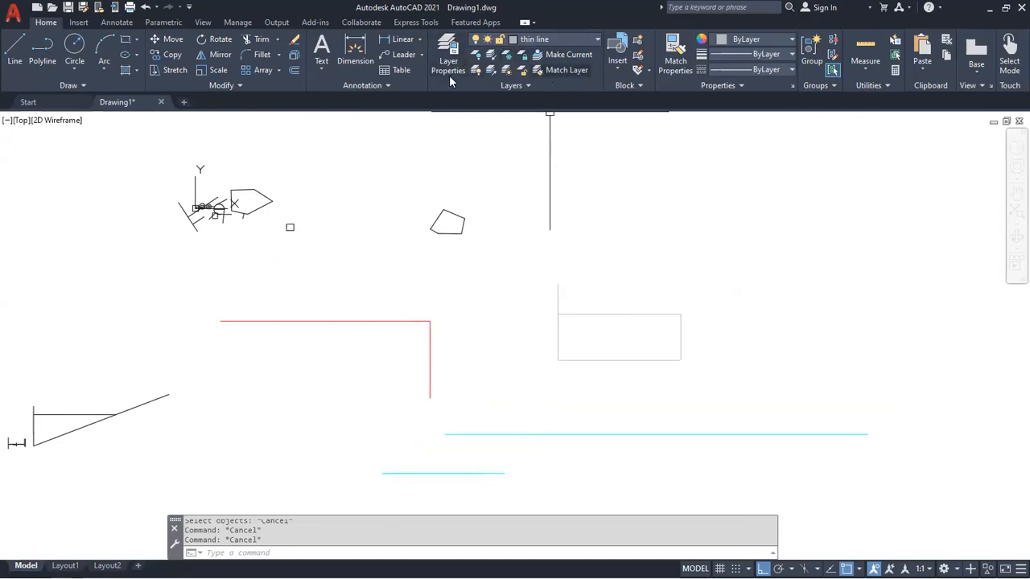
left_click(538, 39)
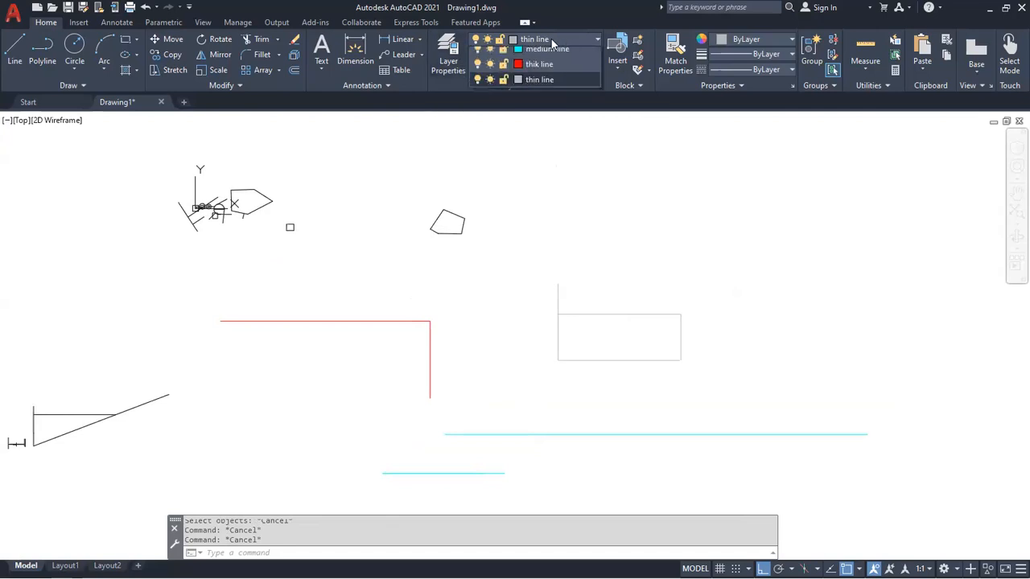
left_click(456, 48)
left_click(448, 51)
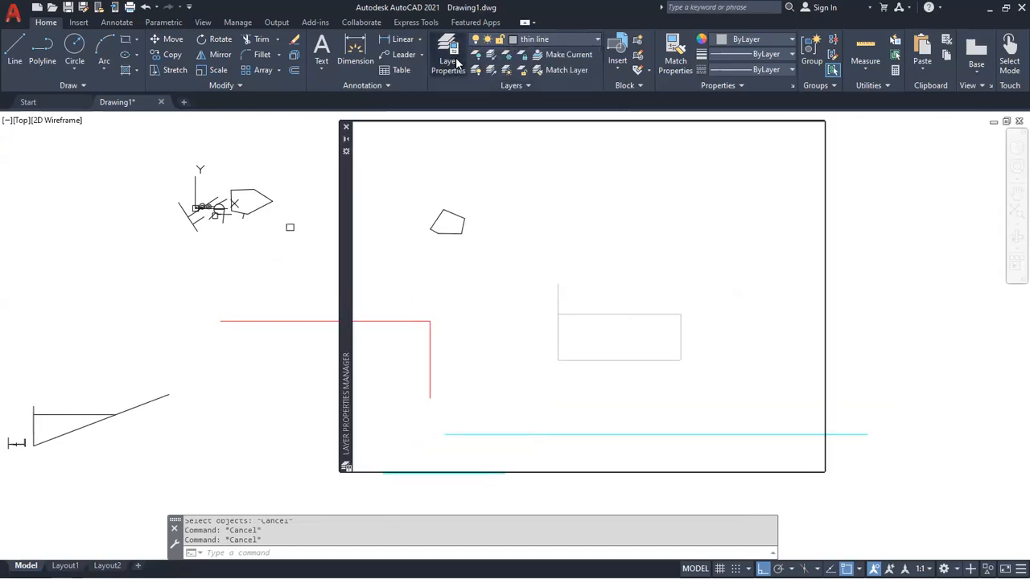